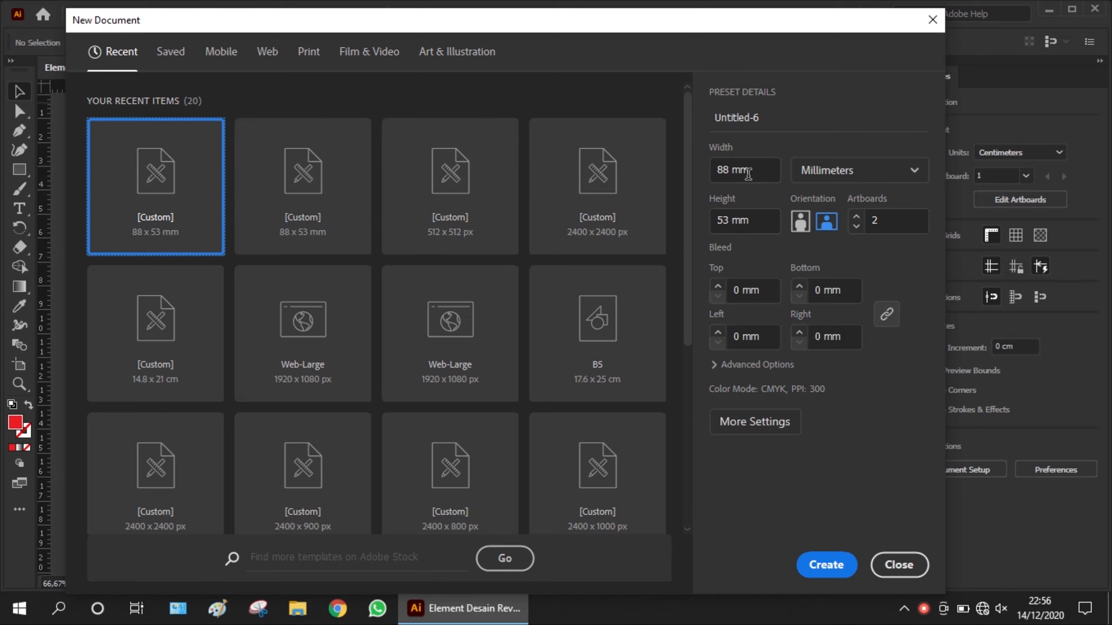
Step: Create a new landscape document 88 mm wide and 53 mm high with 2 artboards
{"action": "left_click", "coordinate": [746, 170]}
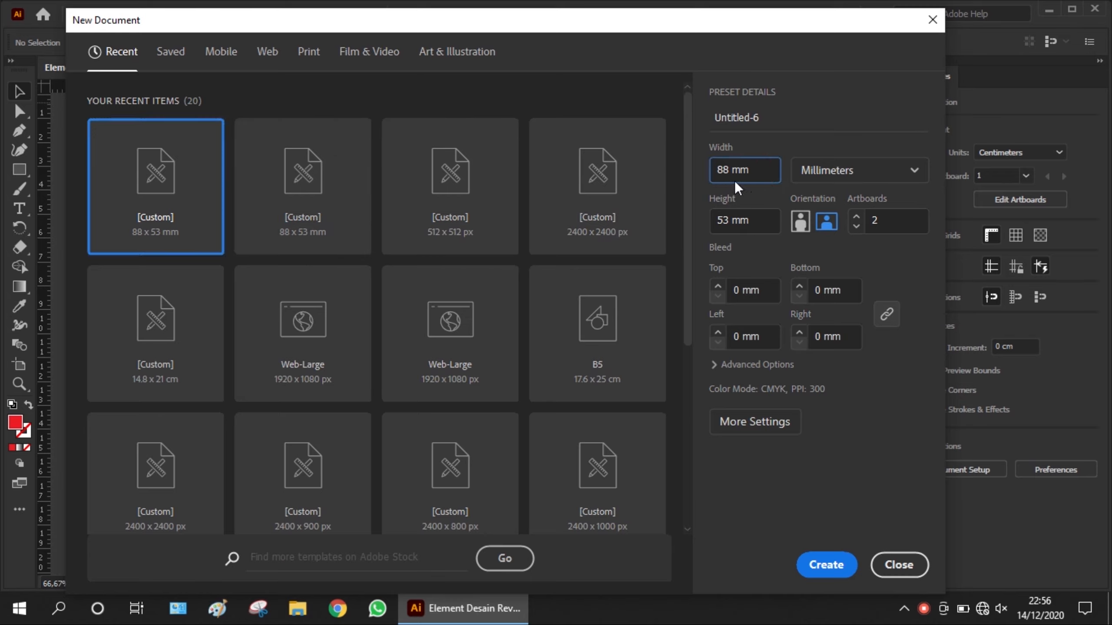
{"action": "left_click", "coordinate": [750, 212]}
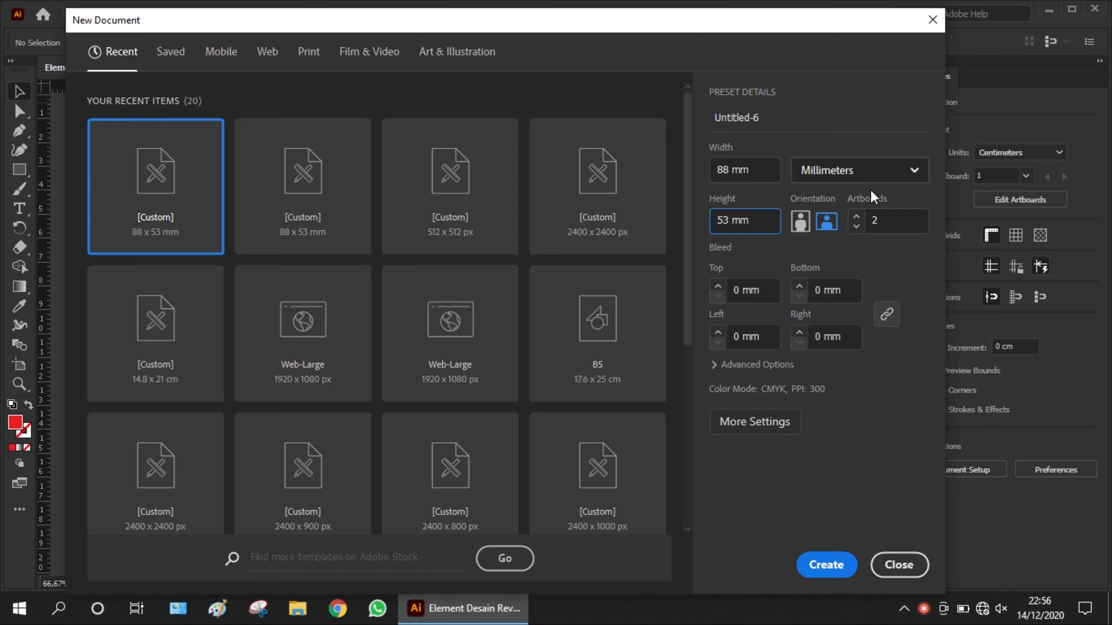
{"action": "left_click", "coordinate": [890, 221]}
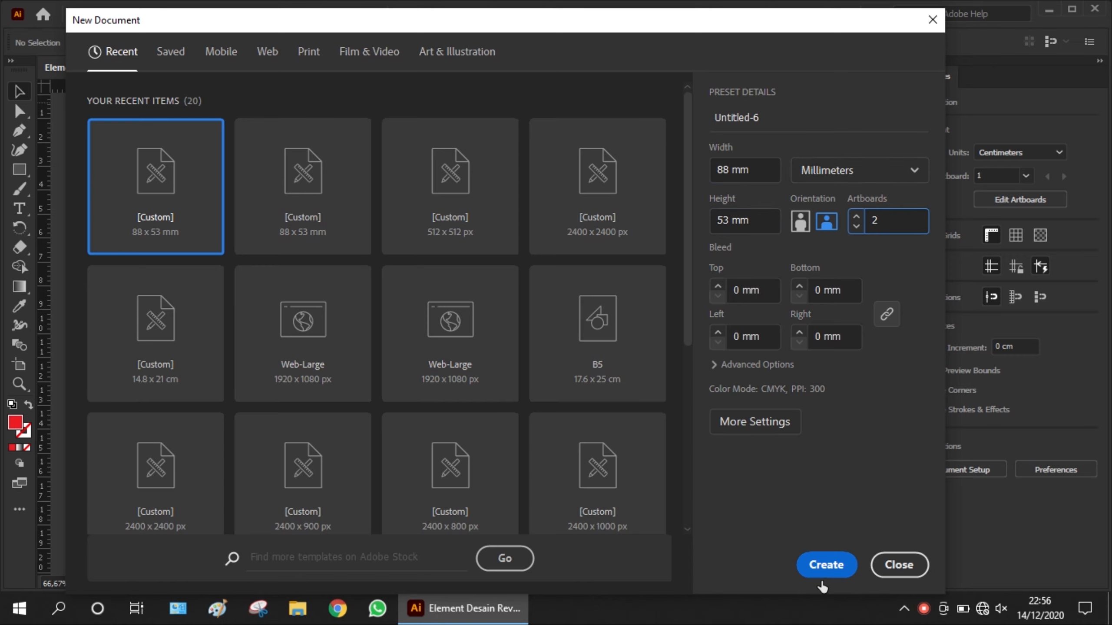
{"action": "left_click", "coordinate": [824, 568]}
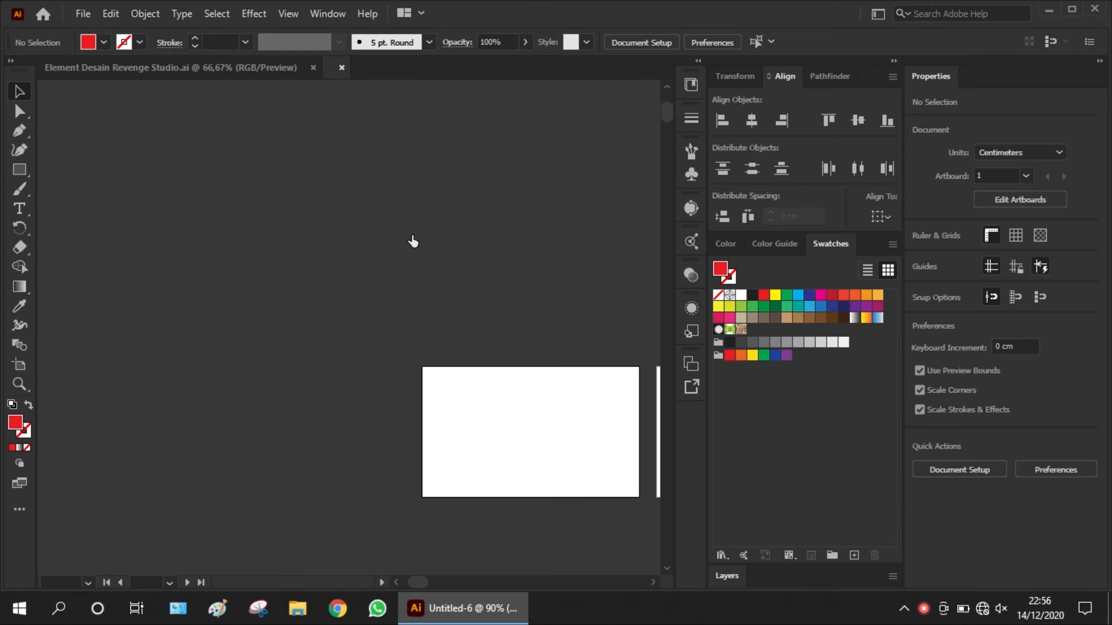
Step: Draw a white rectangle covering the entire first artboard, 88 × 53 mm
{"action": "scroll", "coordinate": [211, 338], "scroll_direction": "up", "scroll_amount": 2}
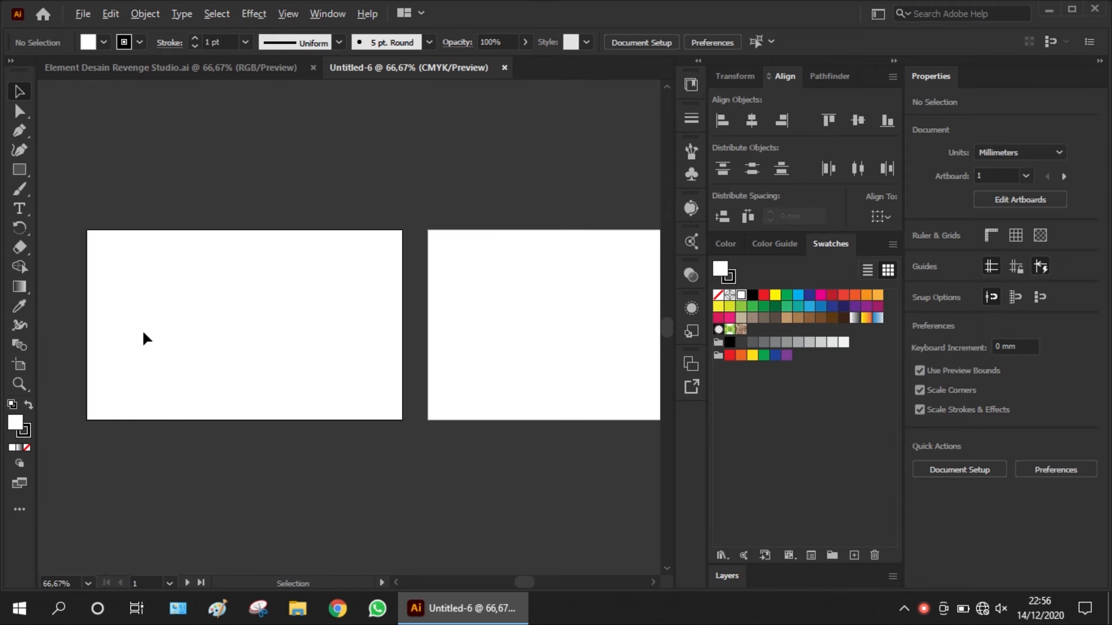
{"action": "left_click", "coordinate": [396, 583]}
{"action": "left_click", "coordinate": [396, 582]}
{"action": "left_click", "coordinate": [396, 582]}
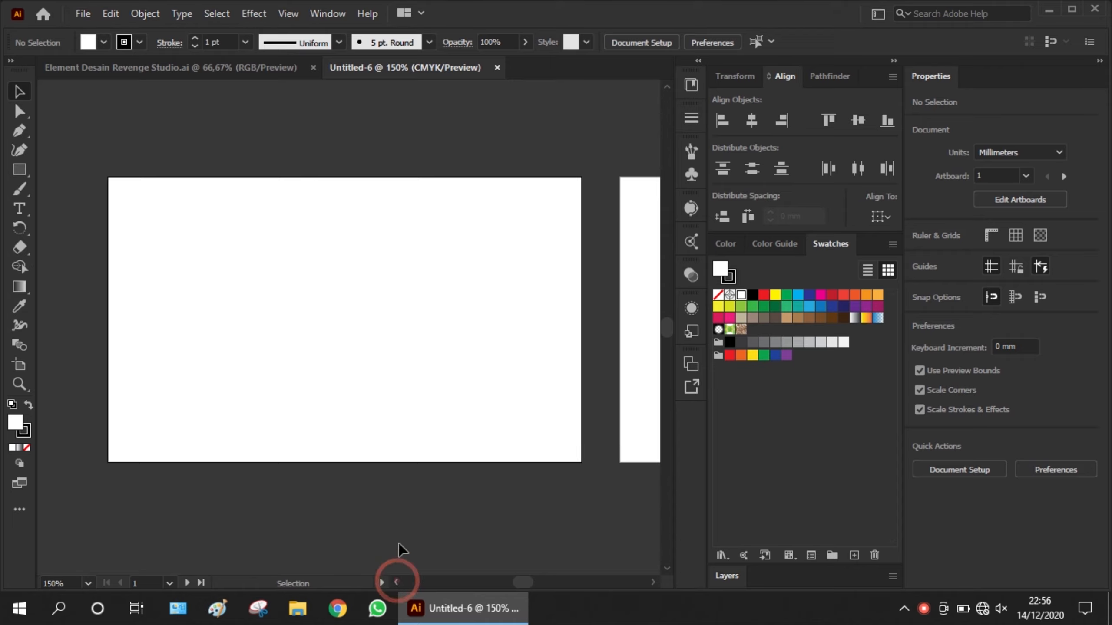
{"action": "left_click", "coordinate": [269, 138]}
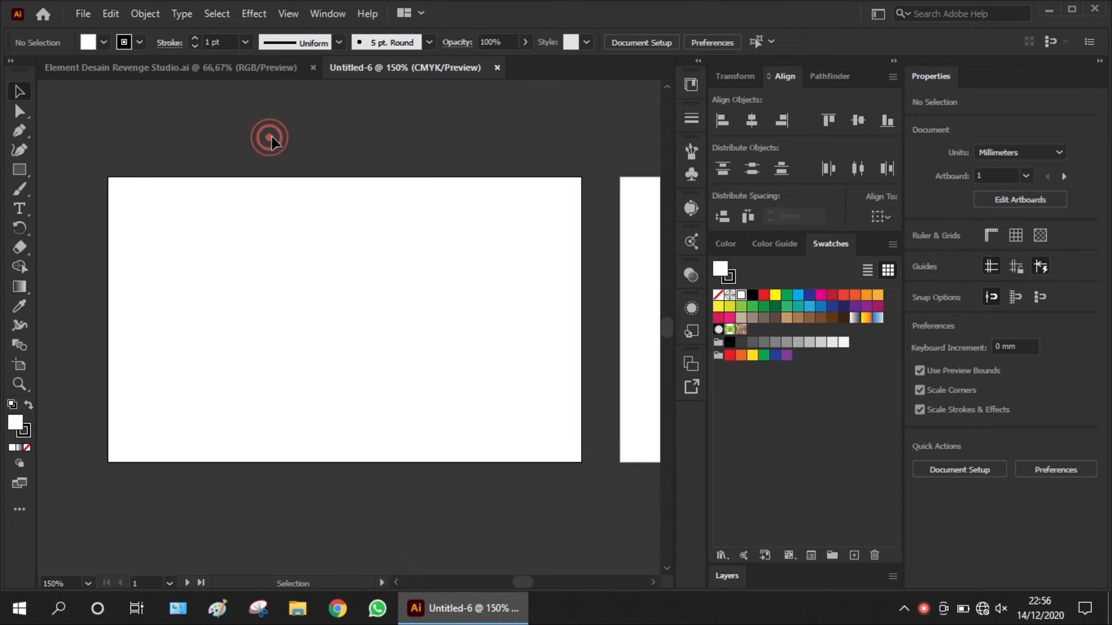
{"action": "left_click", "coordinate": [19, 170]}
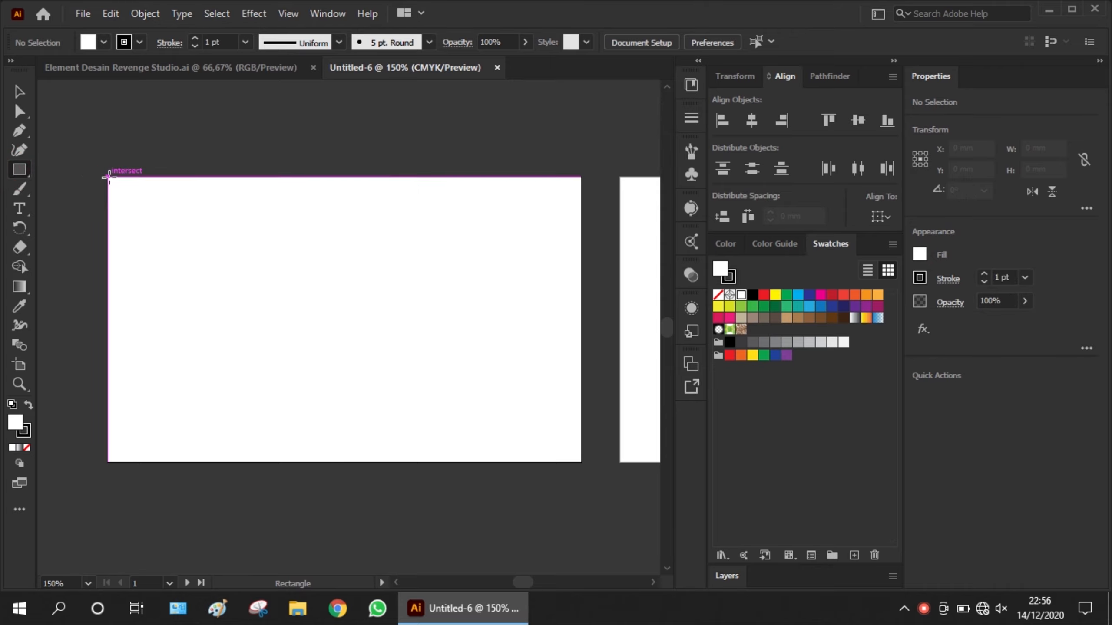
{"action": "left_click_drag", "start_coordinate": [108, 177], "coordinate": [579, 463]}
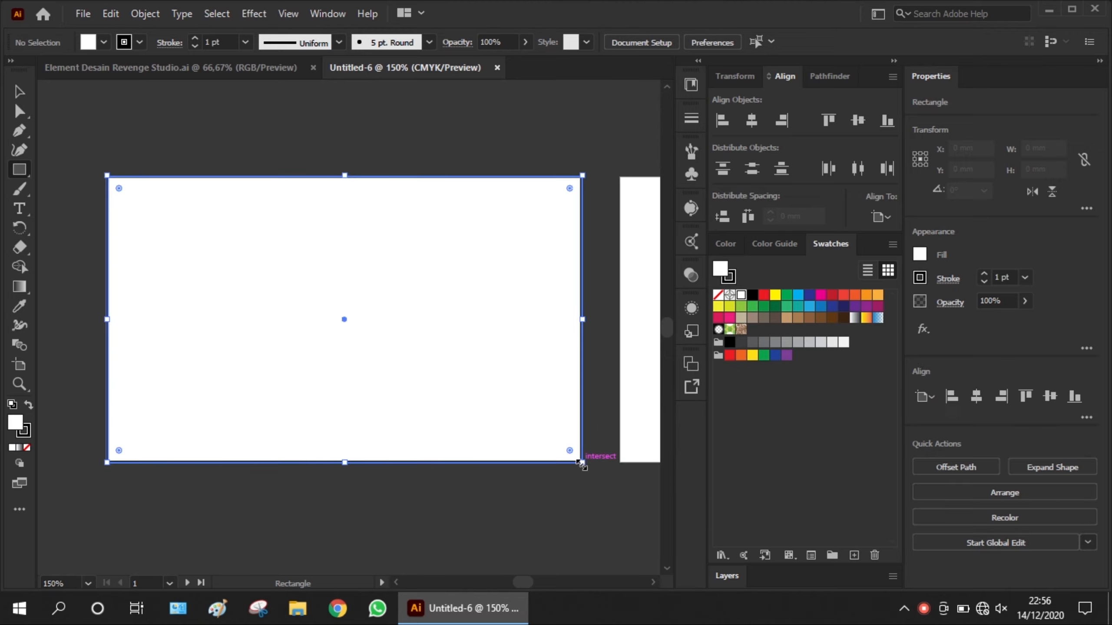
Step: Remove the white rectangle's stroke and deselect it
{"action": "left_click", "coordinate": [985, 282]}
{"action": "left_click", "coordinate": [984, 282]}
{"action": "left_click", "coordinate": [985, 282]}
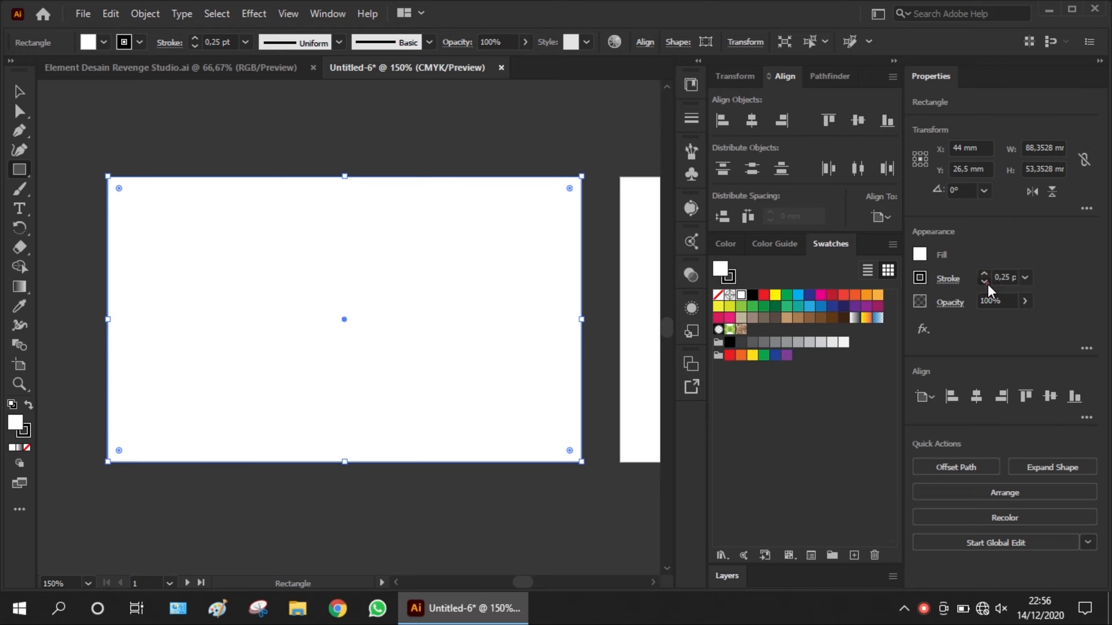
{"action": "left_click", "coordinate": [984, 281]}
{"action": "left_click", "coordinate": [19, 92]}
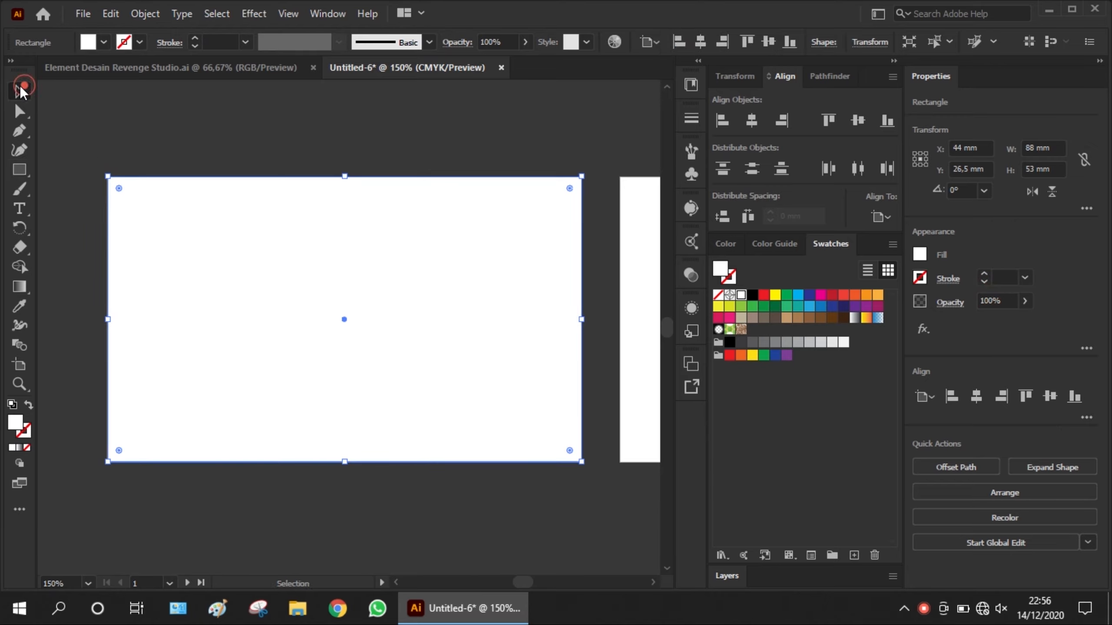
{"action": "left_click", "coordinate": [133, 113]}
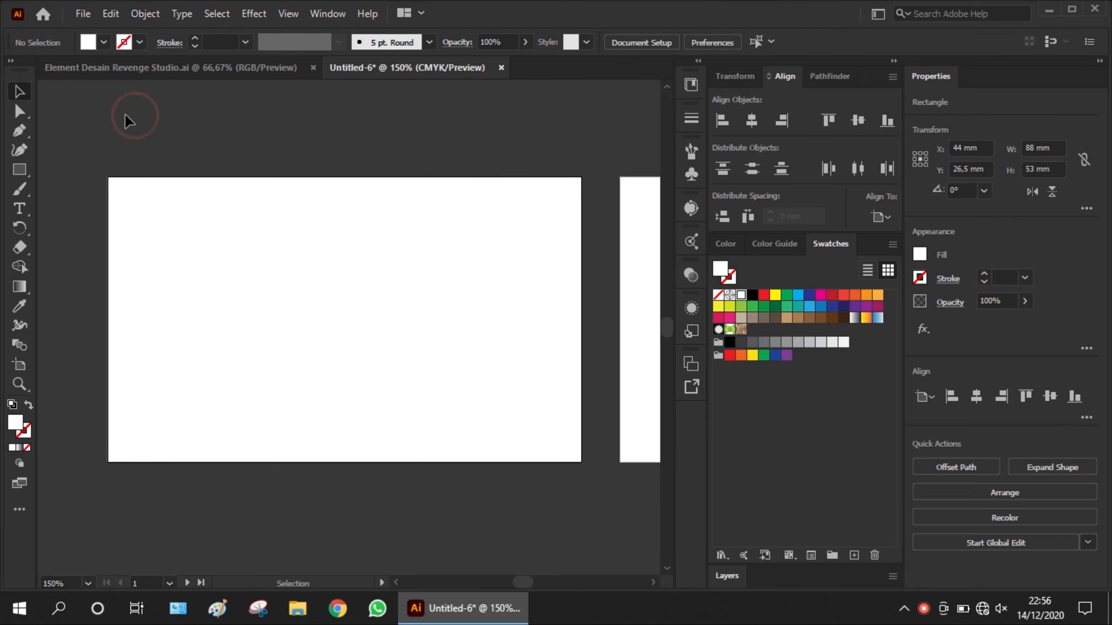
Step: Draw a closed Pen shape curving from the artboard's centre to its top edge, about 28.6 × 26.5 mm, and fill it dark red
{"action": "left_click", "coordinate": [25, 132]}
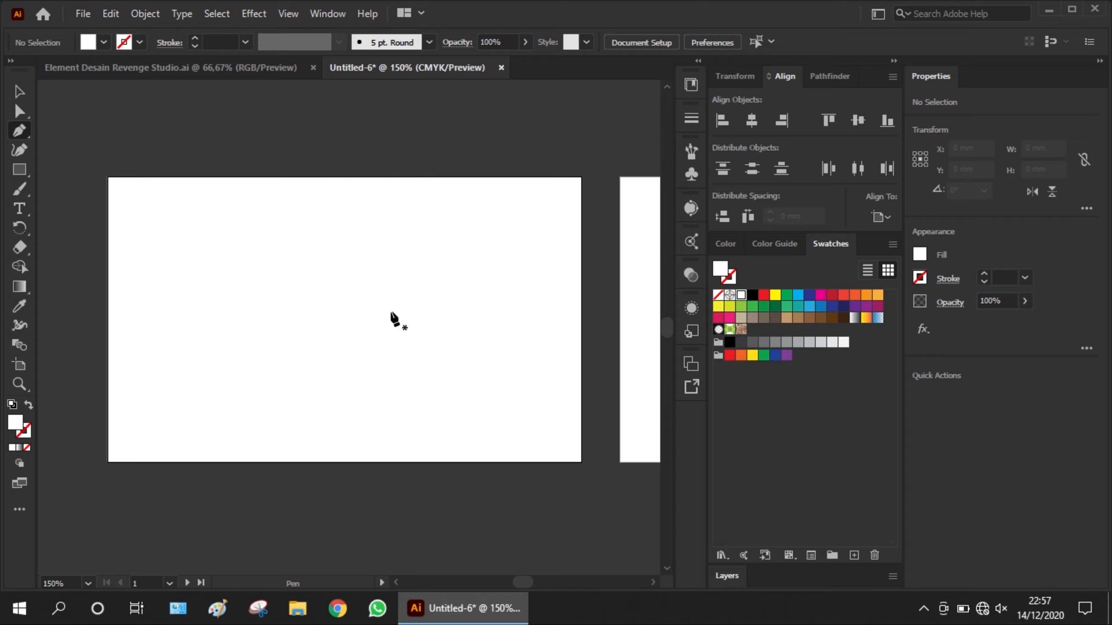
{"action": "left_click", "coordinate": [344, 319]}
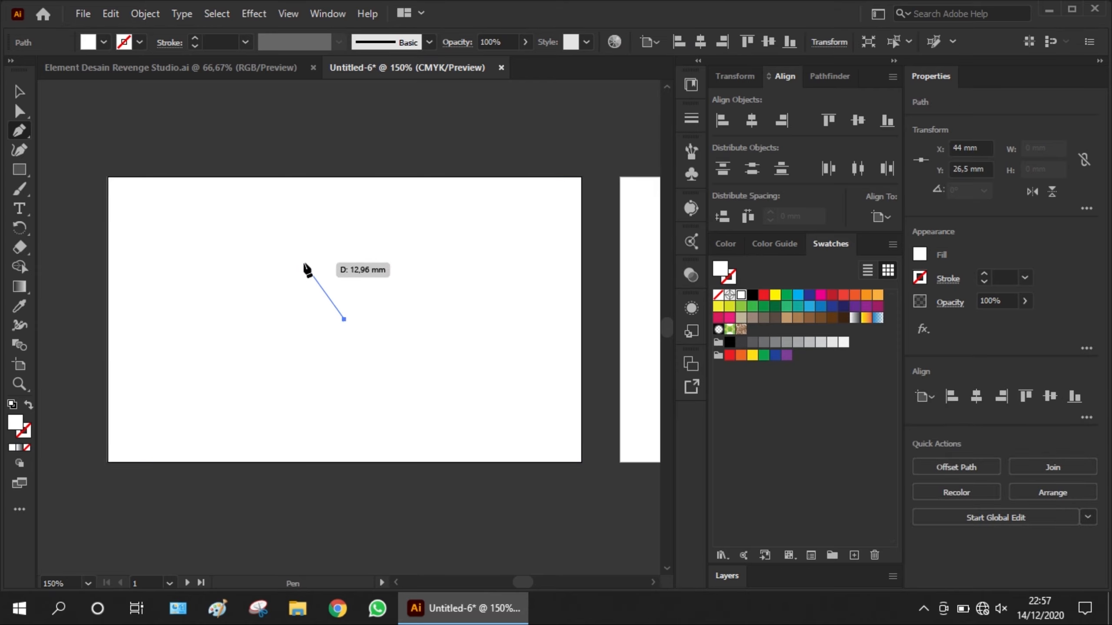
{"action": "left_click_drag", "start_coordinate": [306, 265], "coordinate": [302, 231]}
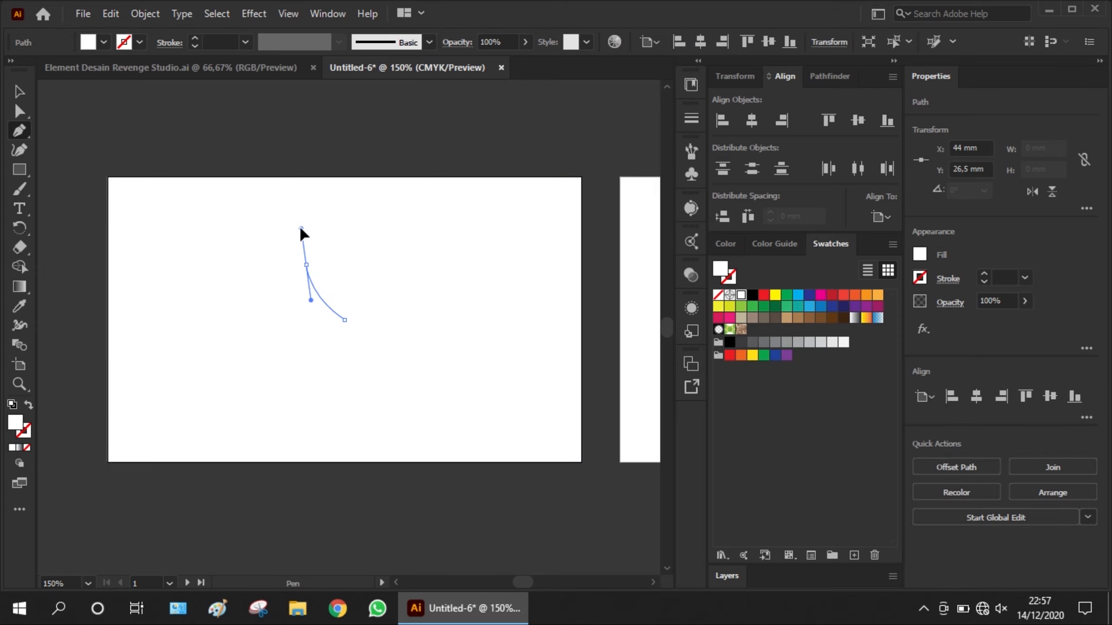
{"action": "mouse_move", "coordinate": [269, 176]}
{"action": "left_mouse_down"}
{"action": "mouse_move", "coordinate": [254, 166]}
{"action": "mouse_move", "coordinate": [263, 174]}
{"action": "mouse_move", "coordinate": [188, 177]}
{"action": "left_mouse_up"}
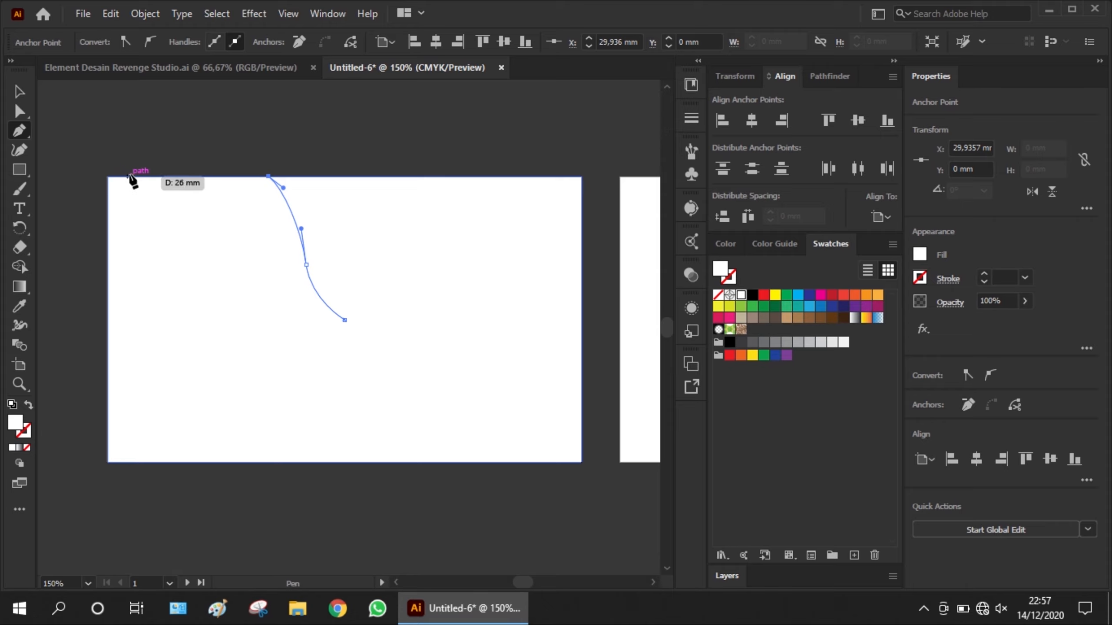
{"action": "left_click", "coordinate": [190, 176]}
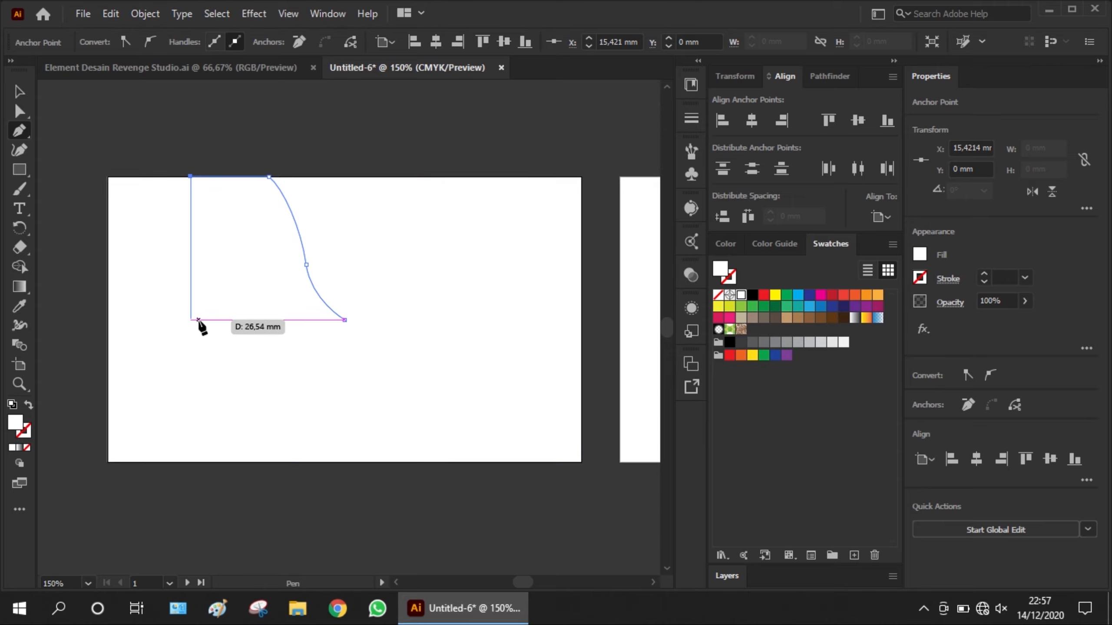
{"action": "left_click", "coordinate": [191, 320]}
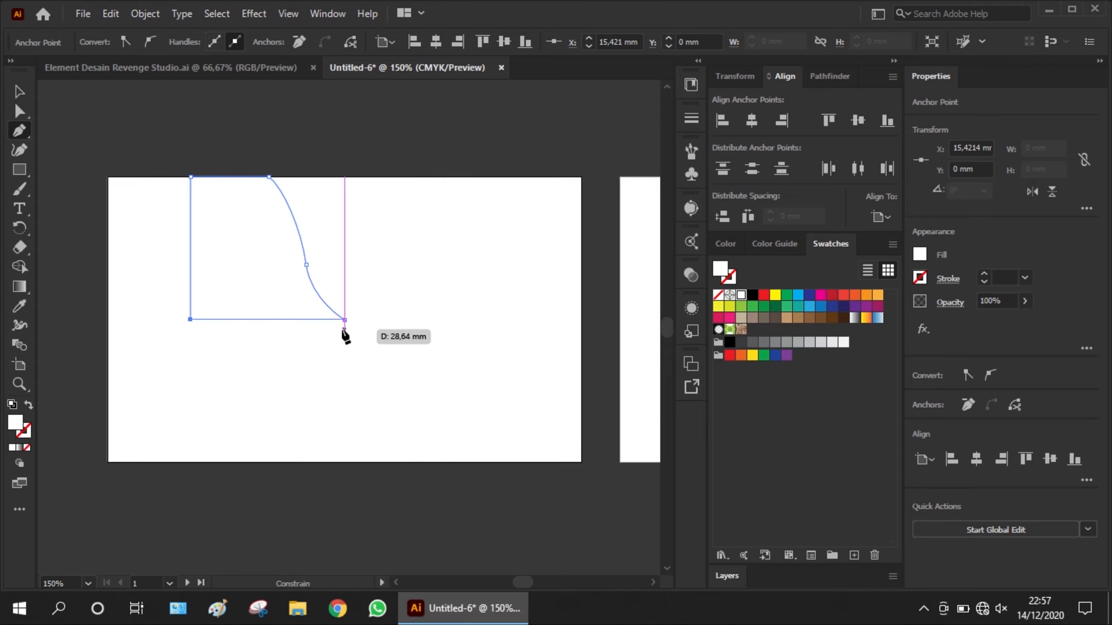
{"action": "left_click", "coordinate": [344, 320]}
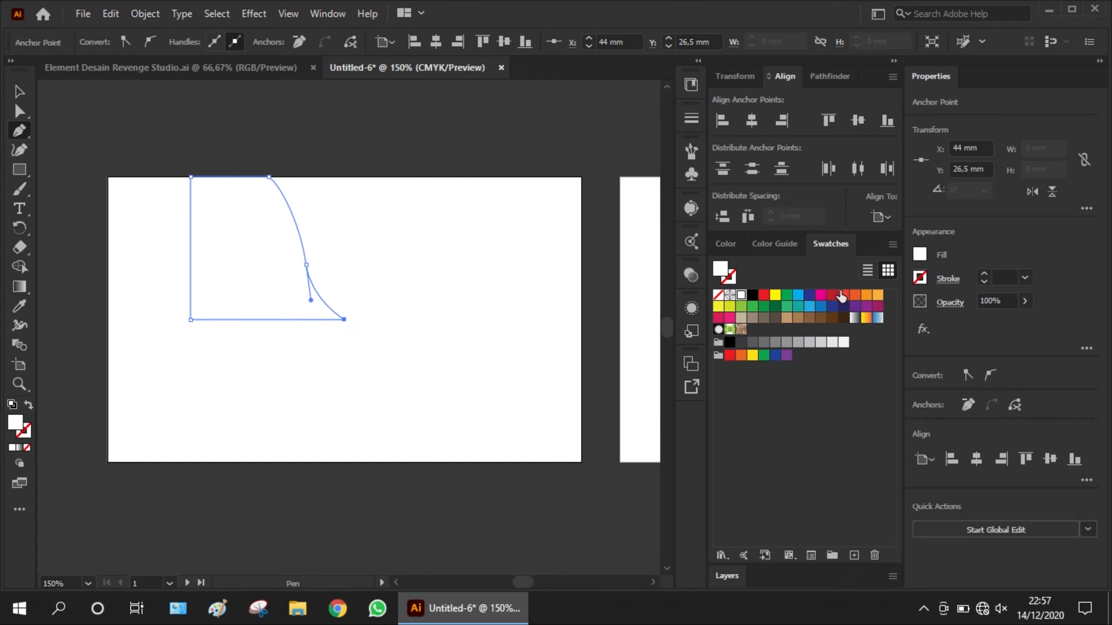
{"action": "left_click", "coordinate": [832, 296]}
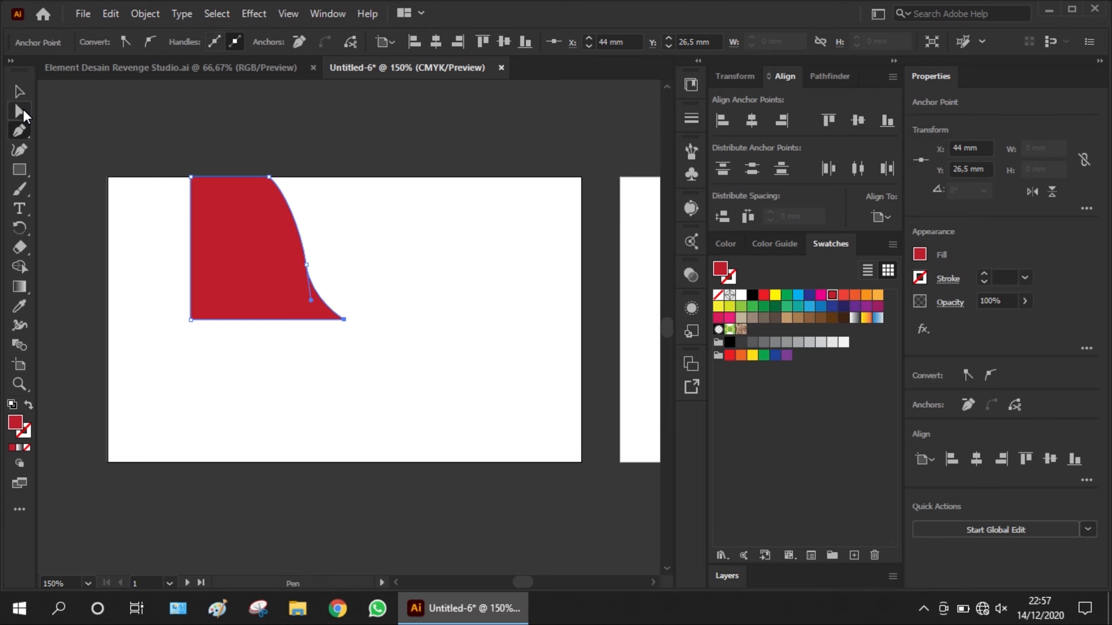
Step: Move the red shape's middle curve anchor up to about X 36.6 mm, Y 13.25 mm
{"action": "left_click", "coordinate": [19, 111]}
{"action": "scroll", "coordinate": [252, 230], "scroll_direction": "up", "scroll_amount": 3}
{"action": "left_click", "coordinate": [391, 317]}
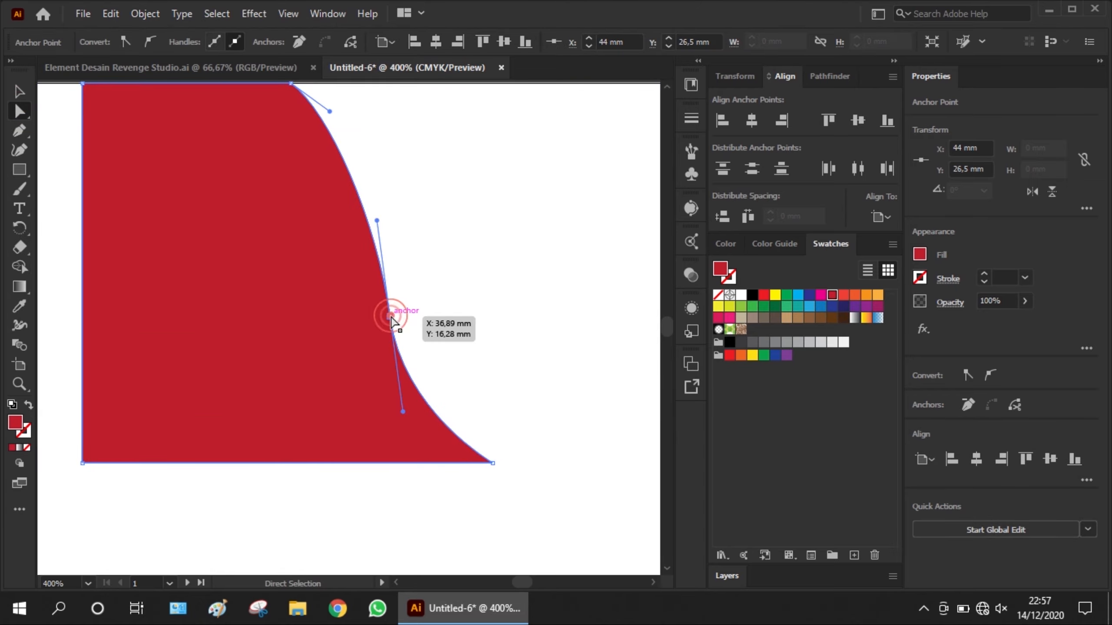
{"action": "left_click_drag", "start_coordinate": [392, 317], "coordinate": [407, 263]}
{"action": "left_click", "coordinate": [449, 230]}
{"action": "scroll", "coordinate": [521, 327], "scroll_direction": "down", "scroll_amount": 1}
Step: Lengthen and tilt the lower direction handle of the middle anchor to smooth the red shape's S-curve
{"action": "left_click", "coordinate": [407, 336]}
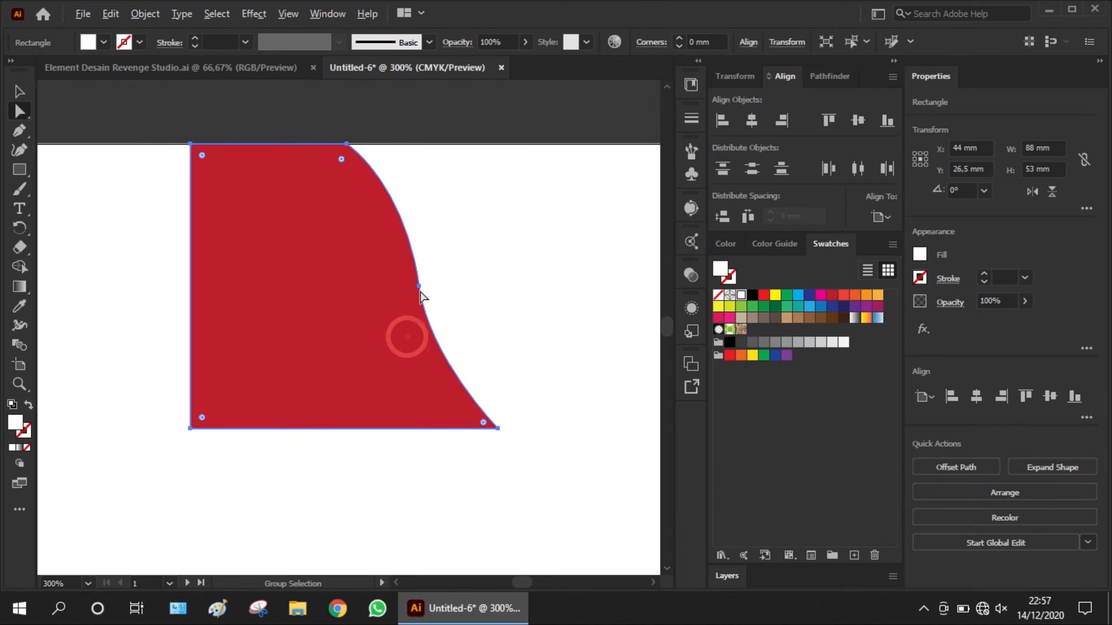
{"action": "left_click", "coordinate": [420, 285]}
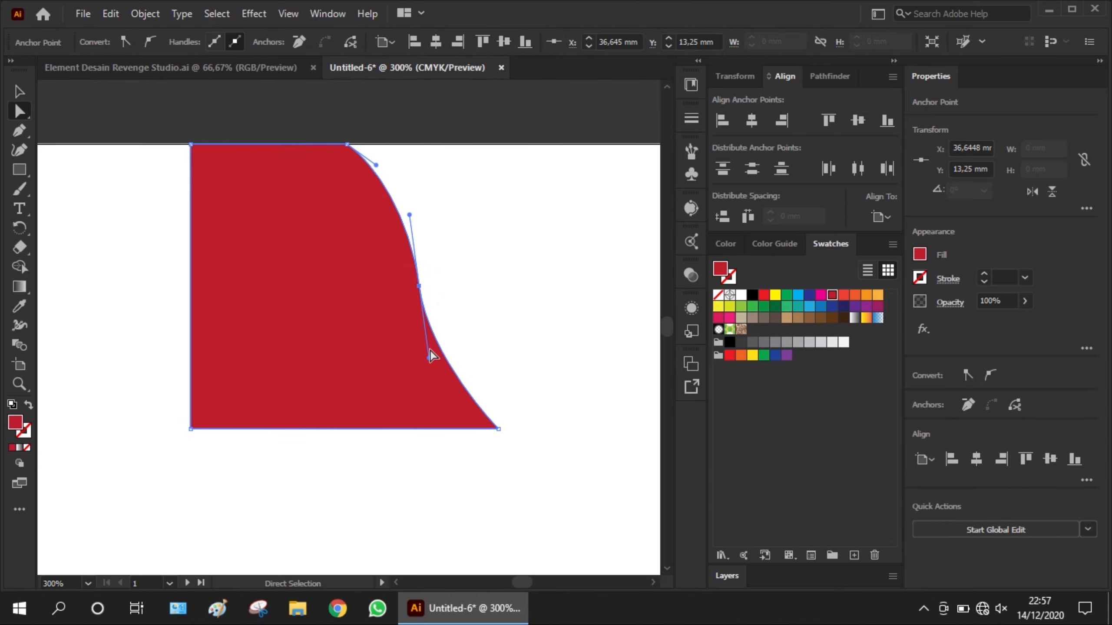
{"action": "left_click_drag", "start_coordinate": [430, 358], "coordinate": [439, 377]}
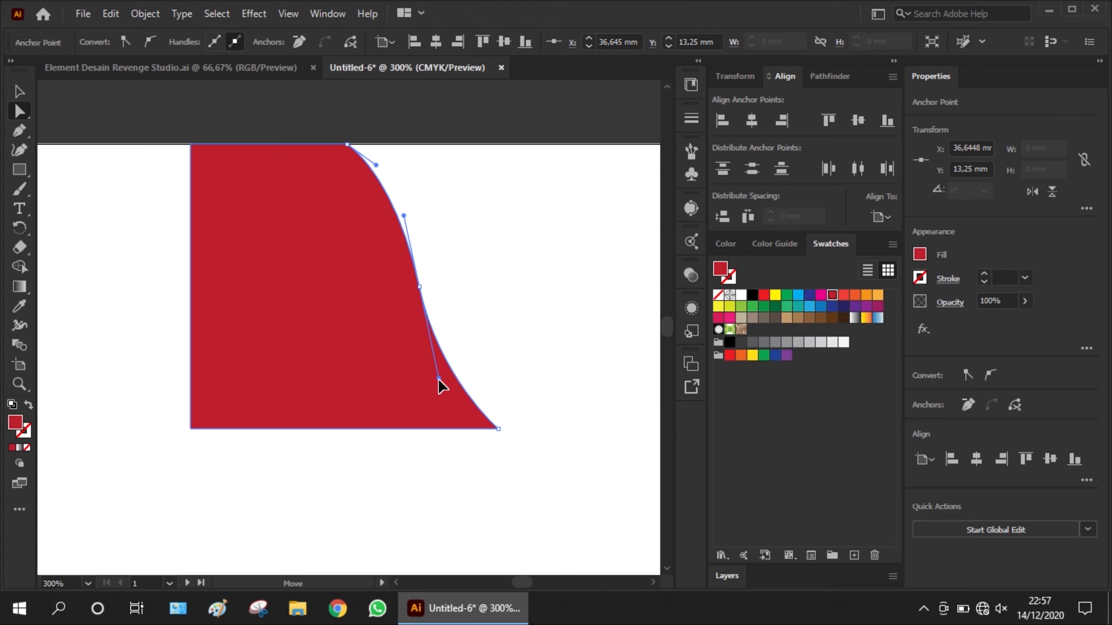
{"action": "left_click", "coordinate": [490, 348]}
Step: Duplicate the red shape in place, flip the copy vertically and align it to the artboard's bottom edge
{"action": "scroll", "coordinate": [526, 332], "scroll_direction": "down", "scroll_amount": 1}
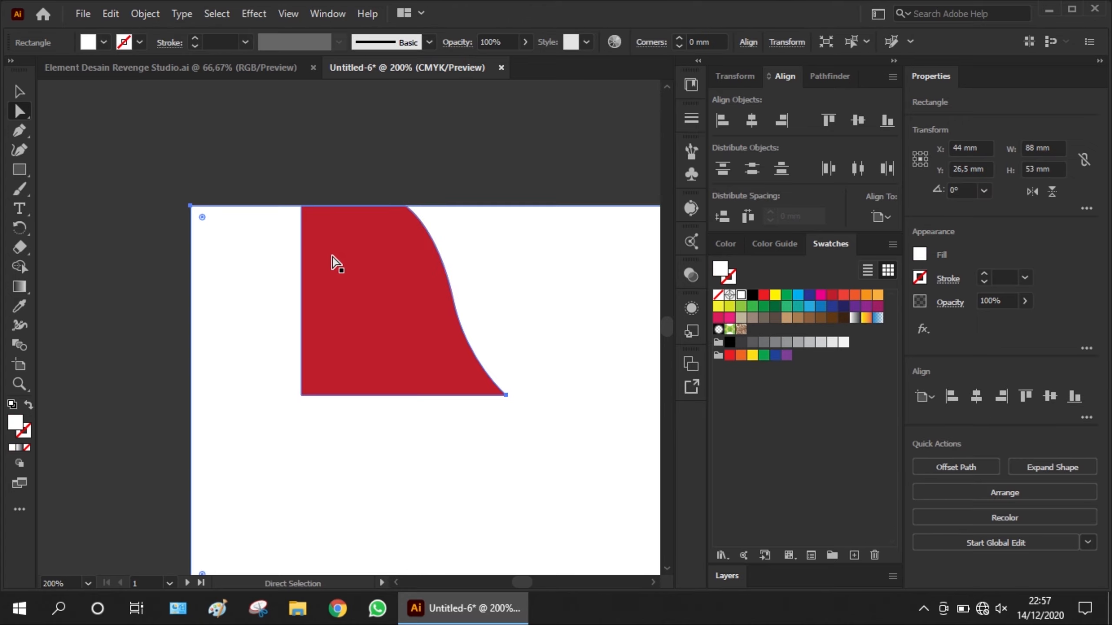
{"action": "left_click", "coordinate": [338, 306]}
{"action": "scroll", "coordinate": [340, 303], "scroll_direction": "down", "scroll_amount": 1}
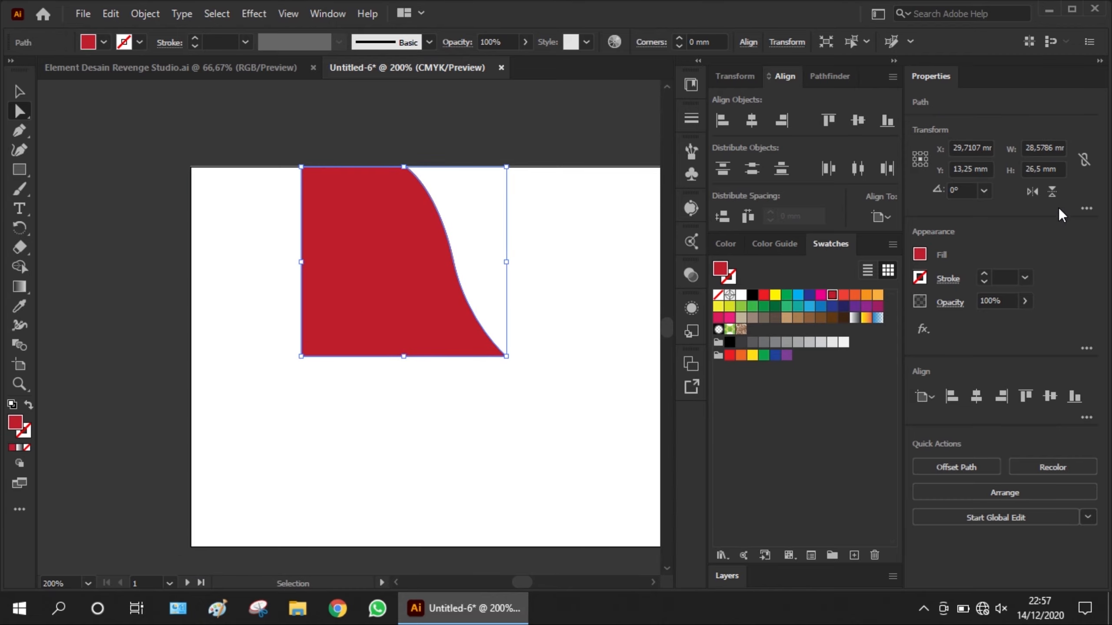
{"action": "left_click", "coordinate": [1052, 191]}
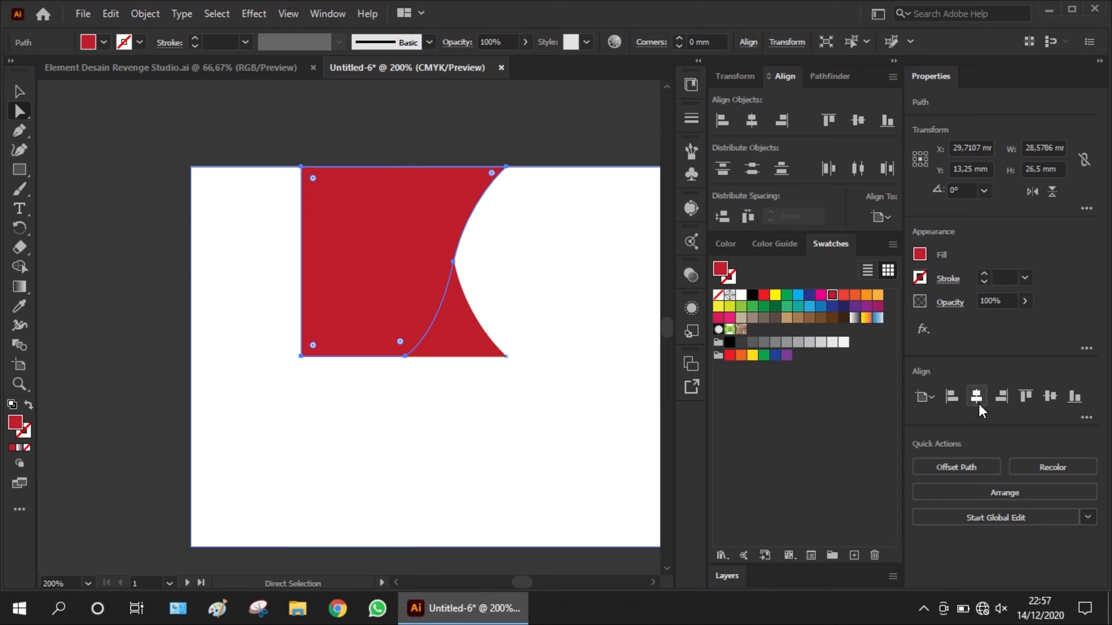
{"action": "left_click", "coordinate": [1076, 399]}
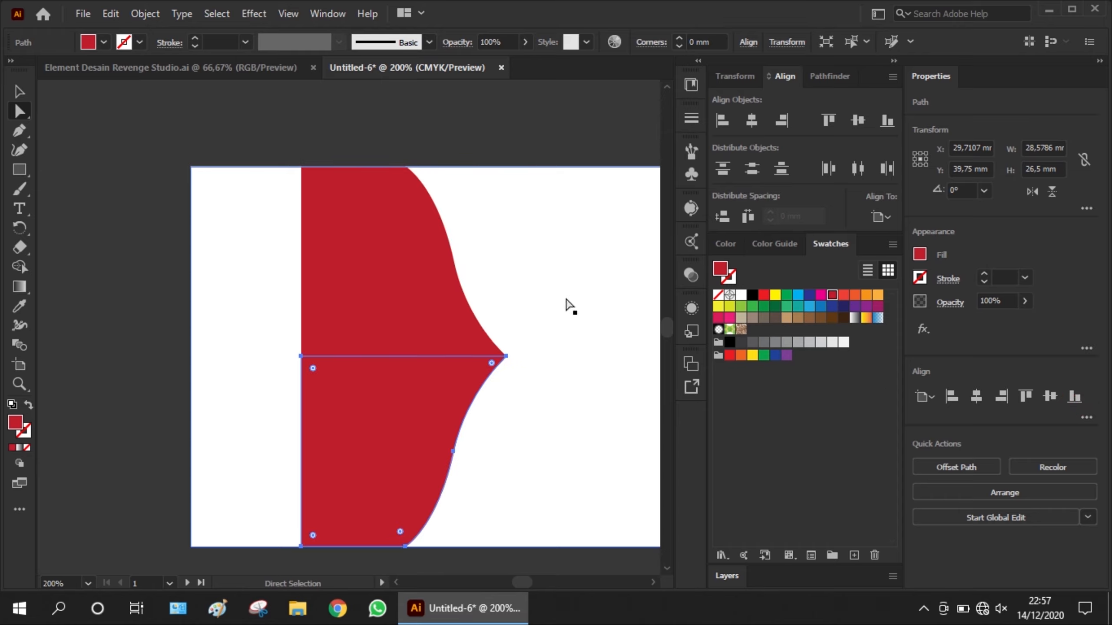
{"action": "left_click", "coordinate": [569, 305]}
{"action": "left_click", "coordinate": [202, 409]}
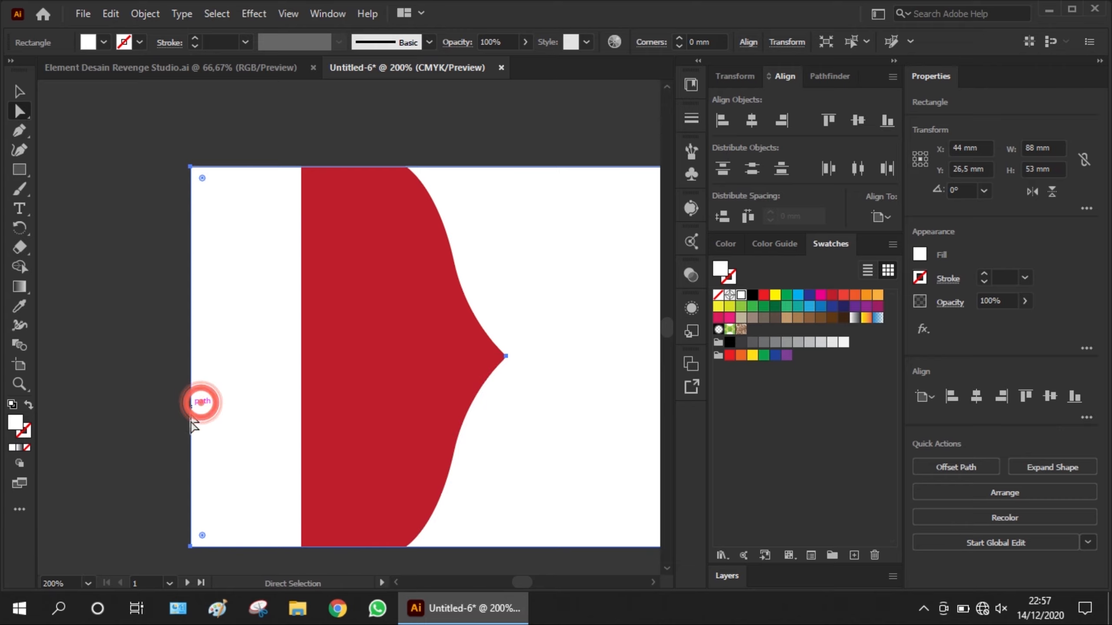
{"action": "left_click", "coordinate": [50, 391]}
Step: Unite the upper and lower red halves into a single shape with Pathfinder
{"action": "left_click", "coordinate": [340, 443]}
{"action": "left_click", "coordinate": [346, 311], "text": "shift"}
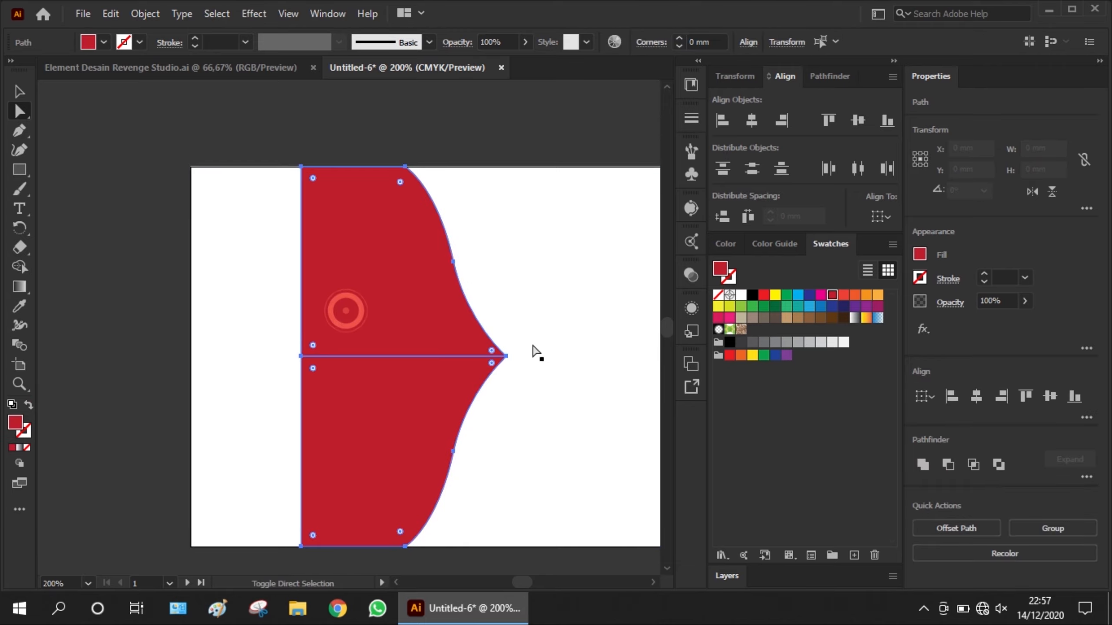
{"action": "scroll", "coordinate": [536, 353], "scroll_direction": "up", "scroll_amount": 7}
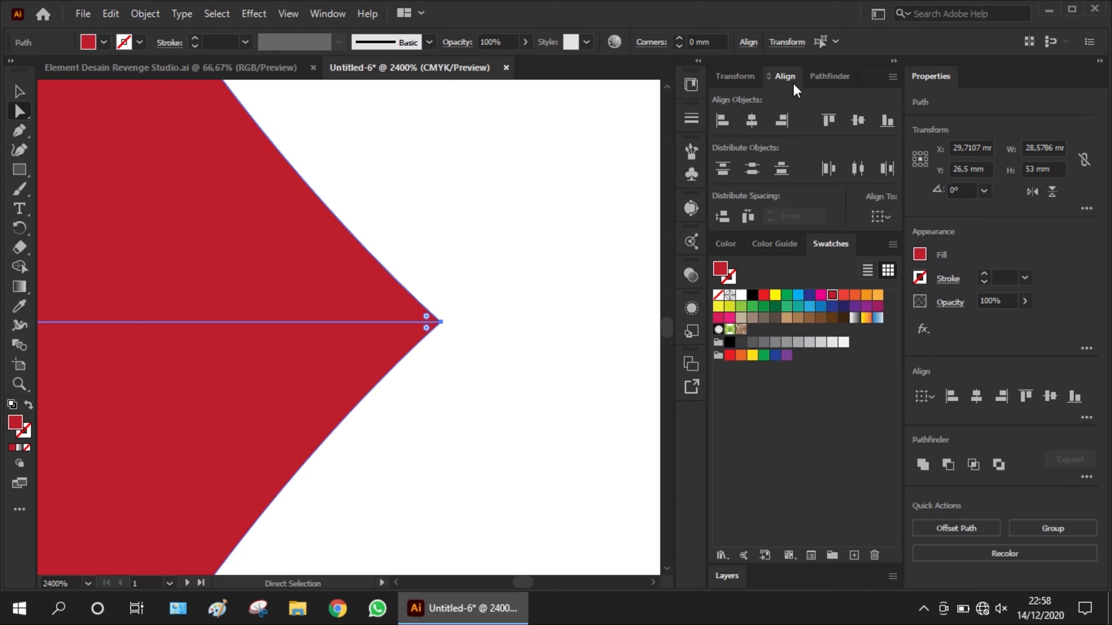
{"action": "left_click", "coordinate": [827, 75]}
{"action": "left_click", "coordinate": [721, 123]}
{"action": "left_click", "coordinate": [595, 191]}
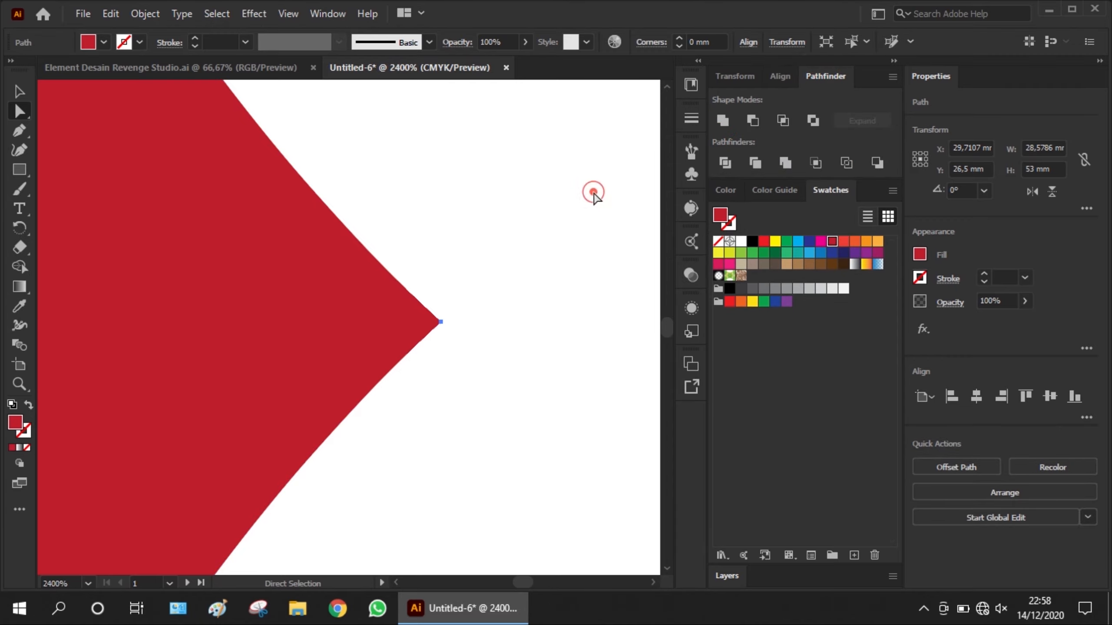
Step: Move the united red shape right to about X 42.86 mm and fill it with light orange
{"action": "scroll", "coordinate": [498, 418], "scroll_direction": "down", "scroll_amount": 9}
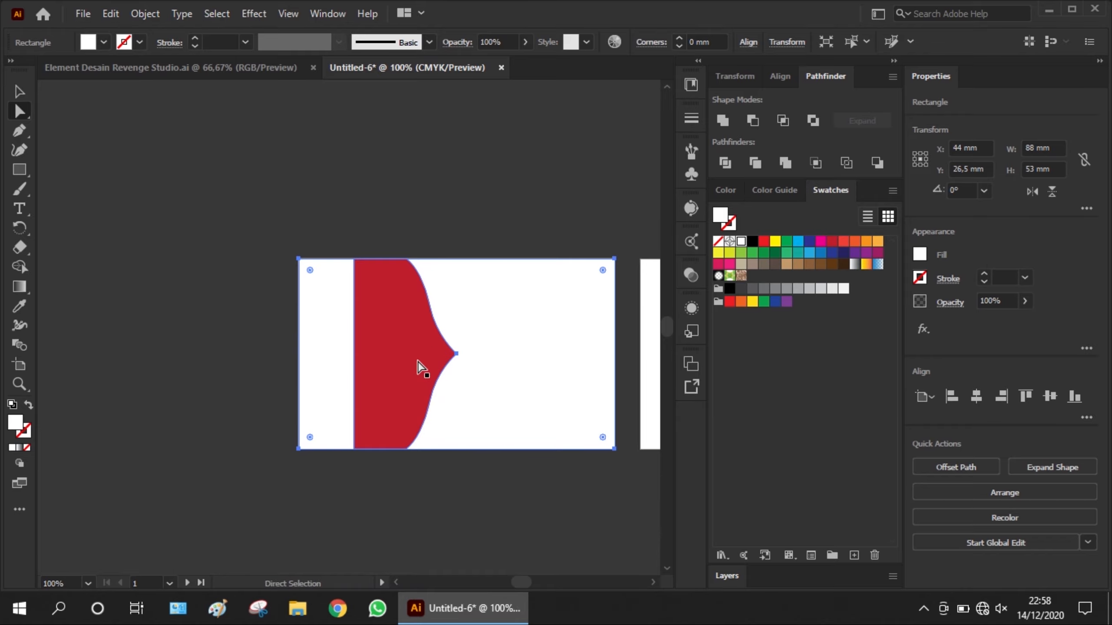
{"action": "left_click", "coordinate": [420, 367]}
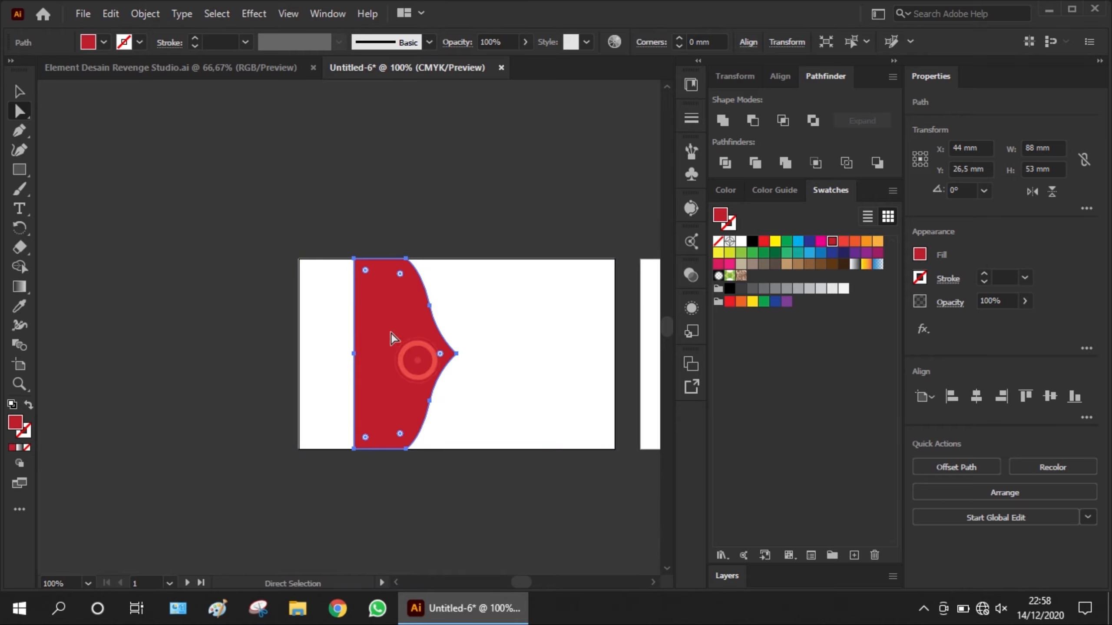
{"action": "scroll", "coordinate": [462, 367], "scroll_direction": "up", "scroll_amount": 3}
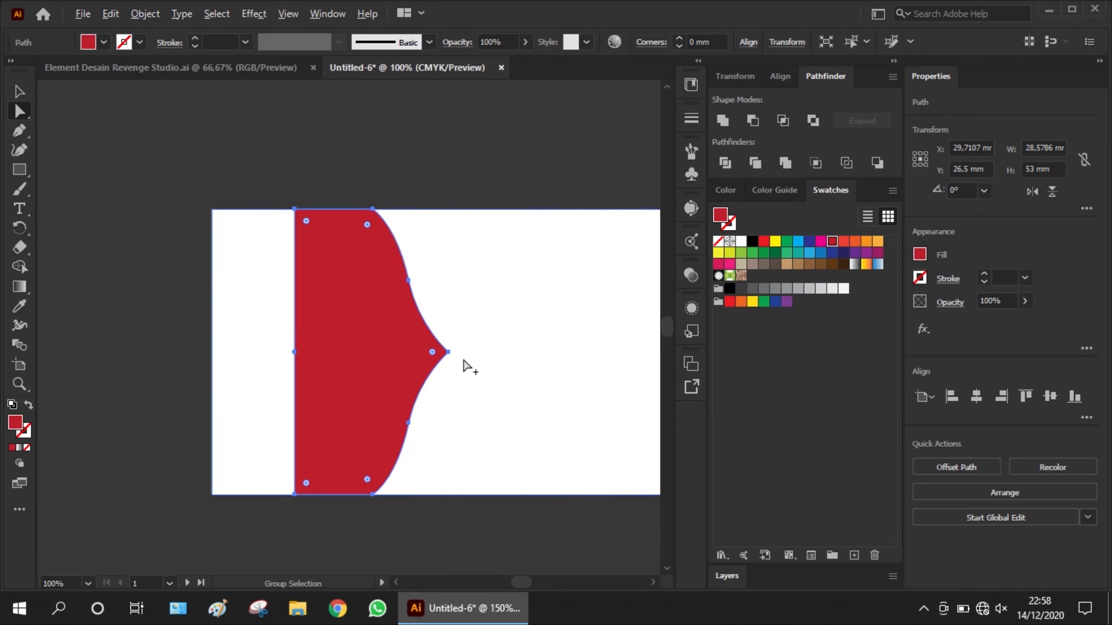
{"action": "left_click_drag", "start_coordinate": [368, 347], "coordinate": [461, 344]}
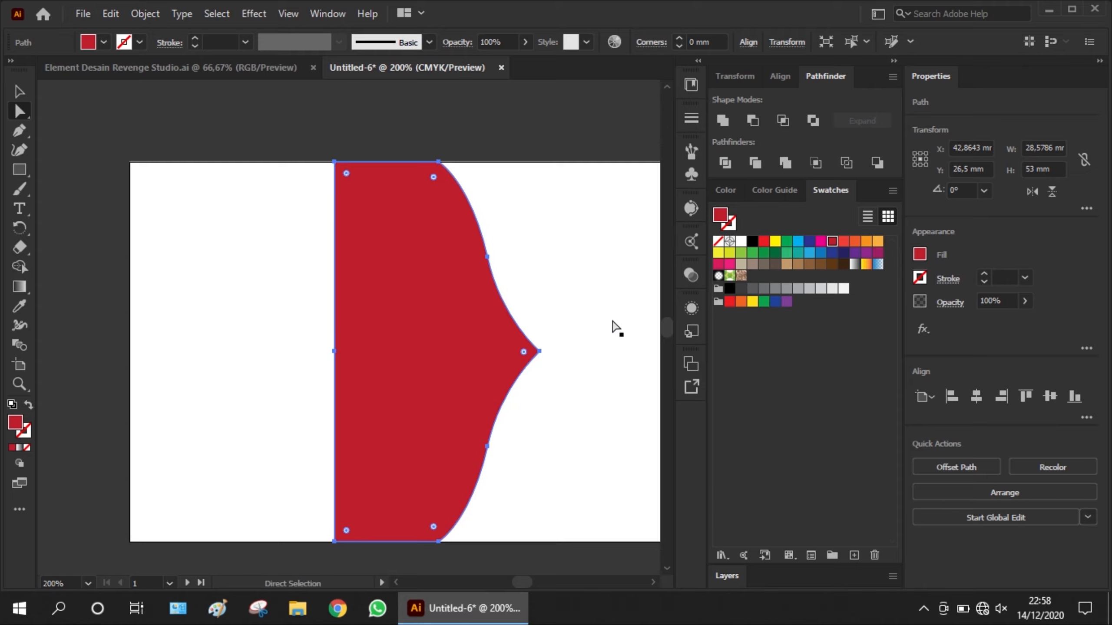
{"action": "left_click", "coordinate": [855, 243]}
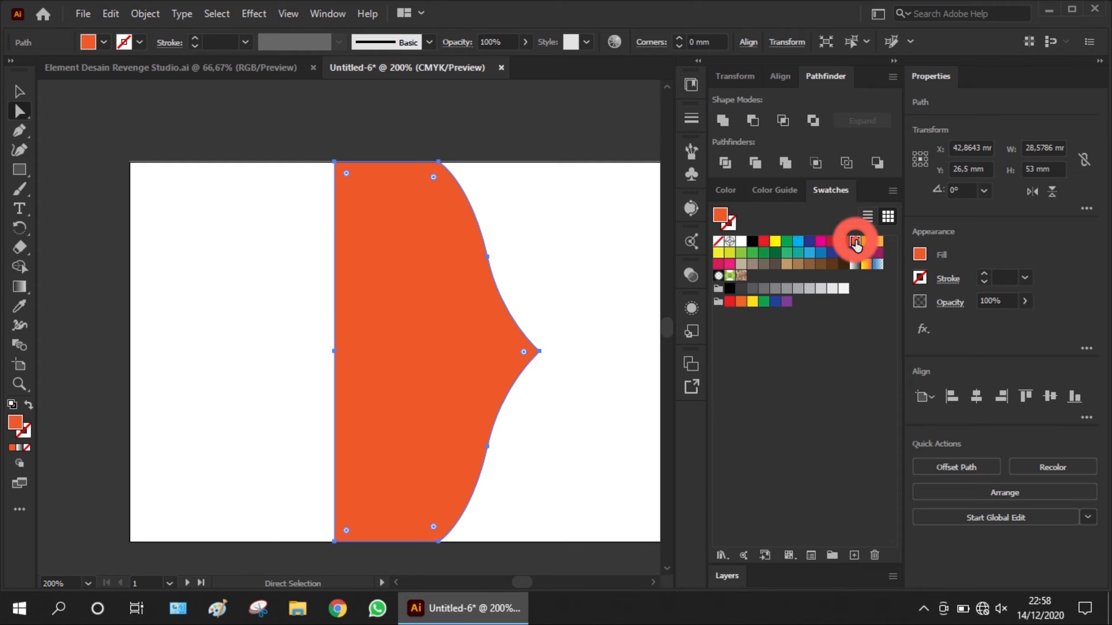
{"action": "left_click", "coordinate": [843, 242]}
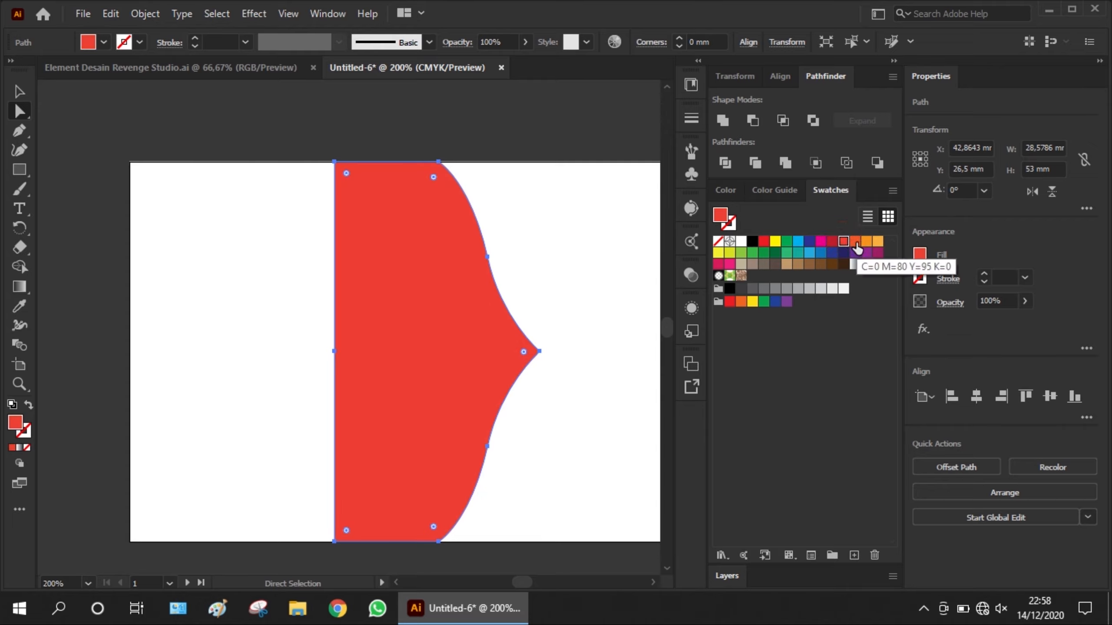
{"action": "left_click", "coordinate": [855, 243]}
{"action": "left_click", "coordinate": [867, 241]}
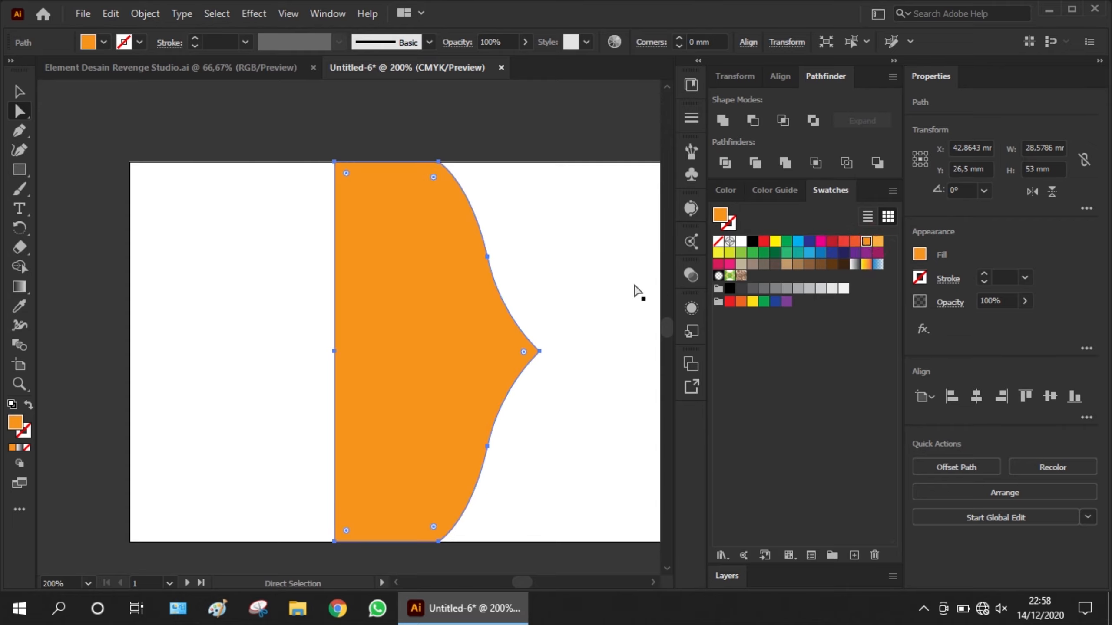
Step: Make two copies stepped leftward to about X 40.94 and X 39.01 mm, filled orange-red (C=0 M=80 Y=95 K=0) and red (C=0 M=90 Y=85 K=0) respectively
{"action": "left_click_drag", "start_coordinate": [465, 310], "coordinate": [443, 312]}
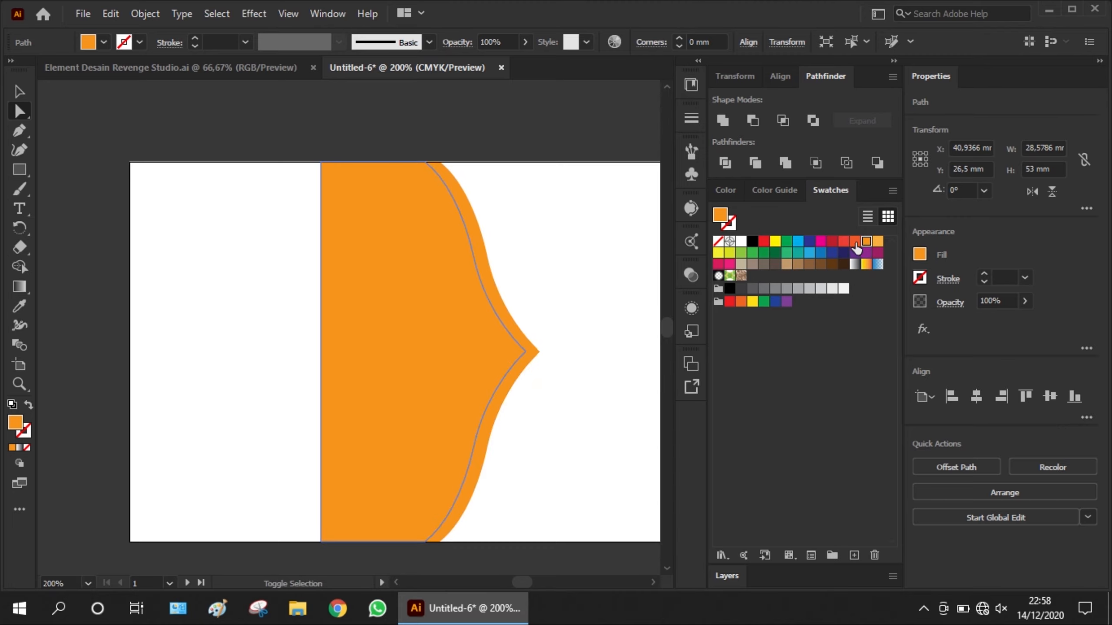
{"action": "left_click", "coordinate": [855, 243]}
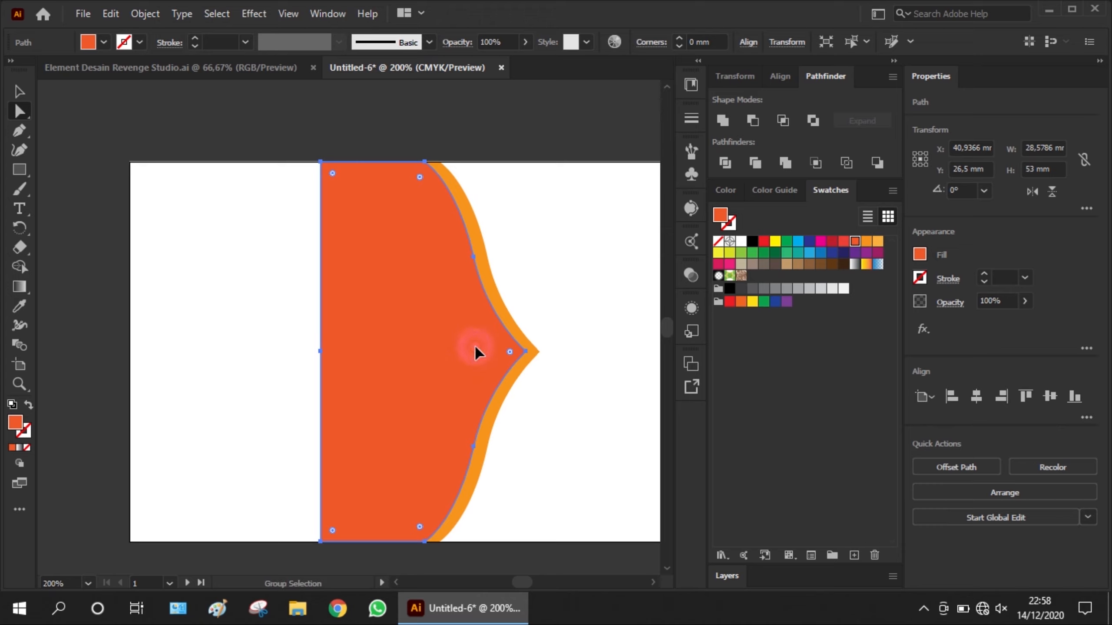
{"action": "mouse_move", "coordinate": [477, 353]}
{"action": "left_mouse_down"}
{"action": "mouse_move", "coordinate": [464, 365]}
{"action": "mouse_move", "coordinate": [480, 346]}
{"action": "mouse_move", "coordinate": [468, 347]}
{"action": "left_mouse_up"}
{"action": "key", "text": "ctrl+z"}
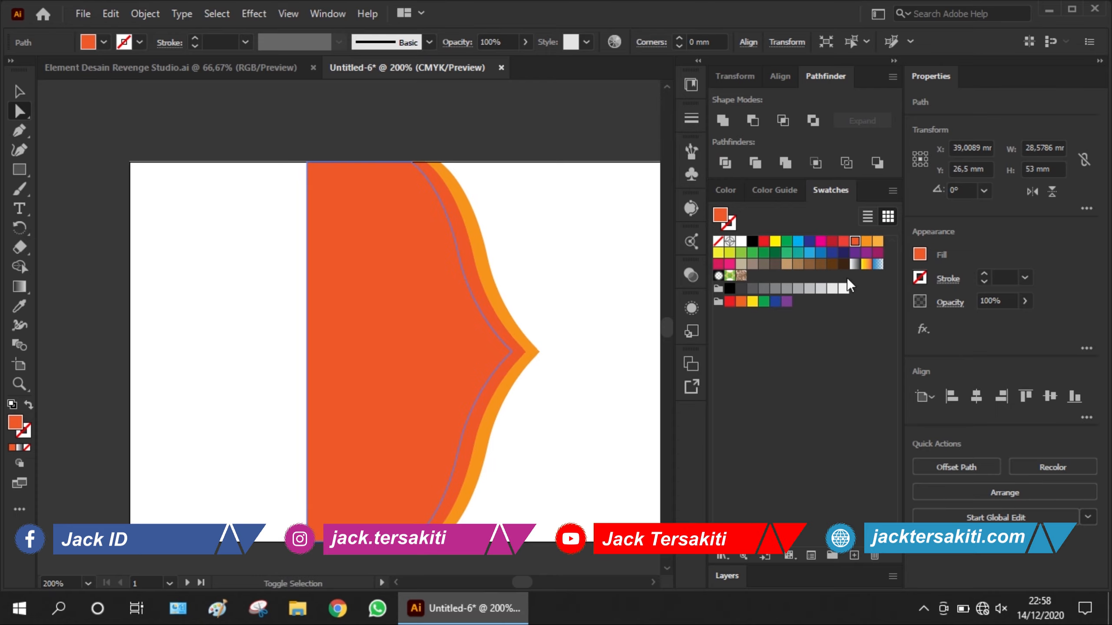
{"action": "left_click", "coordinate": [843, 242]}
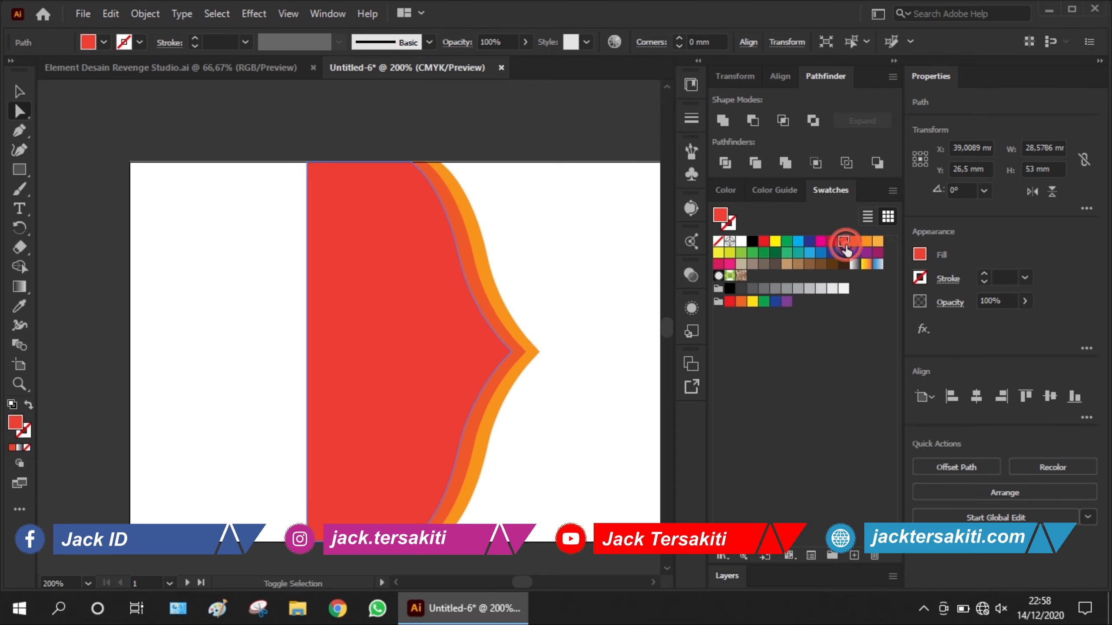
Step: Copy the frontmost red shape leftward to about X 35.72 mm and fill the copy with dark red
{"action": "left_click", "coordinate": [449, 349], "text": "shift"}
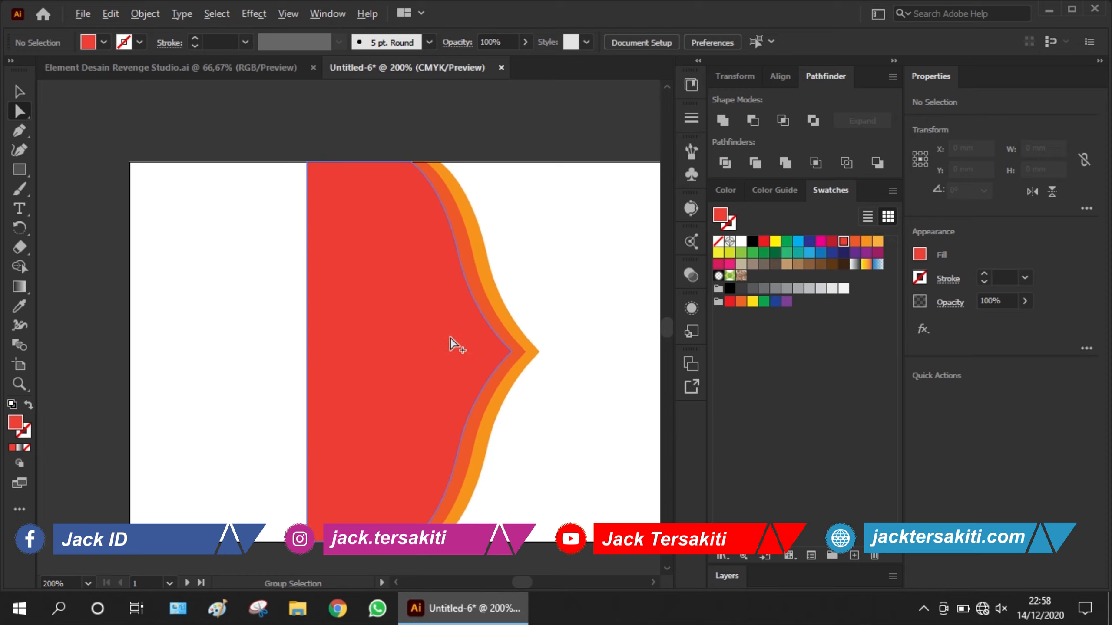
{"action": "left_click_drag", "start_coordinate": [455, 346], "coordinate": [429, 343]}
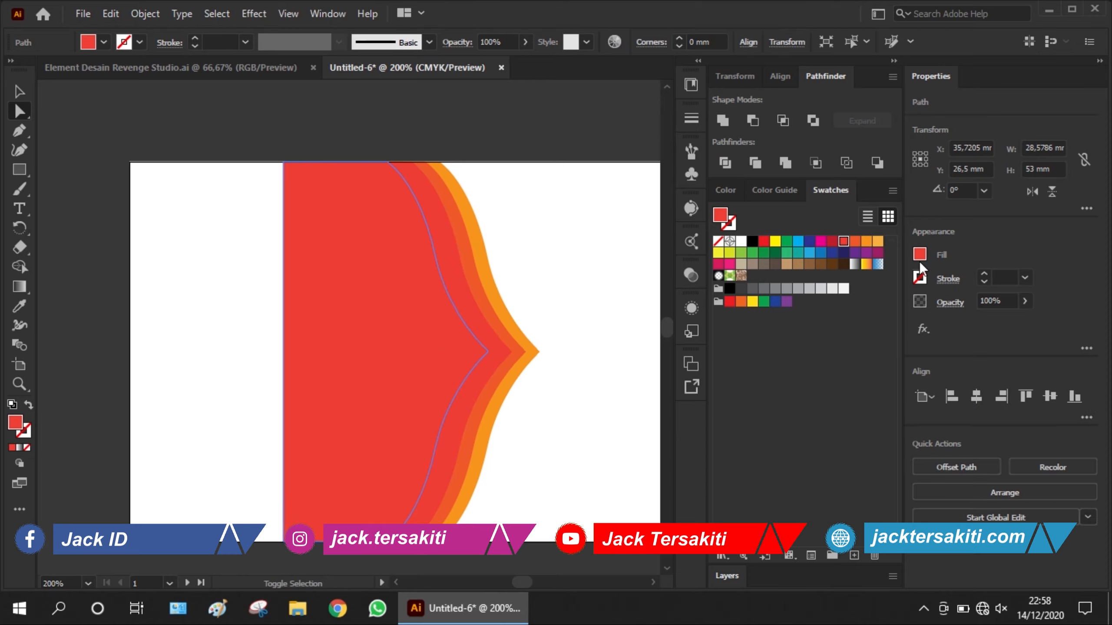
{"action": "left_click", "coordinate": [832, 242]}
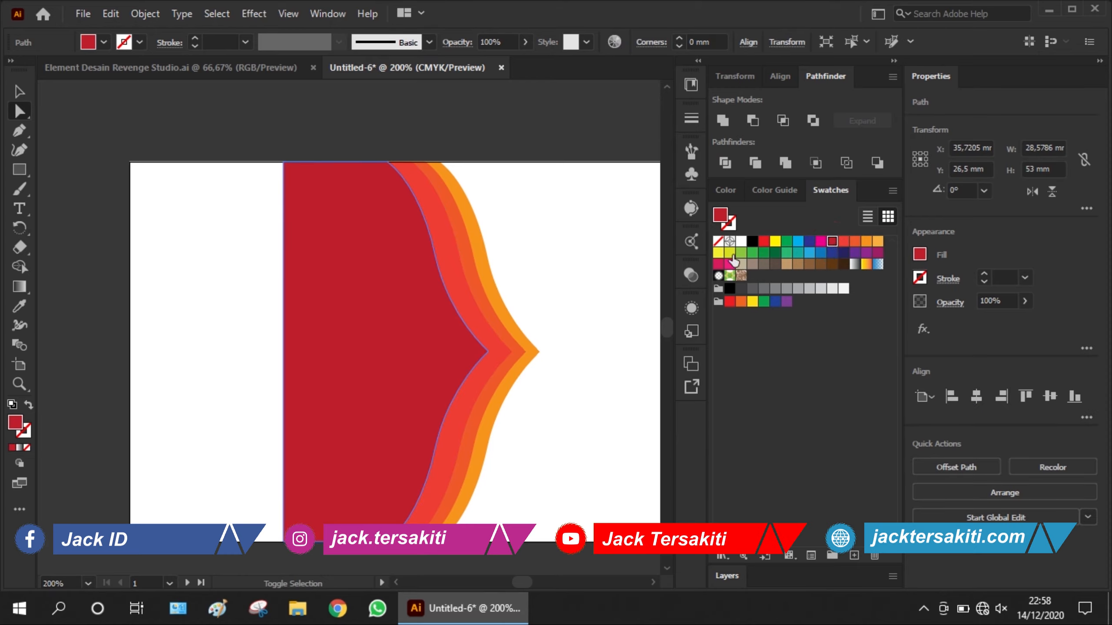
Step: Draw a dark red rectangle about 22.5 × 53 mm from the artboard's left edge, slightly overlapping the front shape
{"action": "left_click", "coordinate": [610, 278]}
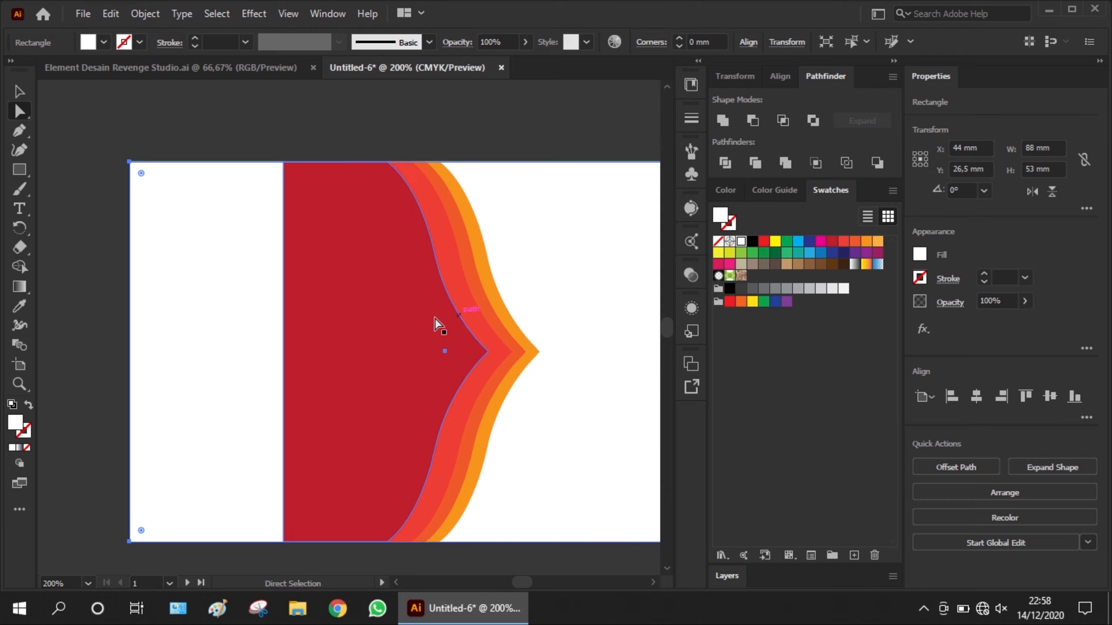
{"action": "left_click", "coordinate": [403, 326]}
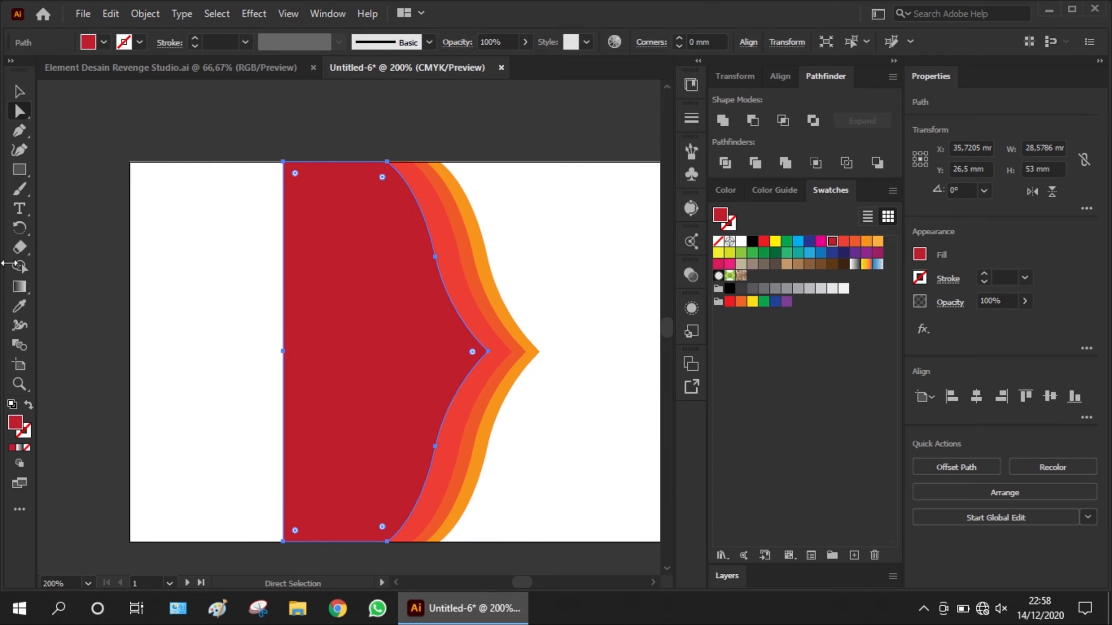
{"action": "left_click", "coordinate": [20, 175]}
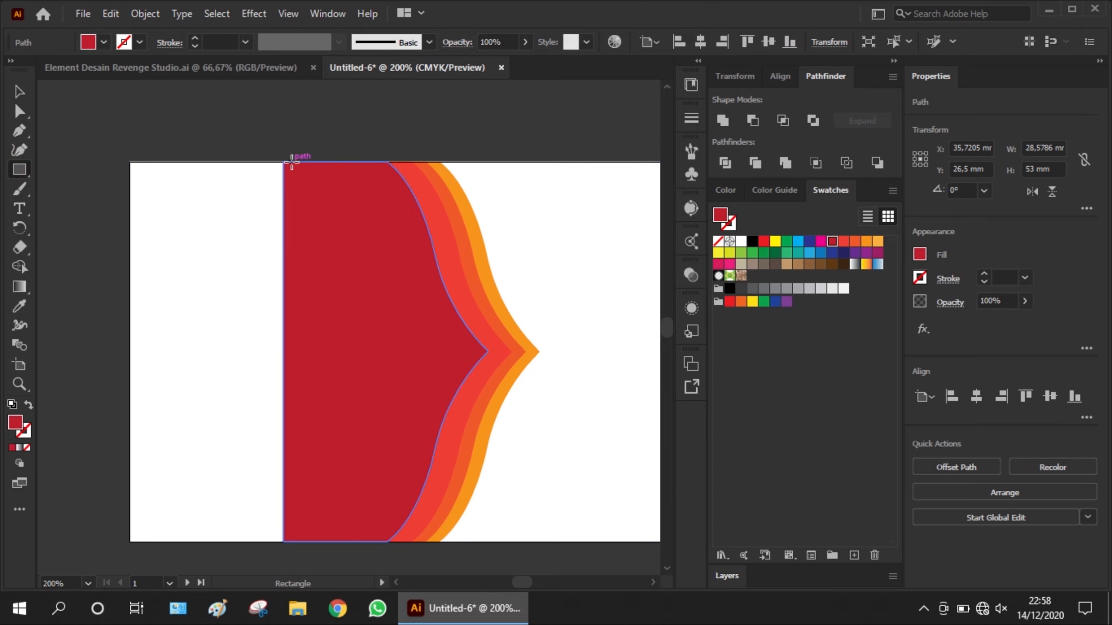
{"action": "mouse_move", "coordinate": [292, 163]}
{"action": "left_mouse_down"}
{"action": "mouse_move", "coordinate": [202, 508]}
{"action": "mouse_move", "coordinate": [129, 541]}
{"action": "left_mouse_up"}
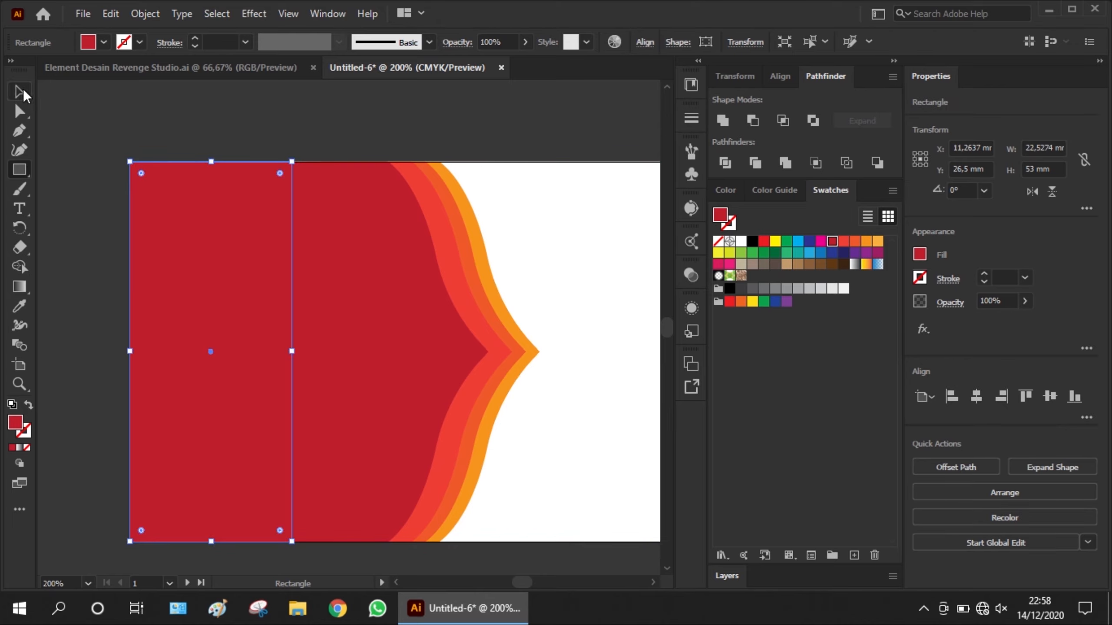
Step: Unite the rectangle with the front dark red shape and fill the result with dark grey
{"action": "left_click", "coordinate": [22, 89]}
{"action": "left_click", "coordinate": [372, 273], "text": "shift"}
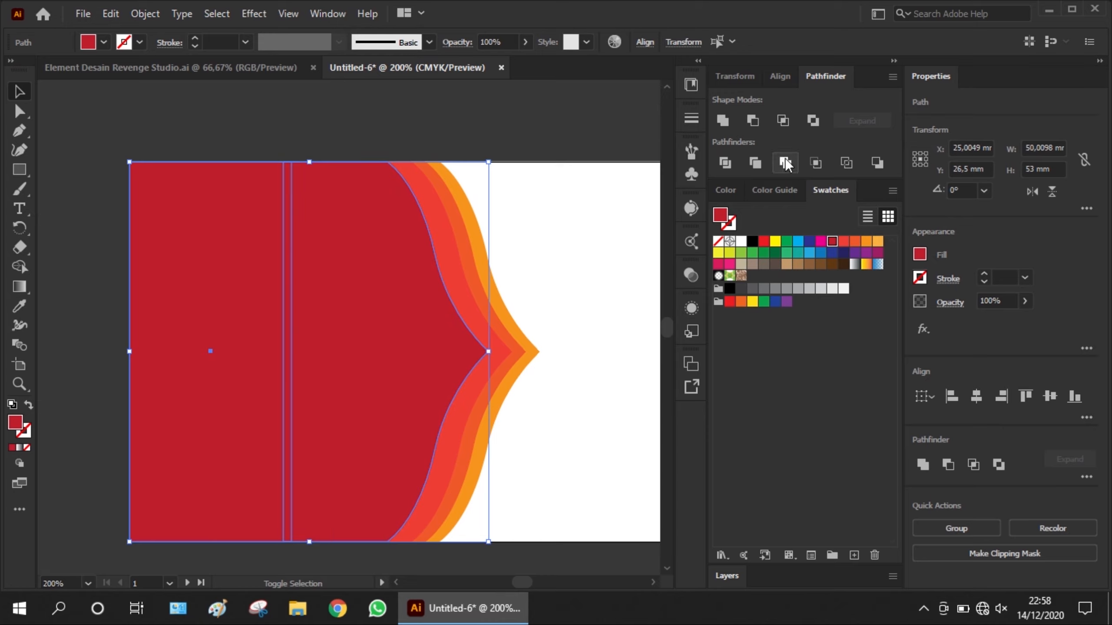
{"action": "left_click", "coordinate": [722, 120]}
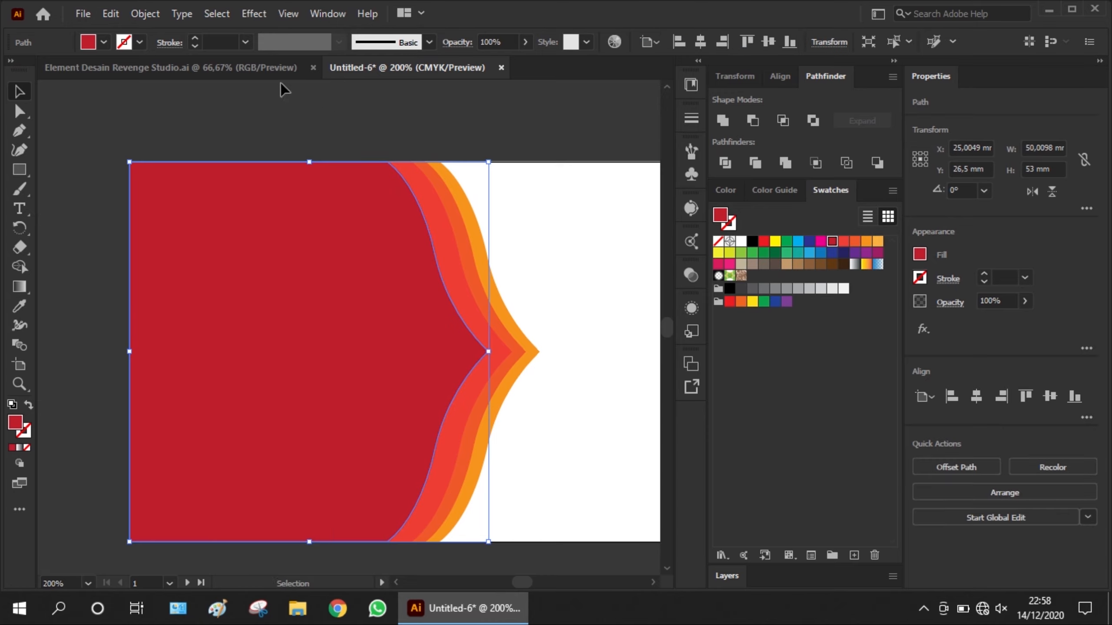
{"action": "left_click", "coordinate": [739, 291]}
Step: Fill the band next to the grey shape with dark red and the middle band with bright red
{"action": "left_click", "coordinate": [587, 286]}
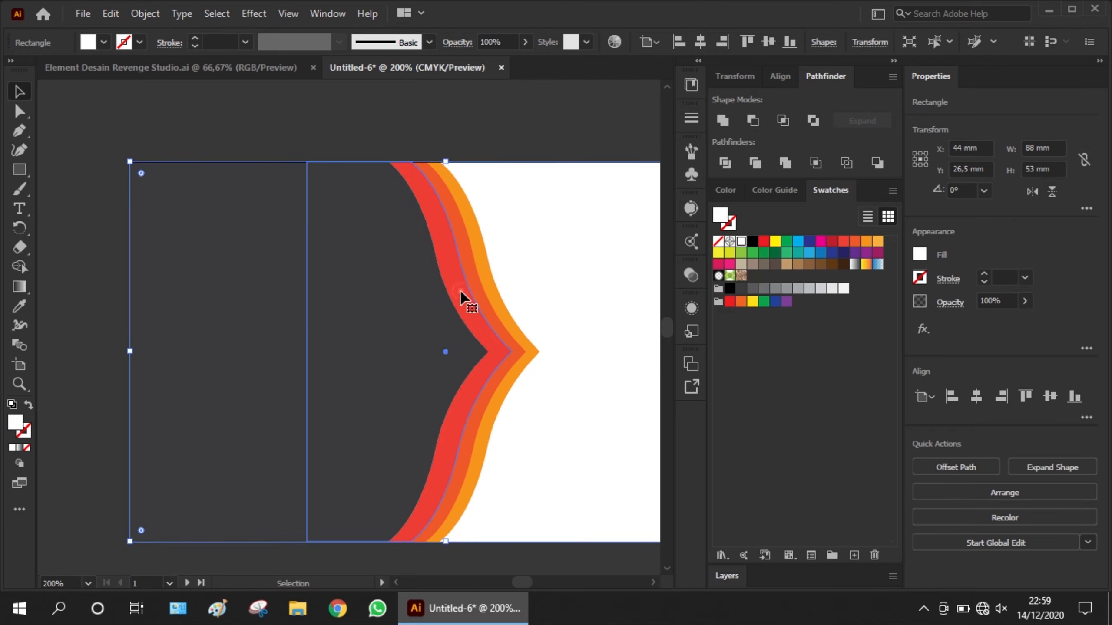
{"action": "left_click", "coordinate": [463, 299]}
{"action": "left_click", "coordinate": [831, 245]}
{"action": "left_click", "coordinate": [484, 293]}
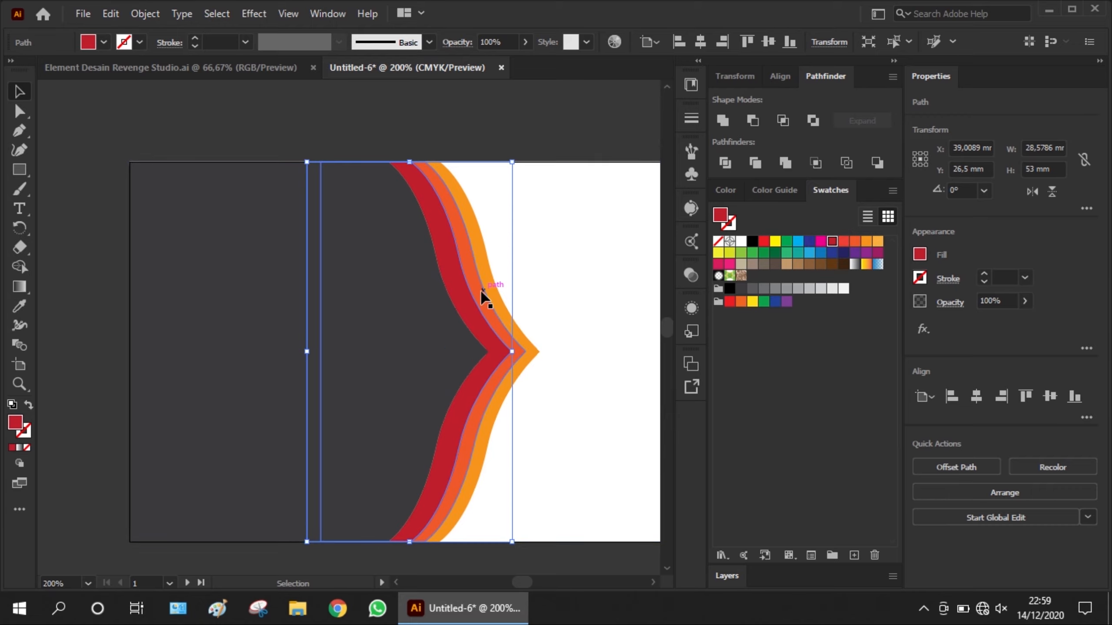
{"action": "left_click", "coordinate": [766, 244]}
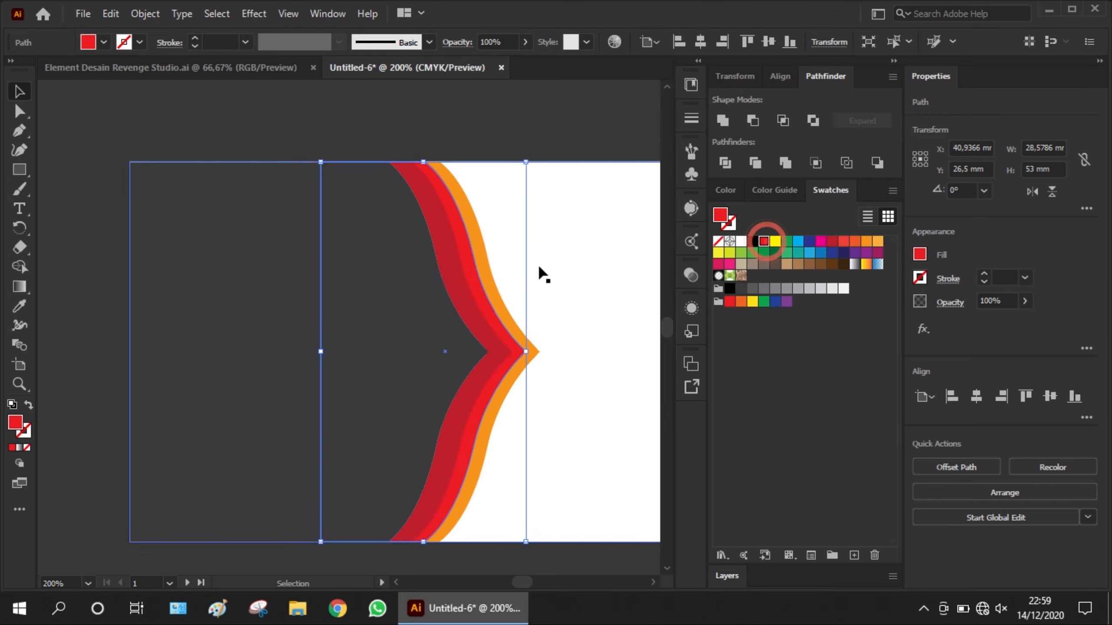
Step: Fill the outermost light orange band with orange-red, C=0 M=80 Y=95 K=0
{"action": "left_click", "coordinate": [532, 281]}
{"action": "left_click", "coordinate": [502, 302]}
{"action": "left_click", "coordinate": [502, 302]}
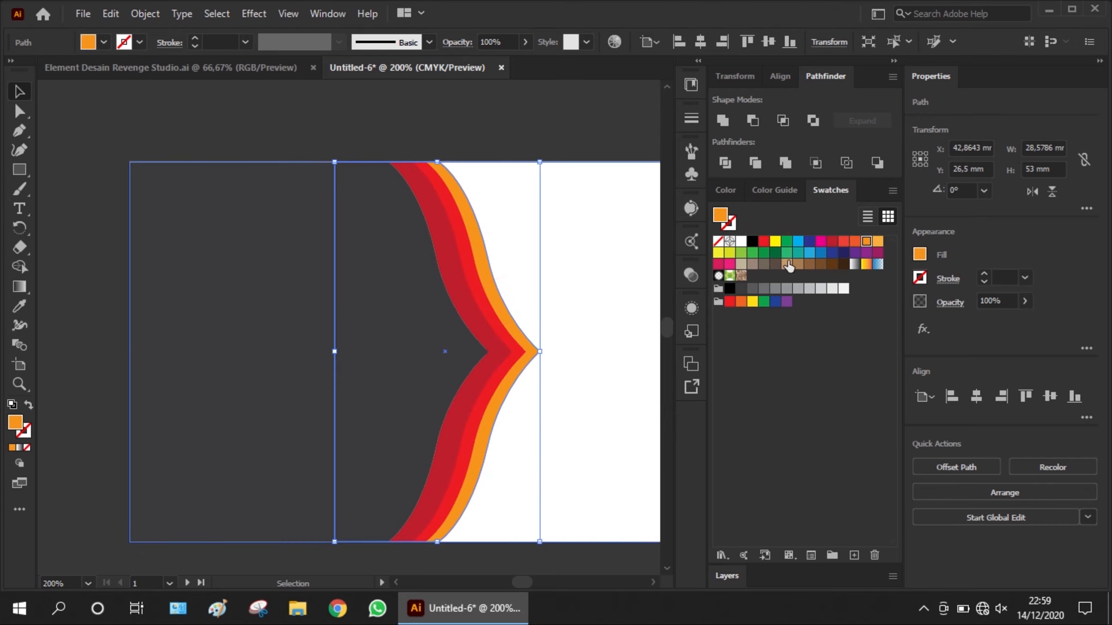
{"action": "left_click", "coordinate": [844, 244]}
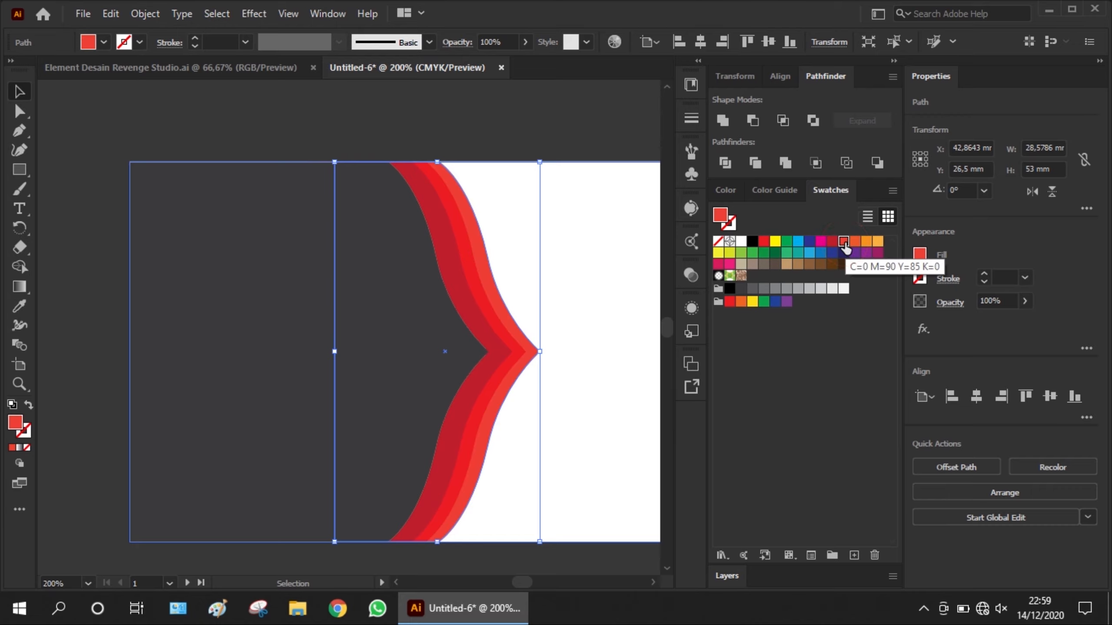
{"action": "left_click", "coordinate": [852, 243]}
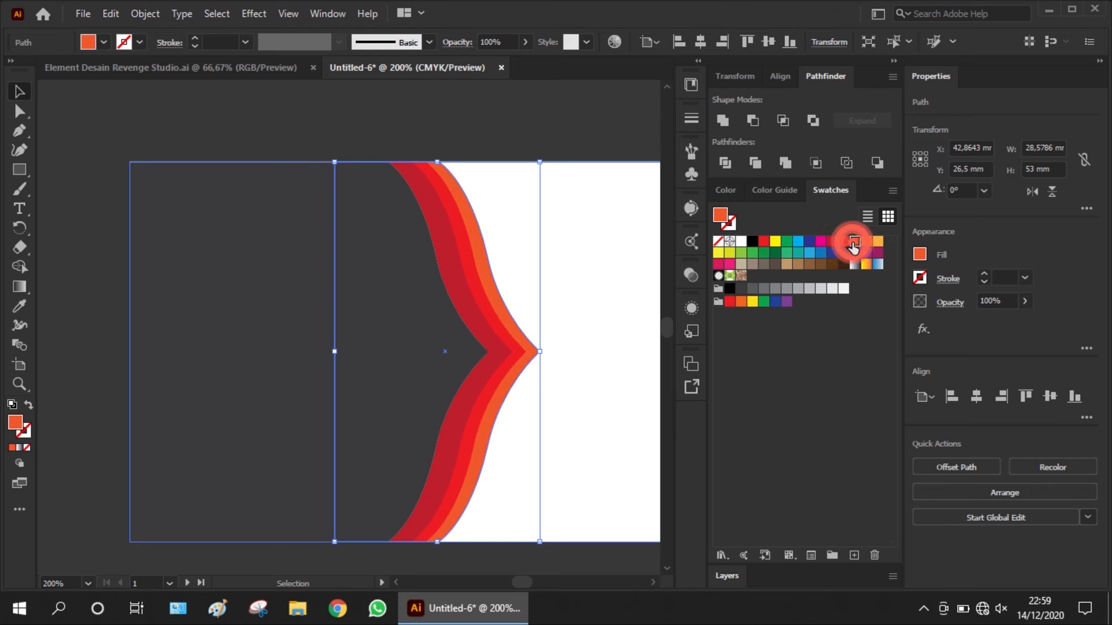
{"action": "left_click", "coordinate": [575, 270]}
{"action": "left_click_drag", "start_coordinate": [571, 286], "coordinate": [393, 412]}
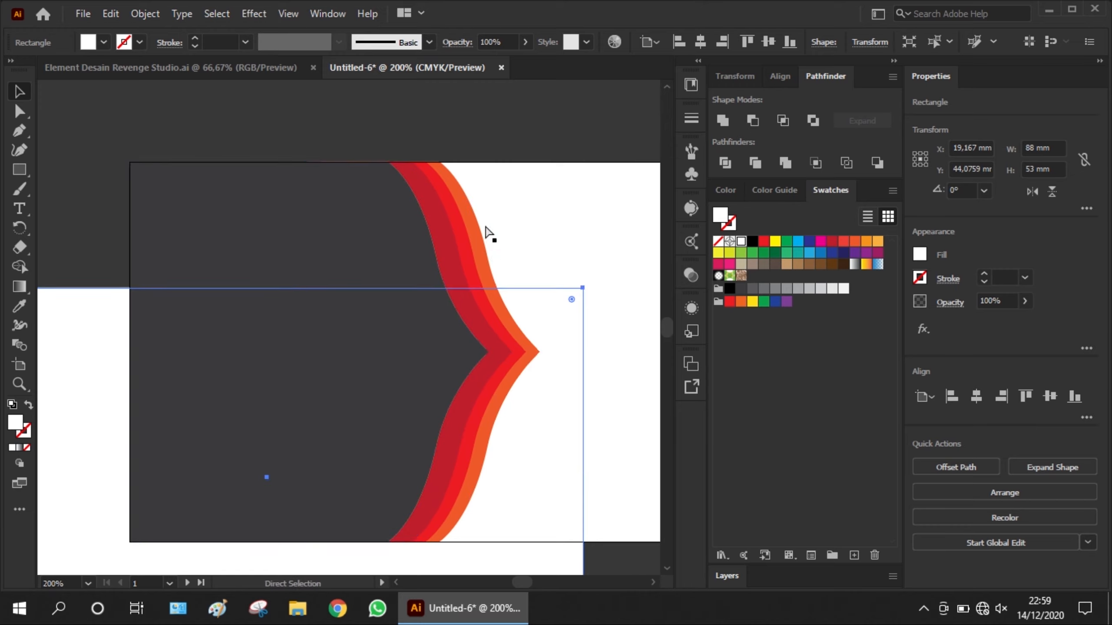
{"action": "key", "text": "ctrl+z"}
Step: Distribute the three coloured bands evenly in the horizontal direction, leaving the white background and grey shape out of the selection
{"action": "left_click", "coordinate": [507, 119]}
{"action": "left_click_drag", "start_coordinate": [303, 138], "coordinate": [517, 299]}
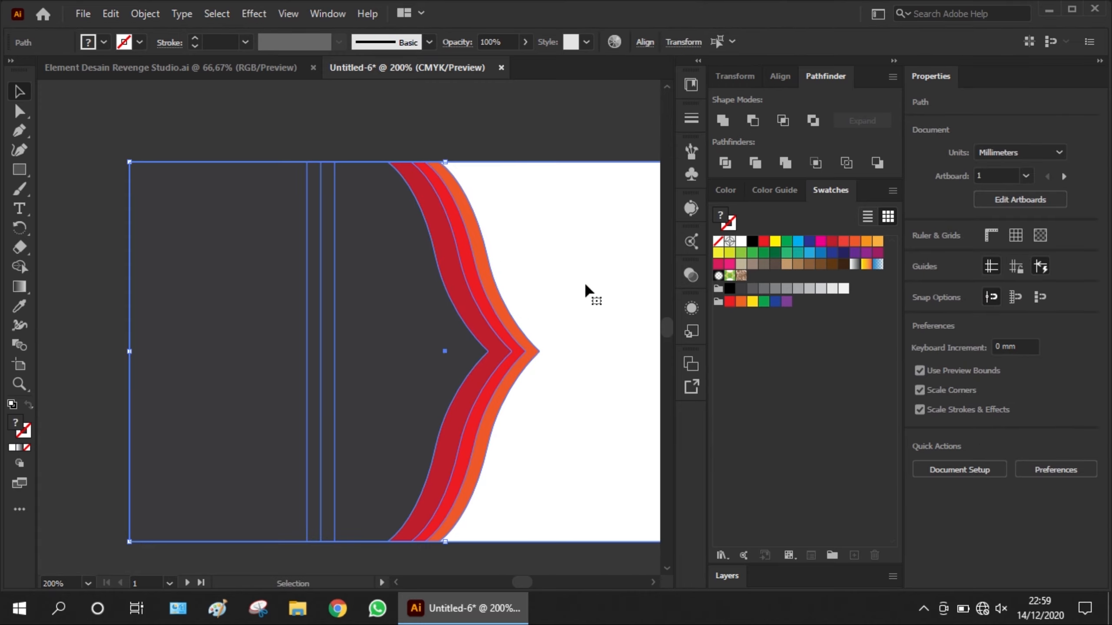
{"action": "left_click", "coordinate": [599, 281]}
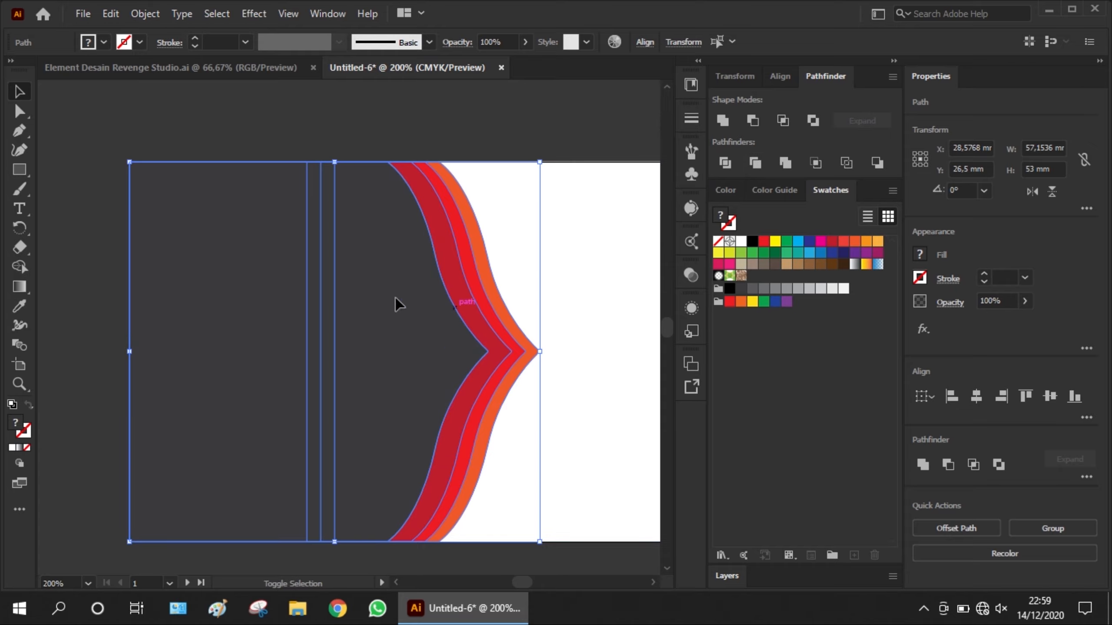
{"action": "left_click", "coordinate": [205, 286], "text": "shift"}
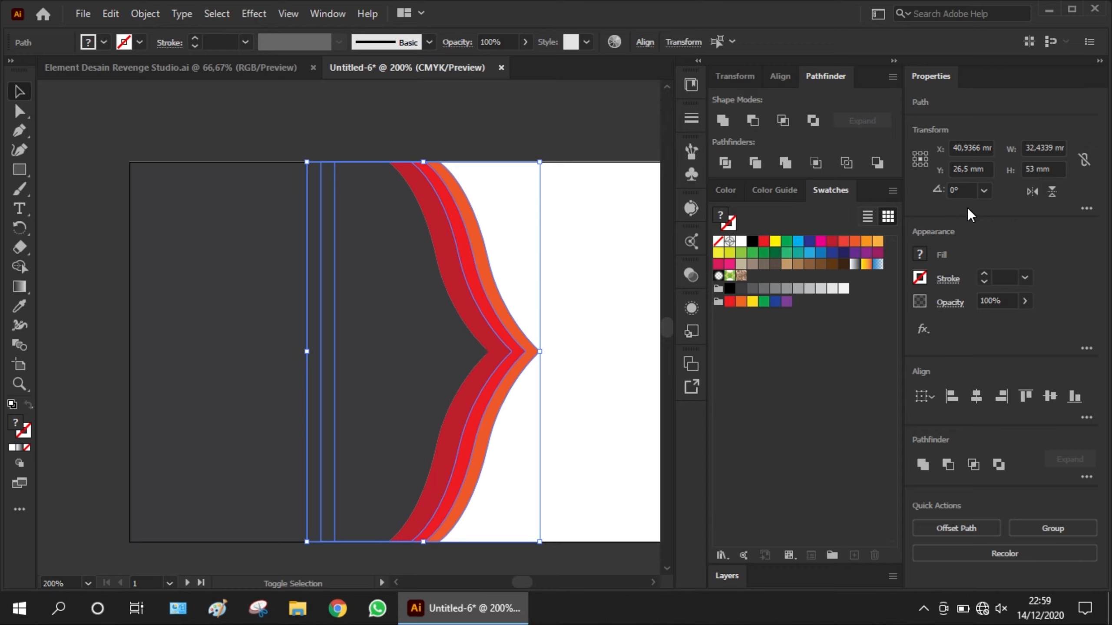
{"action": "left_click", "coordinate": [748, 78]}
{"action": "left_click", "coordinate": [783, 76]}
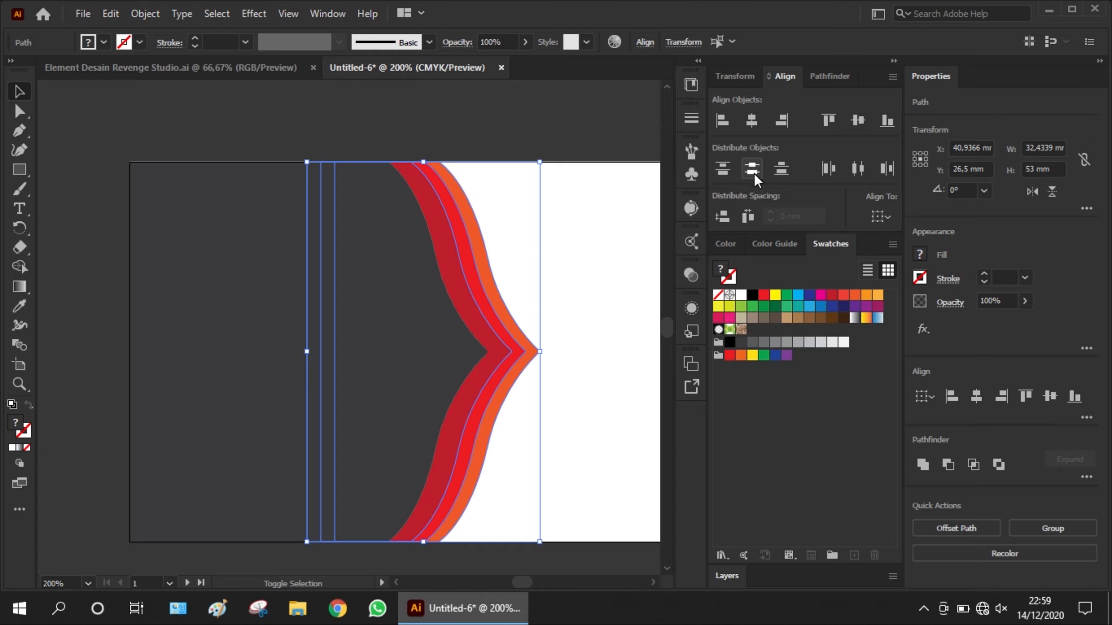
{"action": "left_click", "coordinate": [782, 169]}
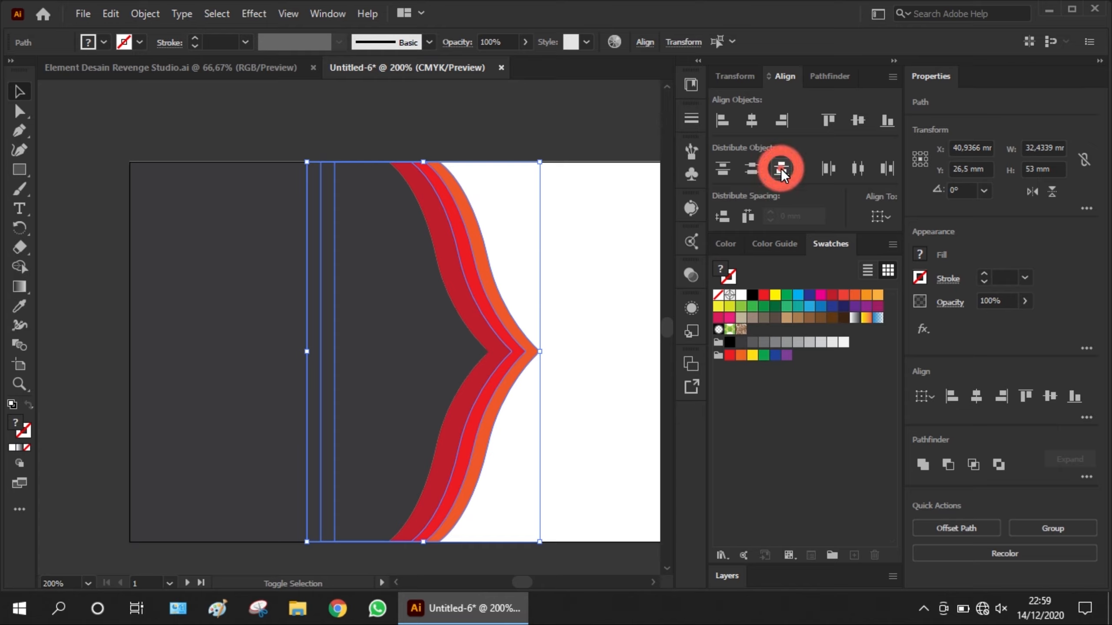
{"action": "left_click", "coordinate": [865, 169]}
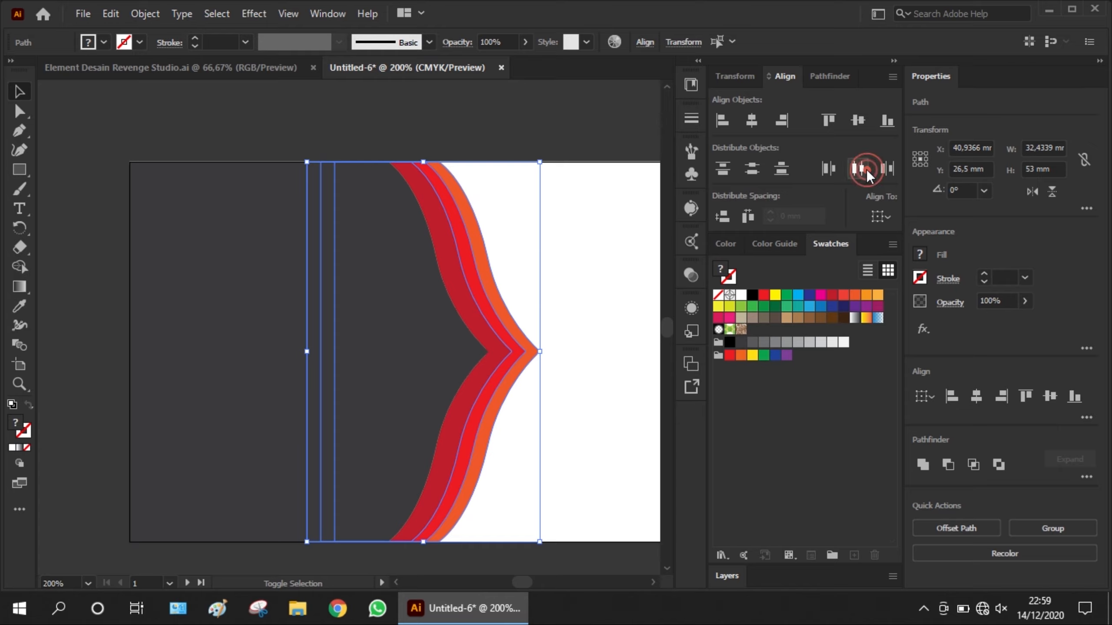
{"action": "left_click", "coordinate": [831, 168]}
{"action": "left_click", "coordinate": [566, 131]}
{"action": "scroll", "coordinate": [477, 228], "scroll_direction": "up", "scroll_amount": 2}
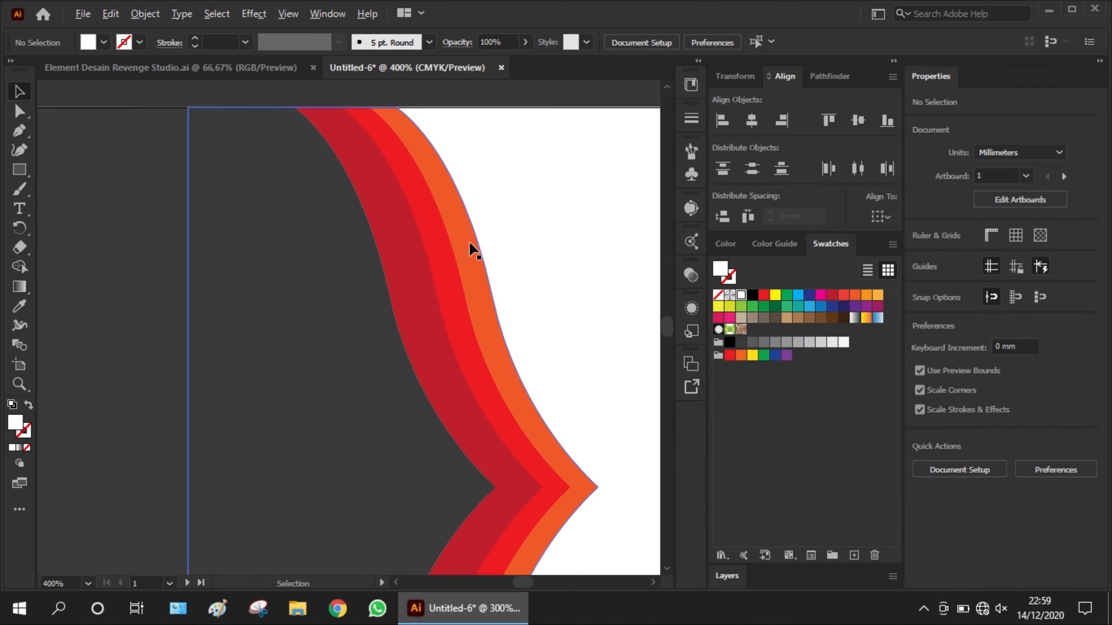
{"action": "scroll", "coordinate": [470, 273], "scroll_direction": "up", "scroll_amount": 1}
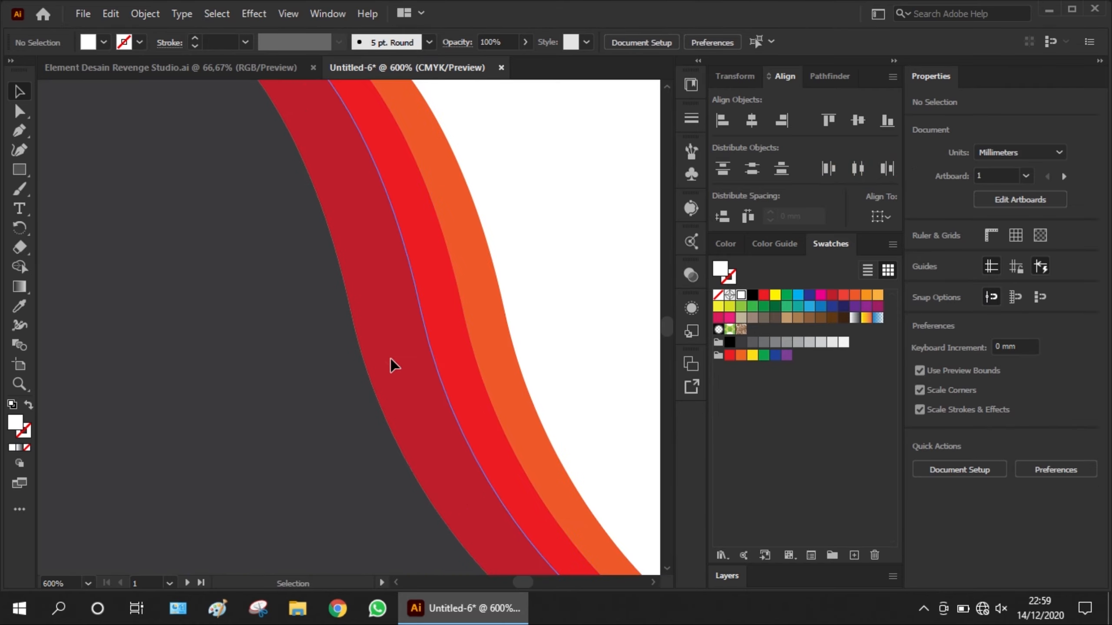
Step: Move the dark red and bright red bands slightly left to balance the widths of the three coloured bands
{"action": "left_click", "coordinate": [391, 344]}
{"action": "left_click_drag", "start_coordinate": [389, 338], "coordinate": [377, 338]}
{"action": "left_click_drag", "start_coordinate": [440, 314], "coordinate": [438, 313]}
{"action": "left_click", "coordinate": [435, 314], "text": "shift"}
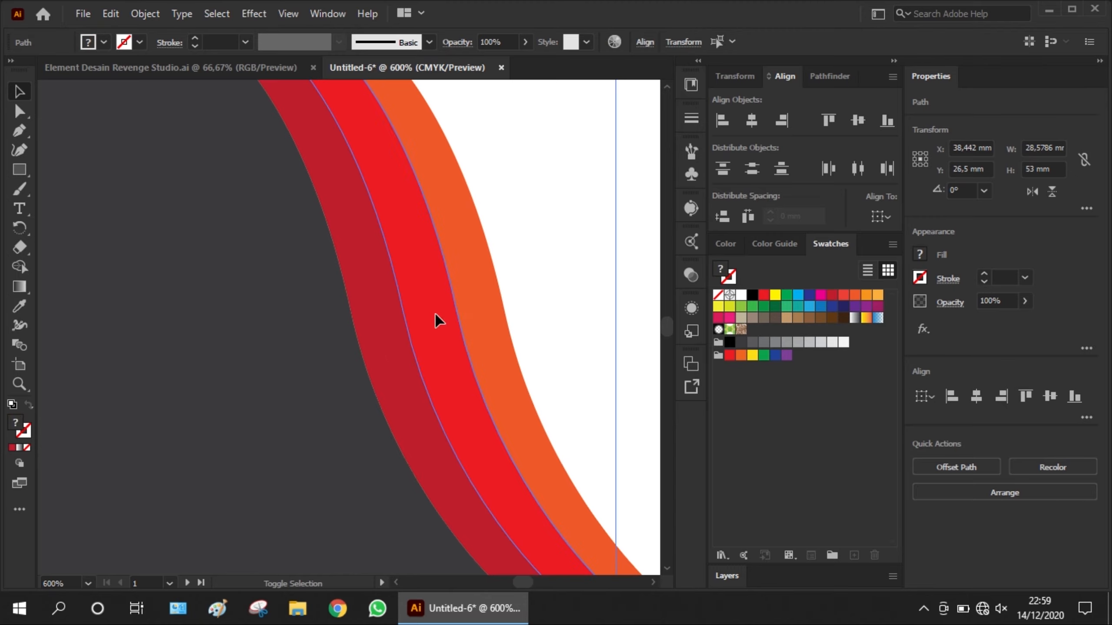
{"action": "left_click", "coordinate": [370, 323]}
{"action": "left_click", "coordinate": [491, 277]}
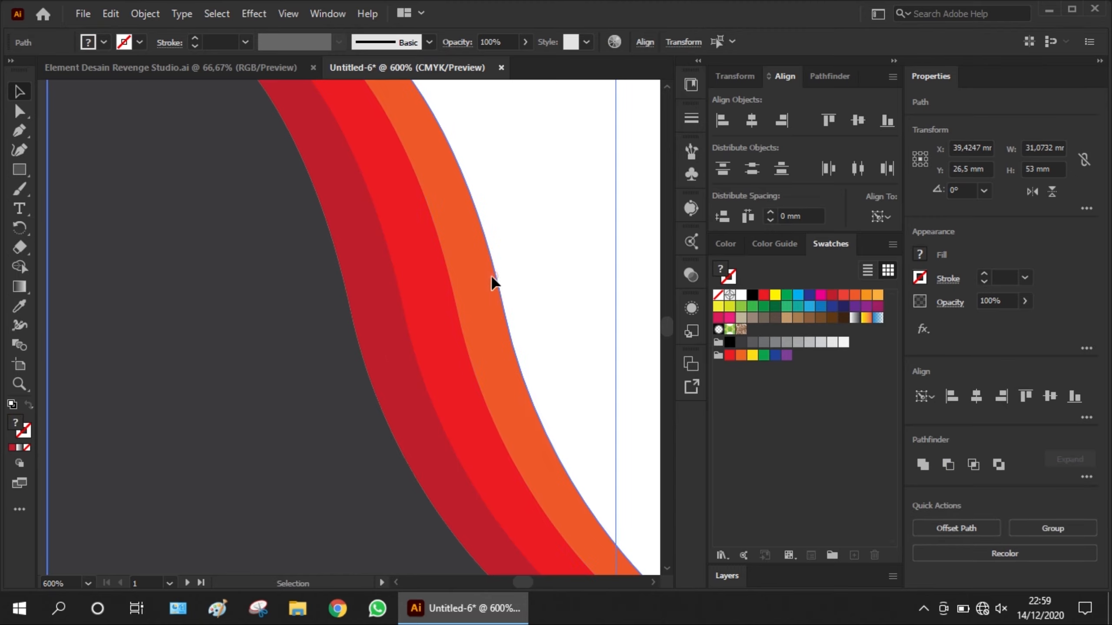
{"action": "left_click", "coordinate": [558, 276]}
{"action": "scroll", "coordinate": [342, 246], "scroll_direction": "down", "scroll_amount": 3}
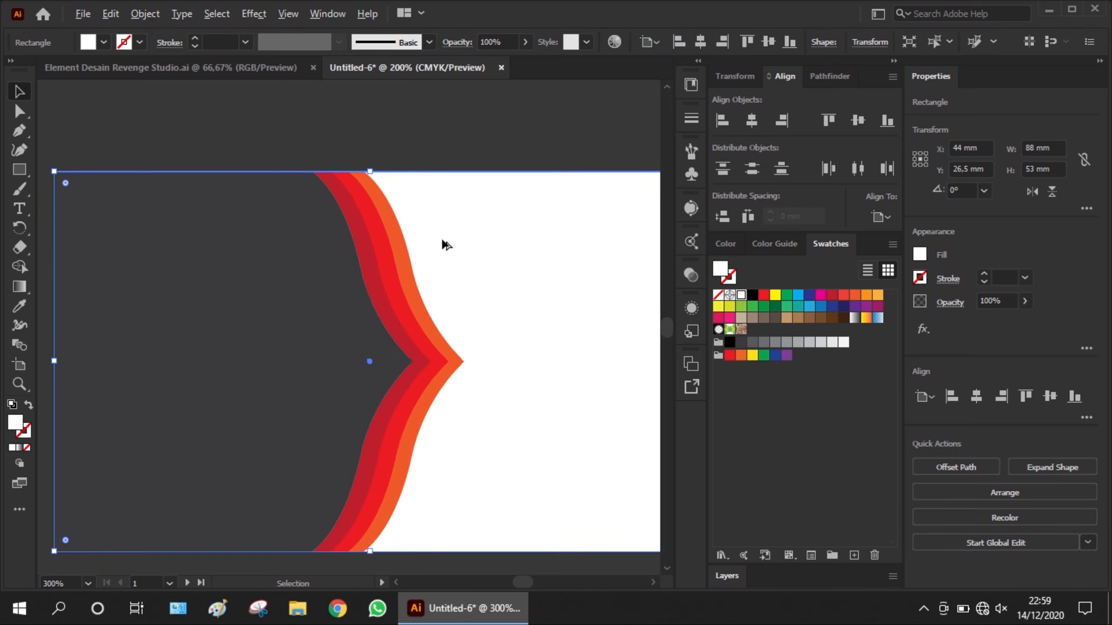
{"action": "left_click", "coordinate": [531, 125]}
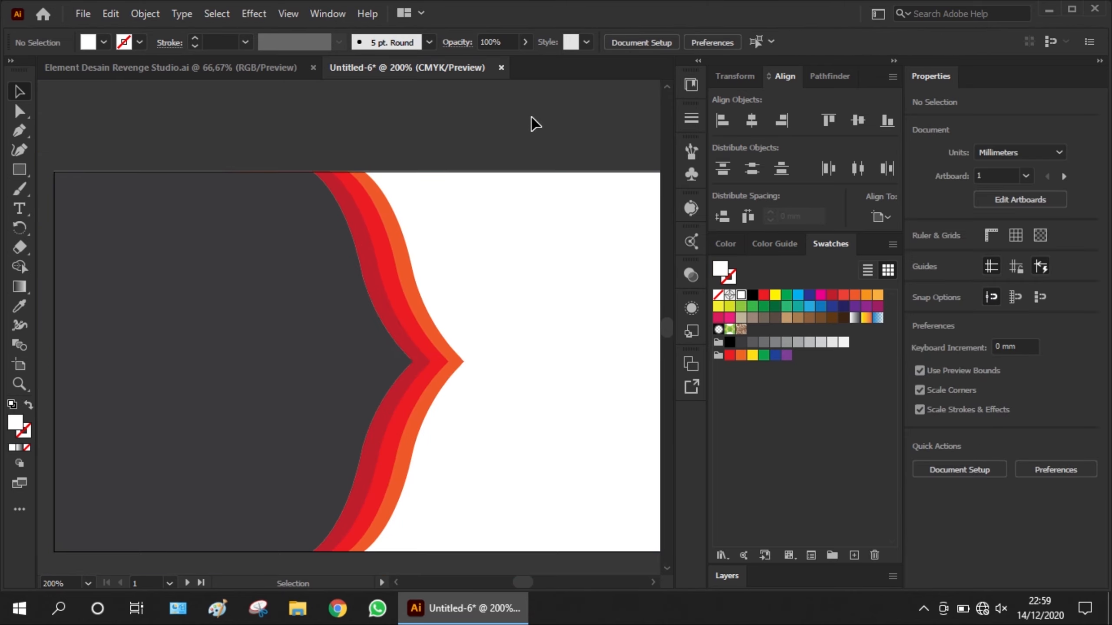
Step: Move the grey shape and the three coloured bands together about 9.6 mm to the right, leaving the white background in place
{"action": "scroll", "coordinate": [556, 189], "scroll_direction": "down", "scroll_amount": 1}
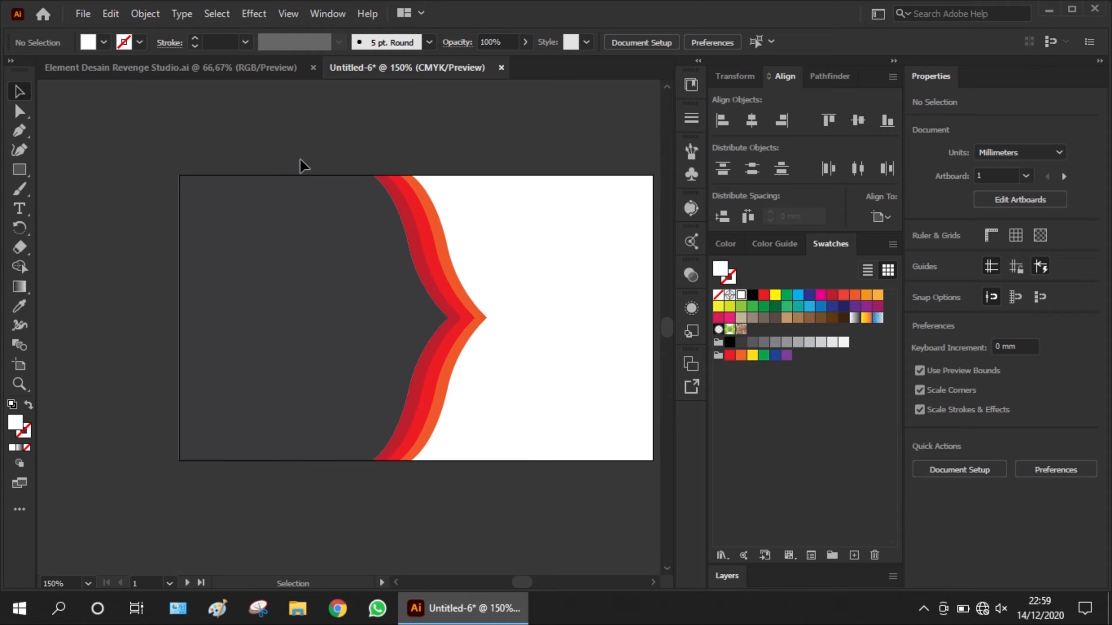
{"action": "left_click_drag", "start_coordinate": [280, 129], "coordinate": [601, 424]}
{"action": "left_click", "coordinate": [600, 419], "text": "shift"}
{"action": "left_click_drag", "start_coordinate": [353, 341], "coordinate": [426, 325]}
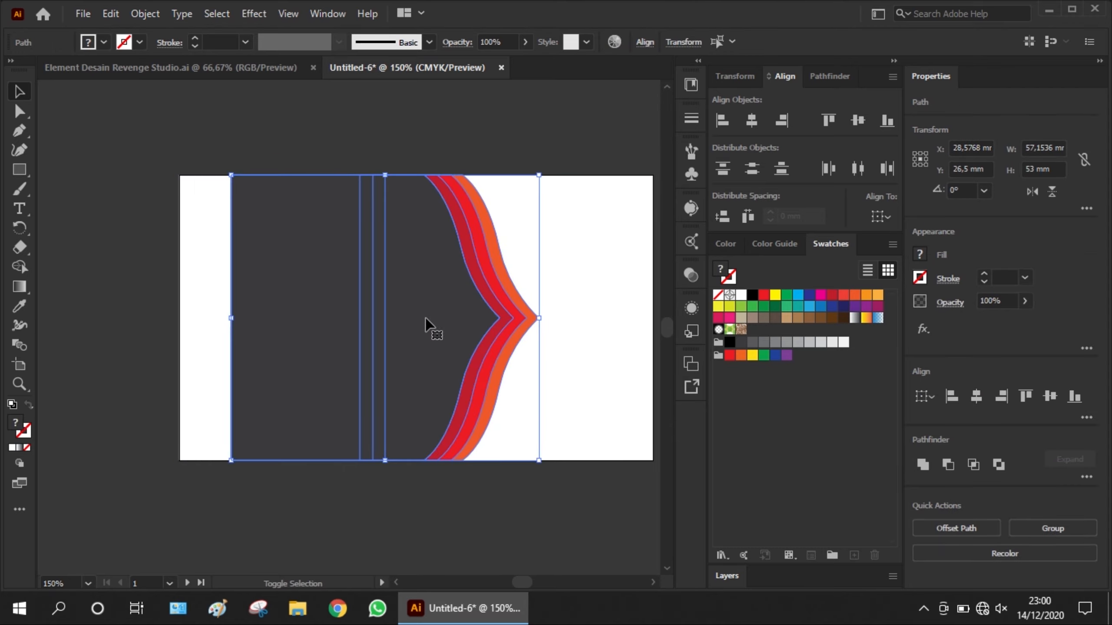
Step: Draw a full-height dark grey rectangle from the card's left edge overlapping the grey shape, and unite it with that shape
{"action": "left_click", "coordinate": [305, 273]}
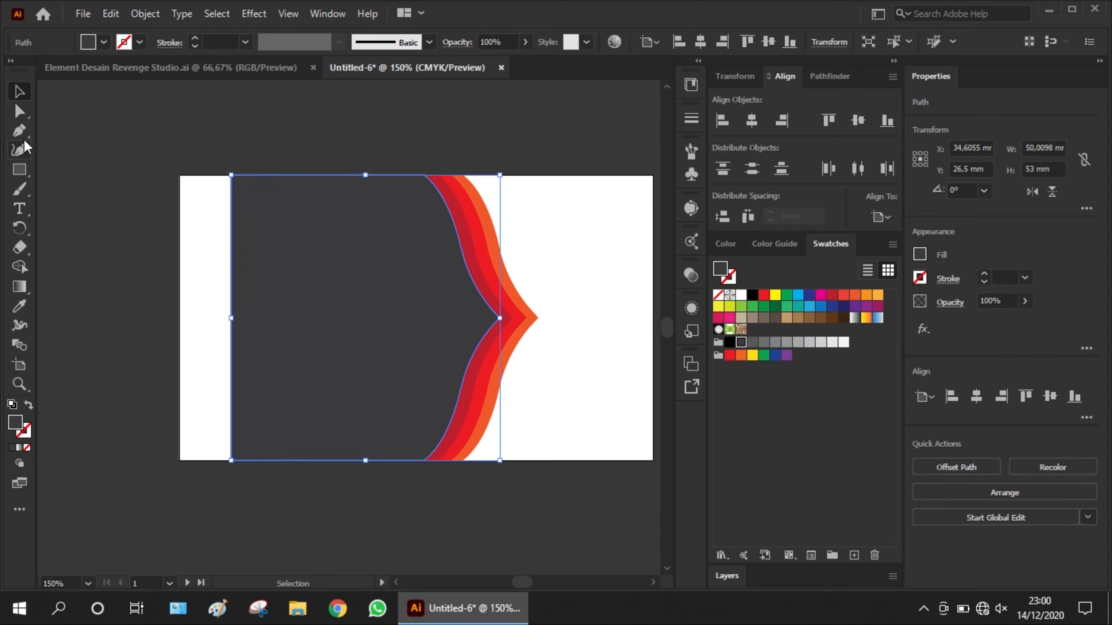
{"action": "left_click", "coordinate": [21, 167]}
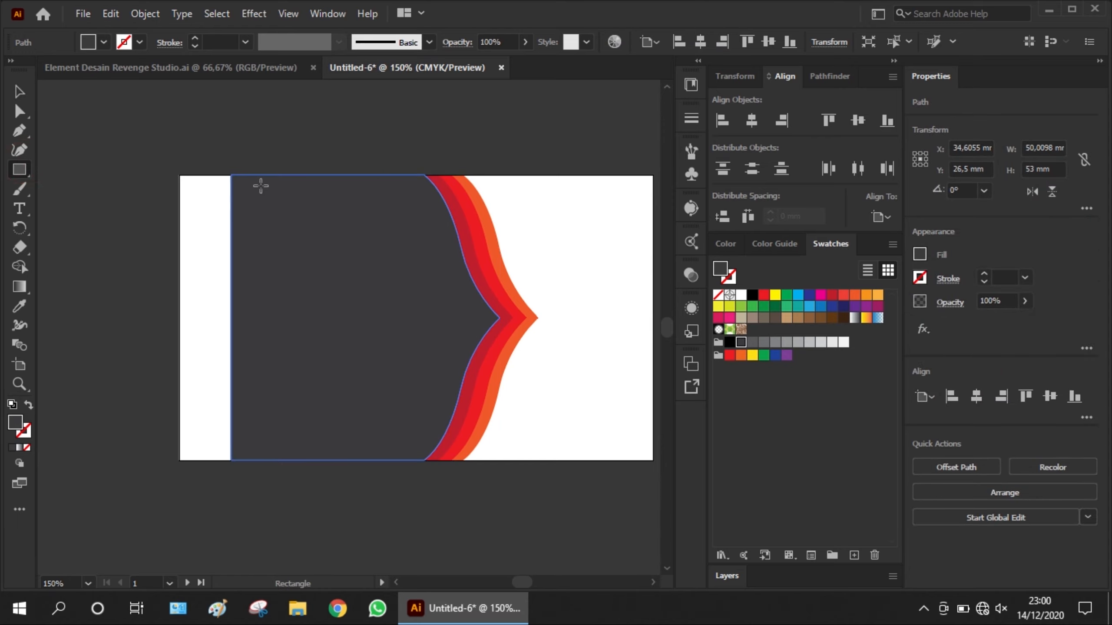
{"action": "mouse_move", "coordinate": [264, 175]}
{"action": "left_mouse_down"}
{"action": "mouse_move", "coordinate": [173, 323]}
{"action": "mouse_move", "coordinate": [179, 460]}
{"action": "left_mouse_up"}
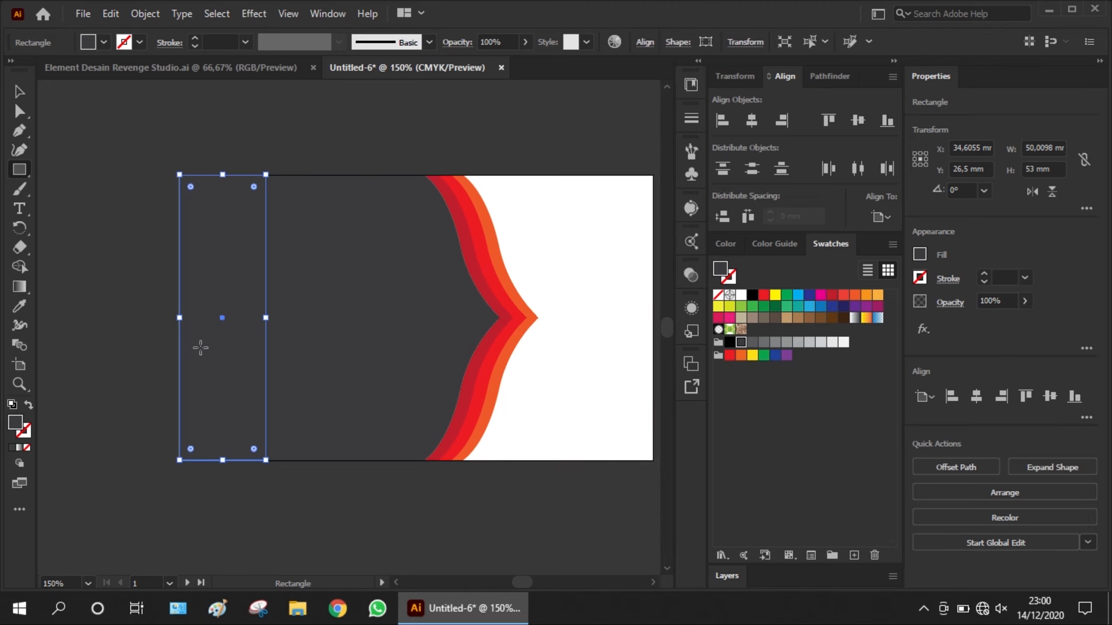
{"action": "key", "text": "v"}
{"action": "left_click", "coordinate": [333, 218], "text": "shift"}
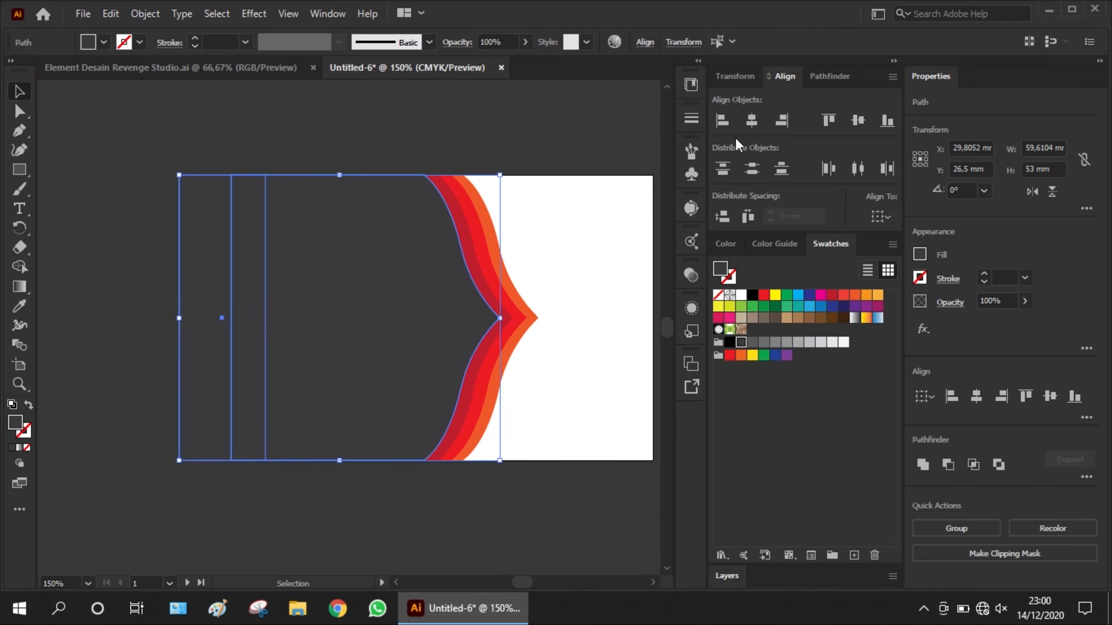
{"action": "left_click", "coordinate": [825, 77]}
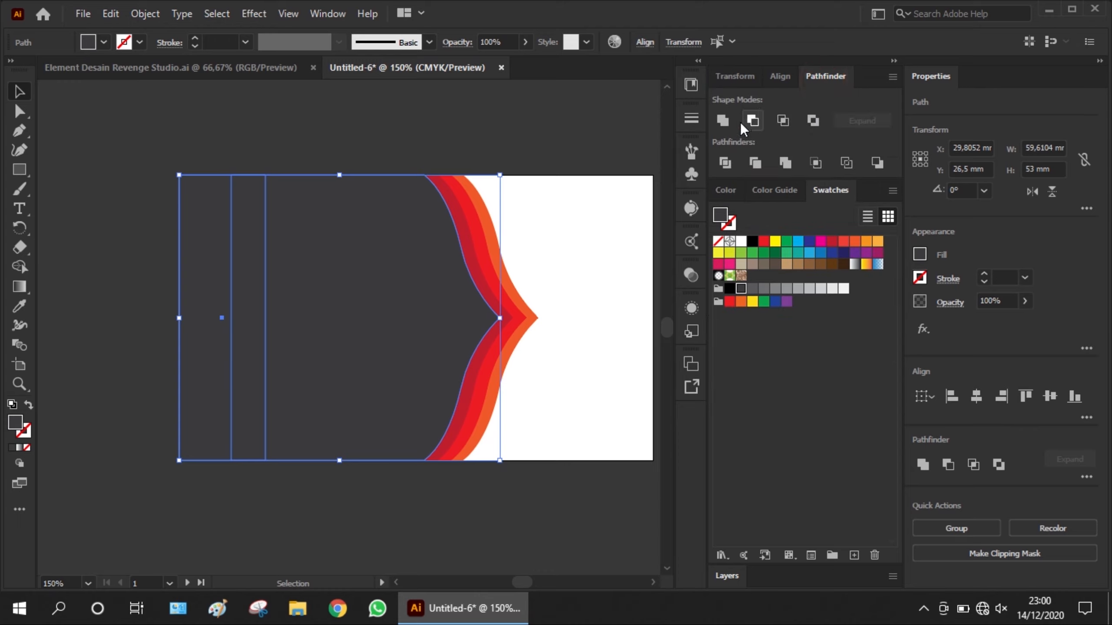
{"action": "left_click", "coordinate": [722, 121]}
{"action": "left_click", "coordinate": [472, 110]}
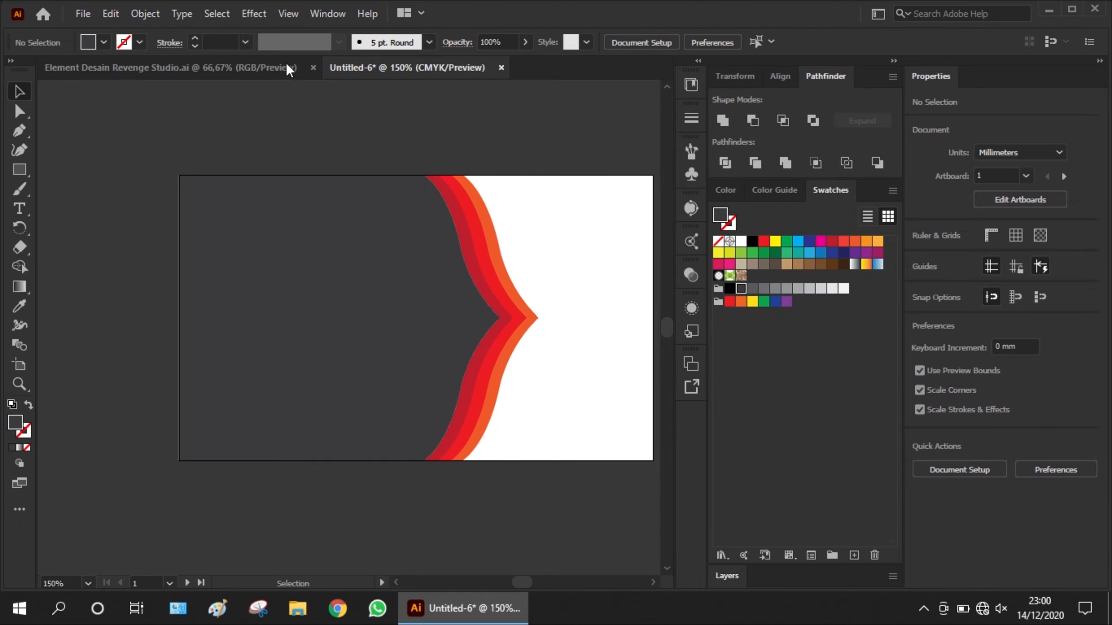
Step: Bring the stacked Revenge Studio logo with its tagline from Element Desain Revenge Studio.ai onto the grey area of the card
{"action": "left_click", "coordinate": [175, 66]}
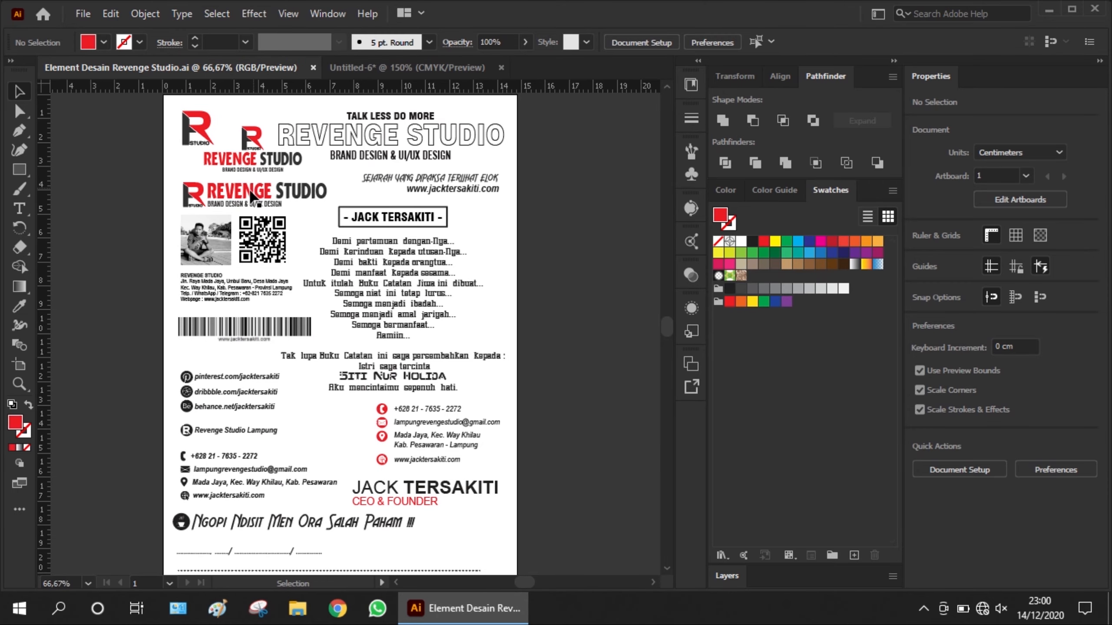
{"action": "left_click", "coordinate": [255, 157]}
{"action": "left_click_drag", "start_coordinate": [332, 103], "coordinate": [341, 300]}
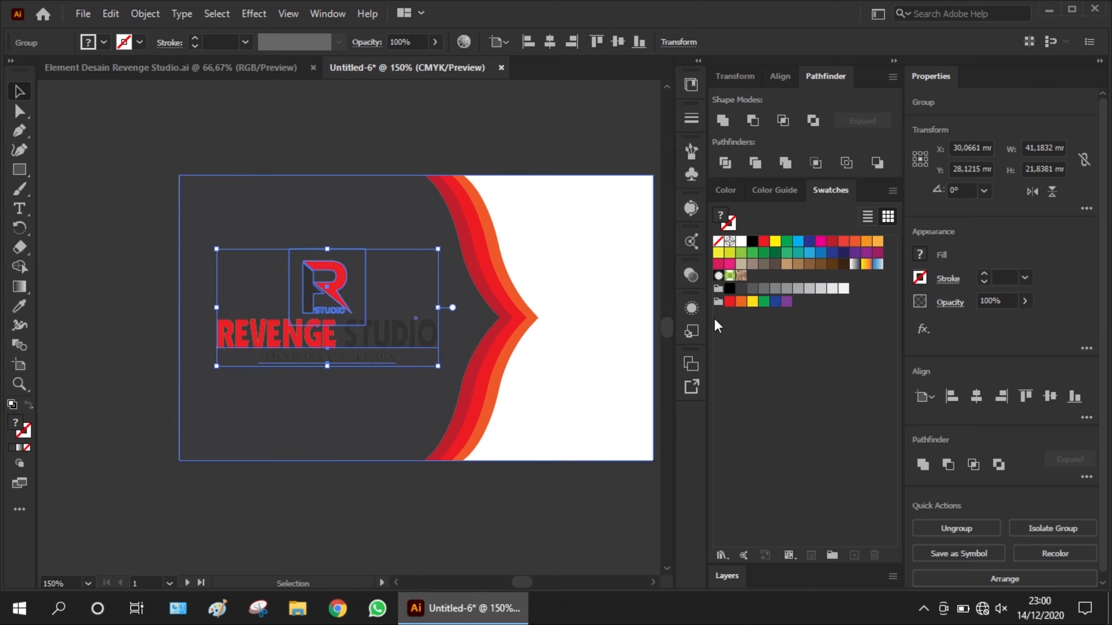
Step: Centre the logo horizontally and vertically on the artboard, and shift it left onto the grey shape at about X 27.8 mm
{"action": "left_click", "coordinate": [976, 396]}
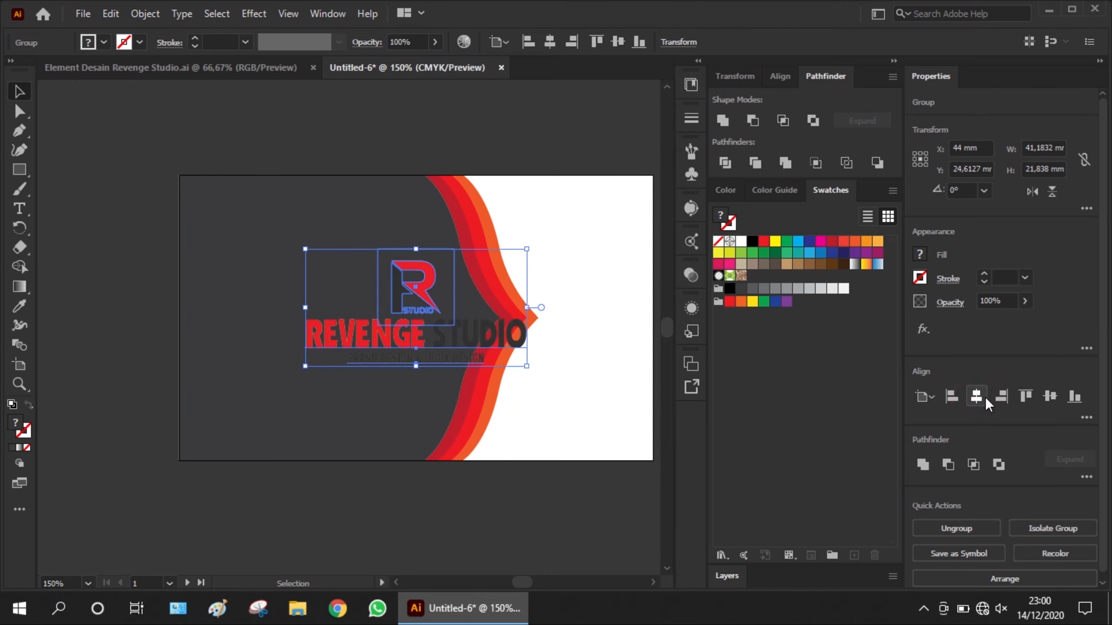
{"action": "left_click", "coordinate": [1047, 396]}
{"action": "left_click_drag", "start_coordinate": [424, 353], "coordinate": [334, 348]}
Step: Ungroup the Revenge Studio logo into its icon, name text and tagline
{"action": "scroll", "coordinate": [298, 324], "scroll_direction": "up", "scroll_amount": 2}
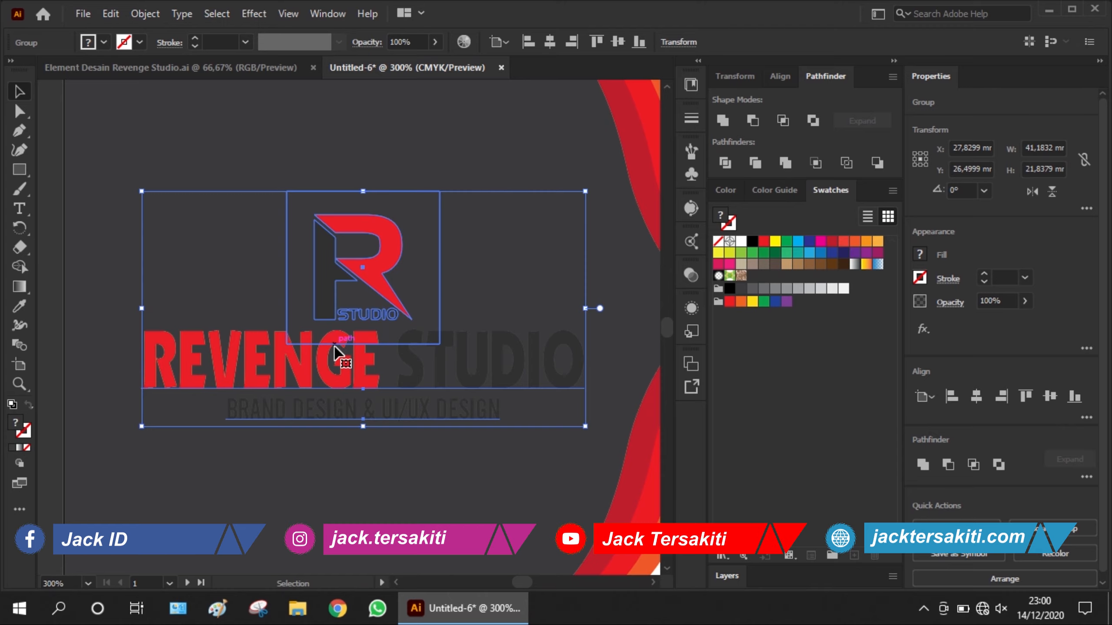
{"action": "right_click", "coordinate": [336, 351]}
{"action": "left_click", "coordinate": [435, 203]}
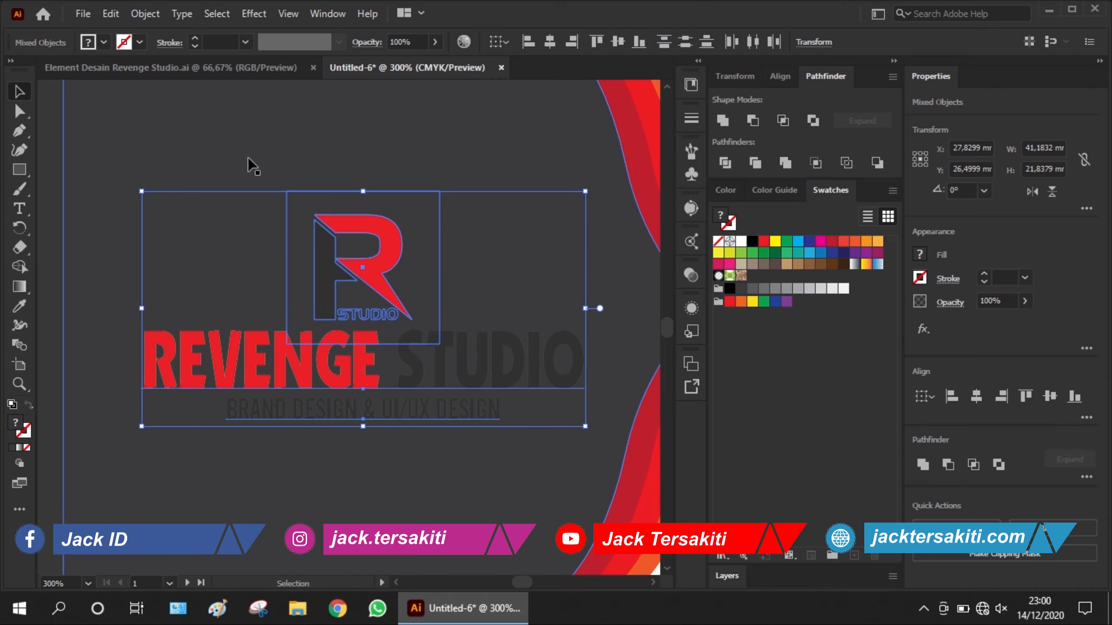
{"action": "left_click", "coordinate": [251, 141]}
Step: Fill only the word STUDIO in the REVENGE STUDIO text with white
{"action": "left_click", "coordinate": [418, 380]}
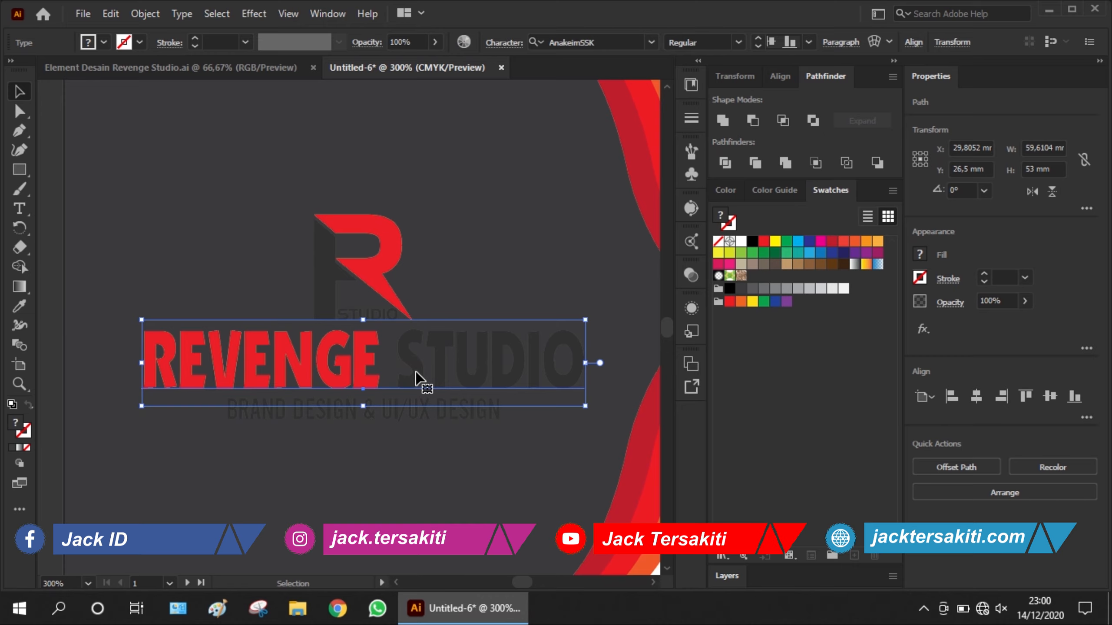
{"action": "double_click", "coordinate": [416, 377]}
{"action": "left_click_drag", "start_coordinate": [397, 367], "coordinate": [582, 368]}
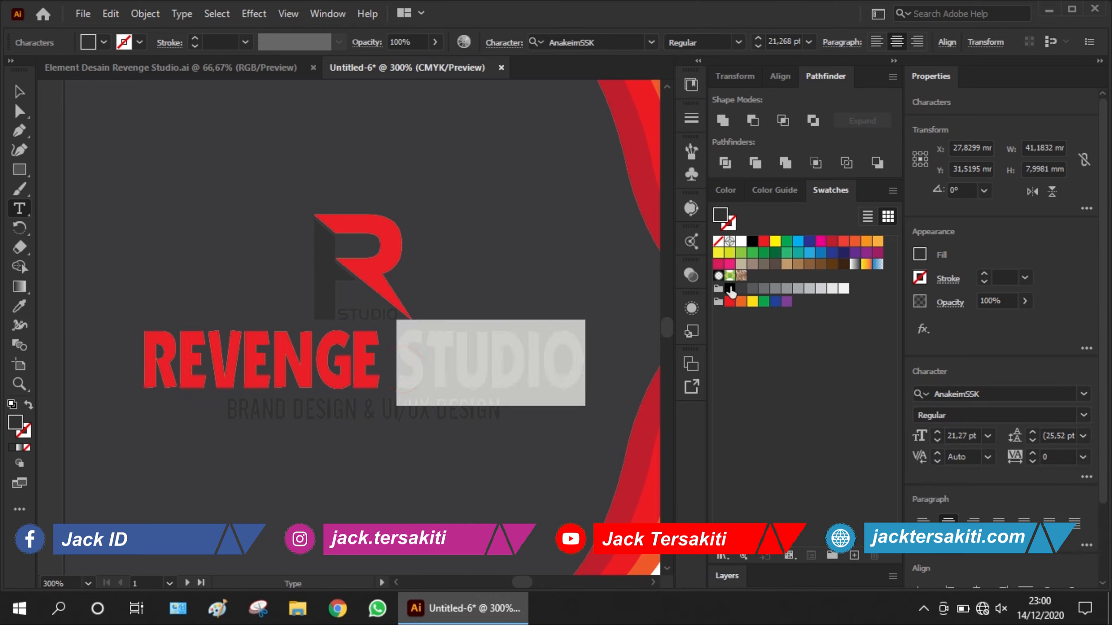
{"action": "left_click", "coordinate": [742, 253]}
{"action": "left_click", "coordinate": [740, 241]}
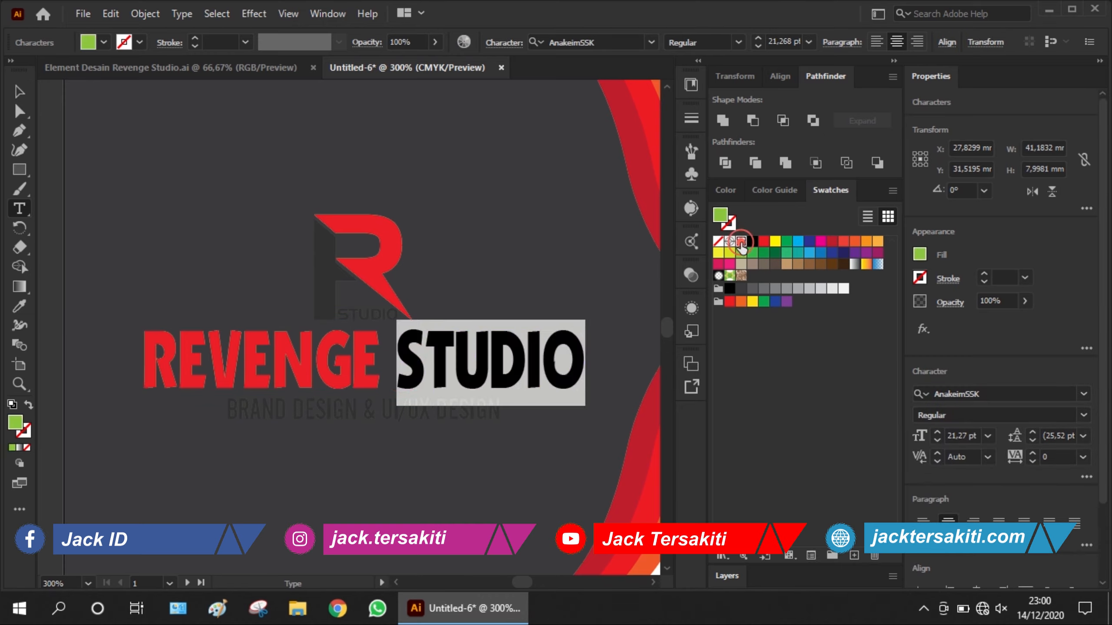
Step: Fill the whole BRAND DESIGN & UI/UX DESIGN tagline with white
{"action": "left_click", "coordinate": [385, 412]}
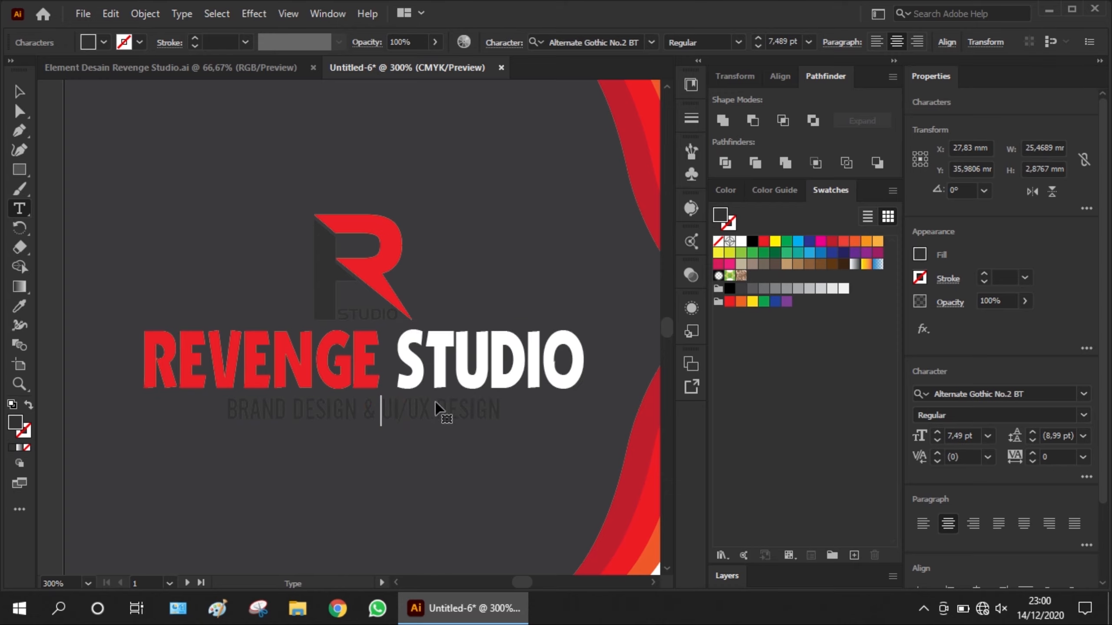
{"action": "key", "text": "ctrl+a"}
{"action": "left_click", "coordinate": [739, 242]}
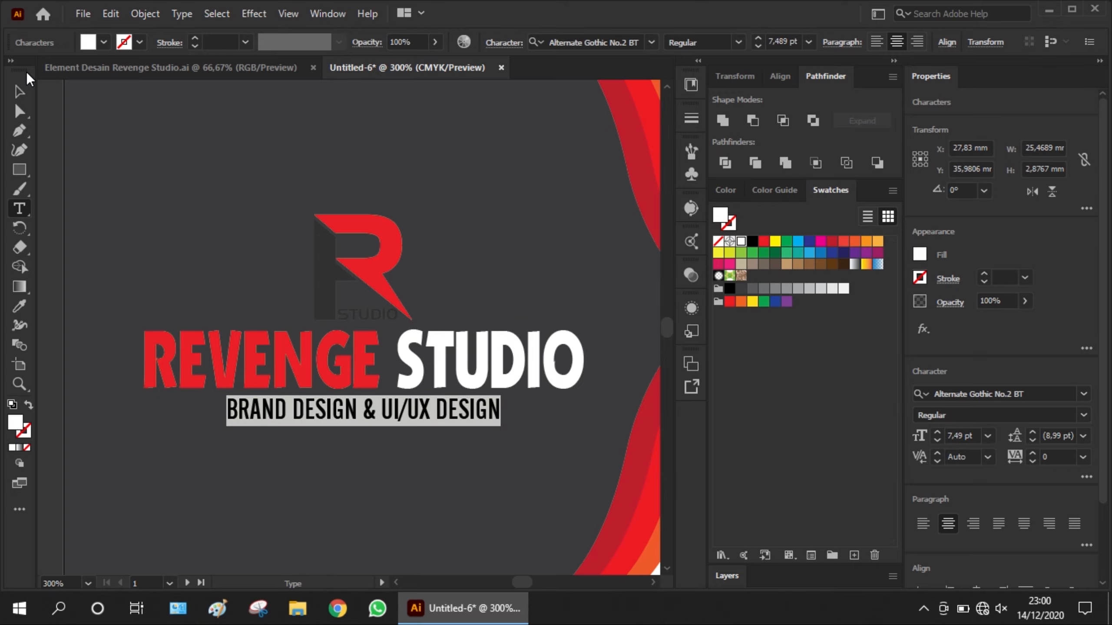
{"action": "key", "text": "Escape"}
{"action": "left_click", "coordinate": [182, 141]}
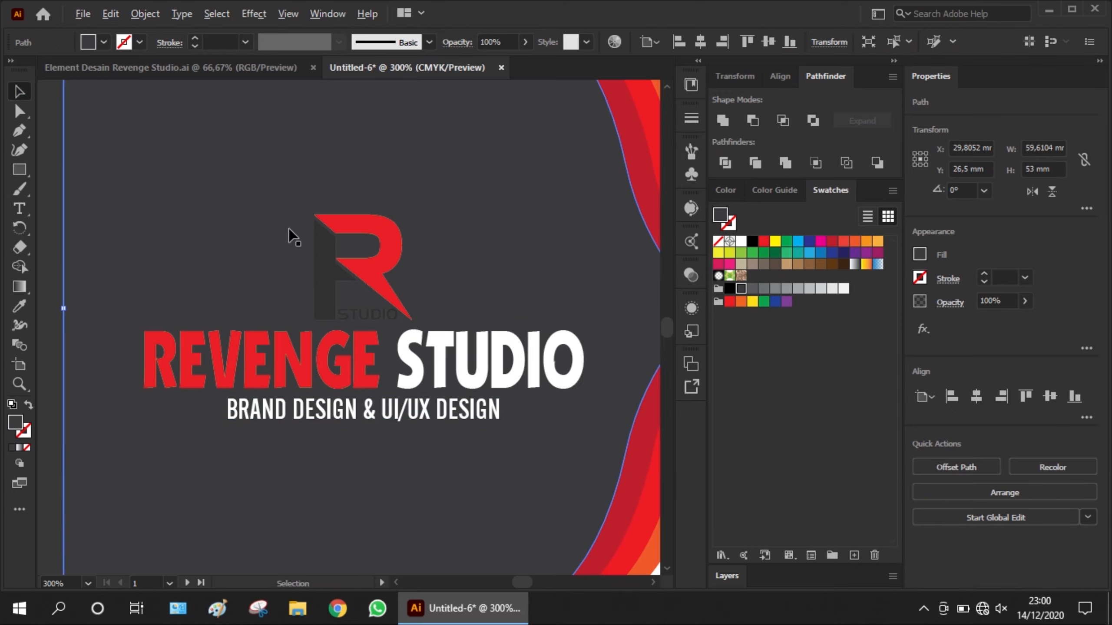
Step: Isolate the R icon's group and ungroup the artwork inside it
{"action": "scroll", "coordinate": [359, 262], "scroll_direction": "up", "scroll_amount": 2}
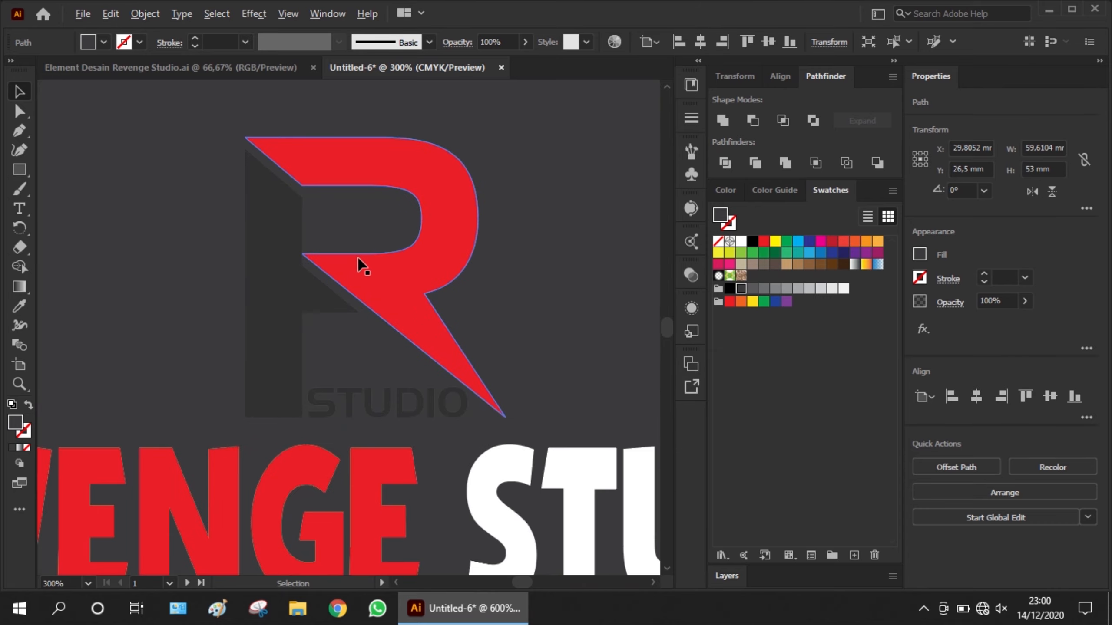
{"action": "left_click", "coordinate": [345, 166]}
{"action": "right_click", "coordinate": [345, 166]}
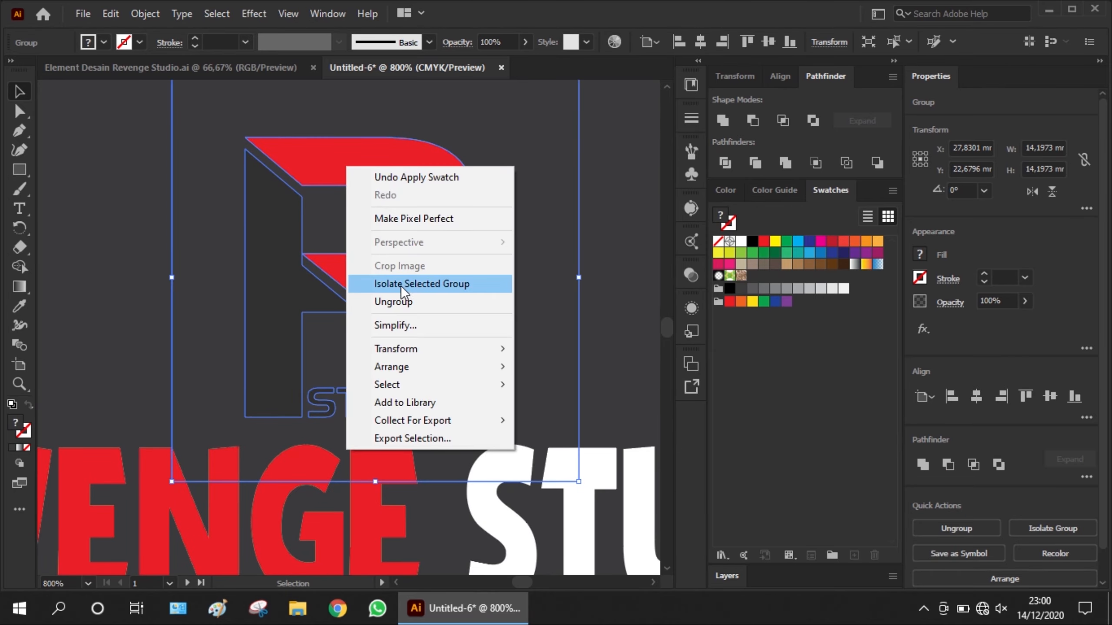
{"action": "double_click", "coordinate": [272, 289]}
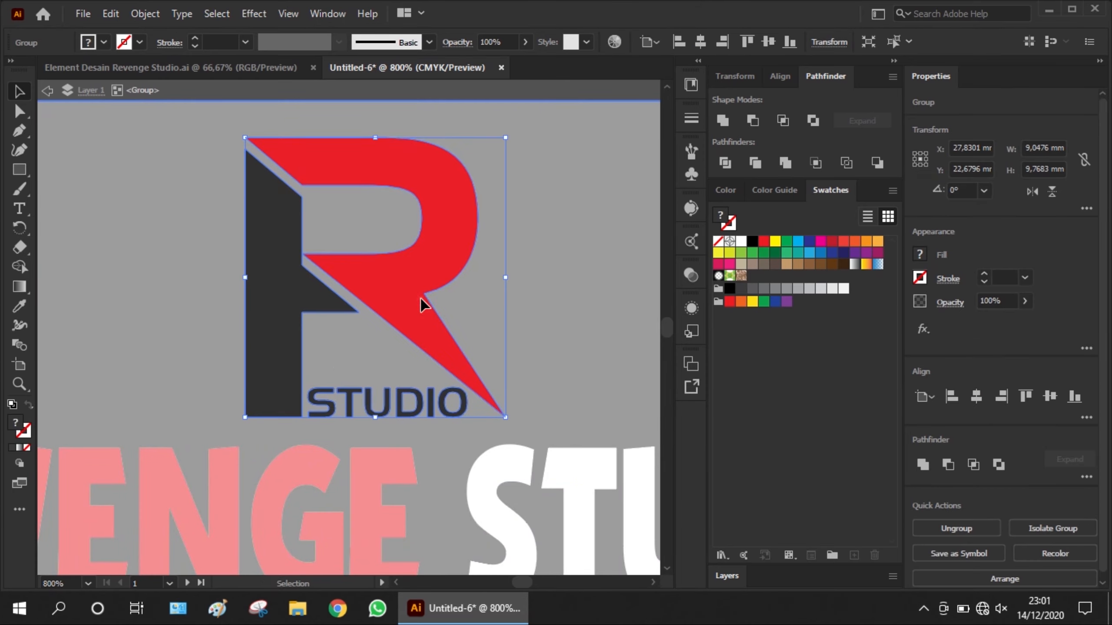
{"action": "right_click", "coordinate": [404, 275]}
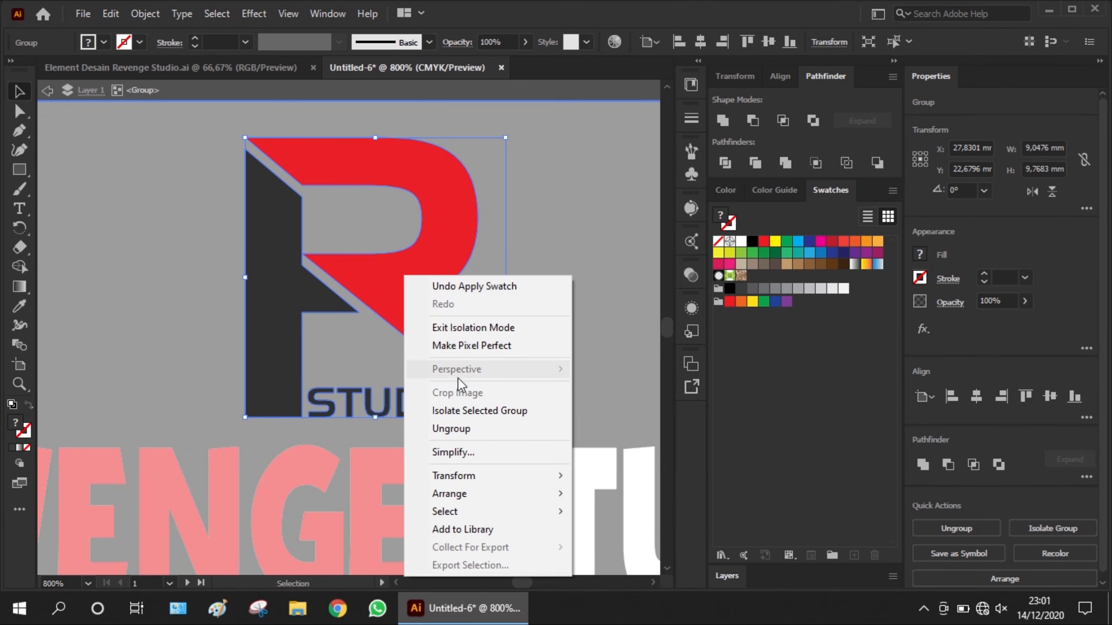
{"action": "left_click", "coordinate": [458, 423]}
{"action": "left_click", "coordinate": [590, 321]}
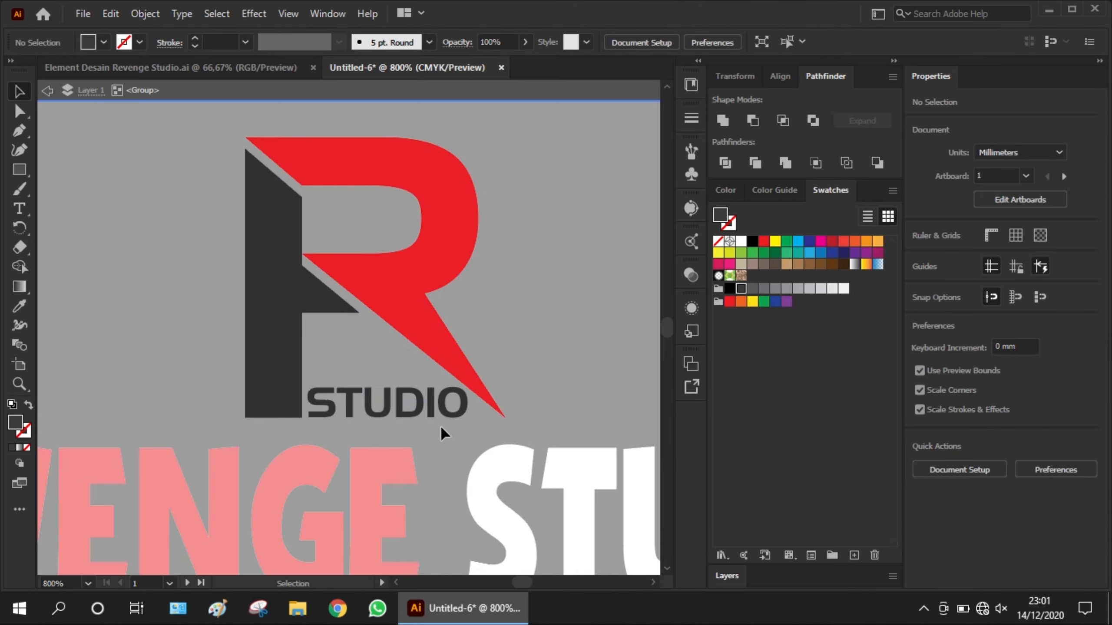
Step: Fill the icon's dark stem and small STUDIO lettering with white, keeping the red R part unselected, and exit isolation mode
{"action": "key", "text": "ctrl+a"}
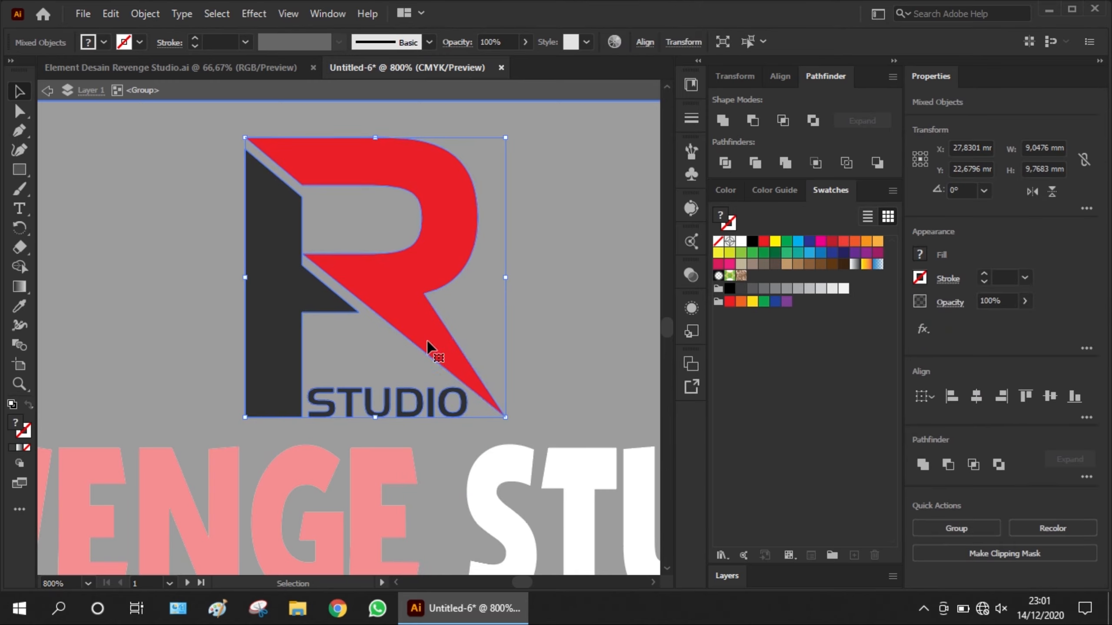
{"action": "left_click", "coordinate": [457, 230], "text": "shift"}
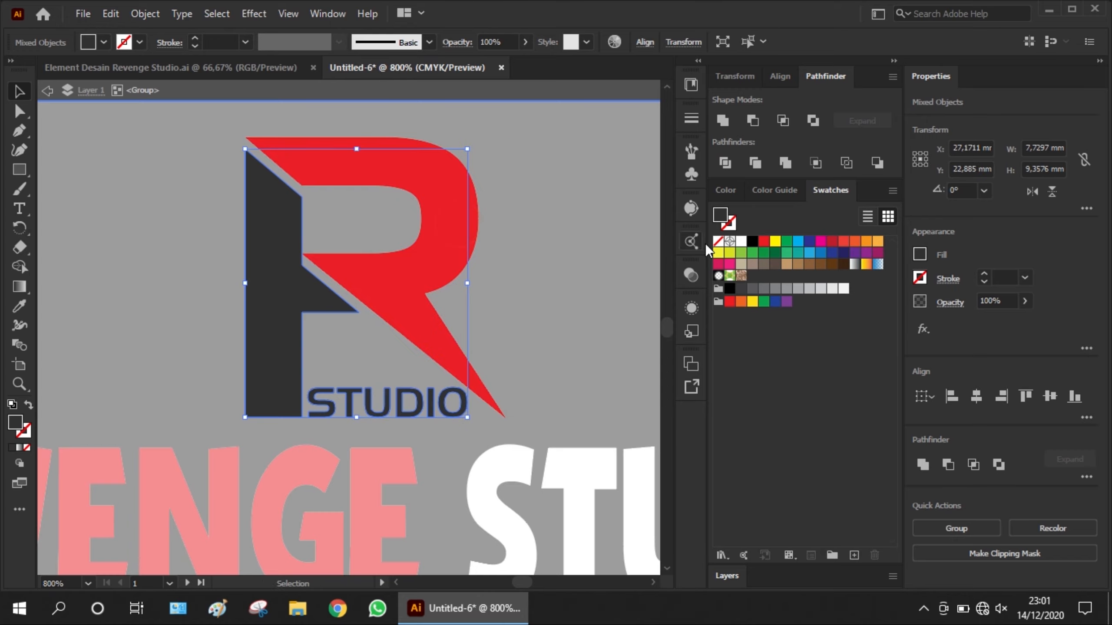
{"action": "left_click", "coordinate": [742, 242]}
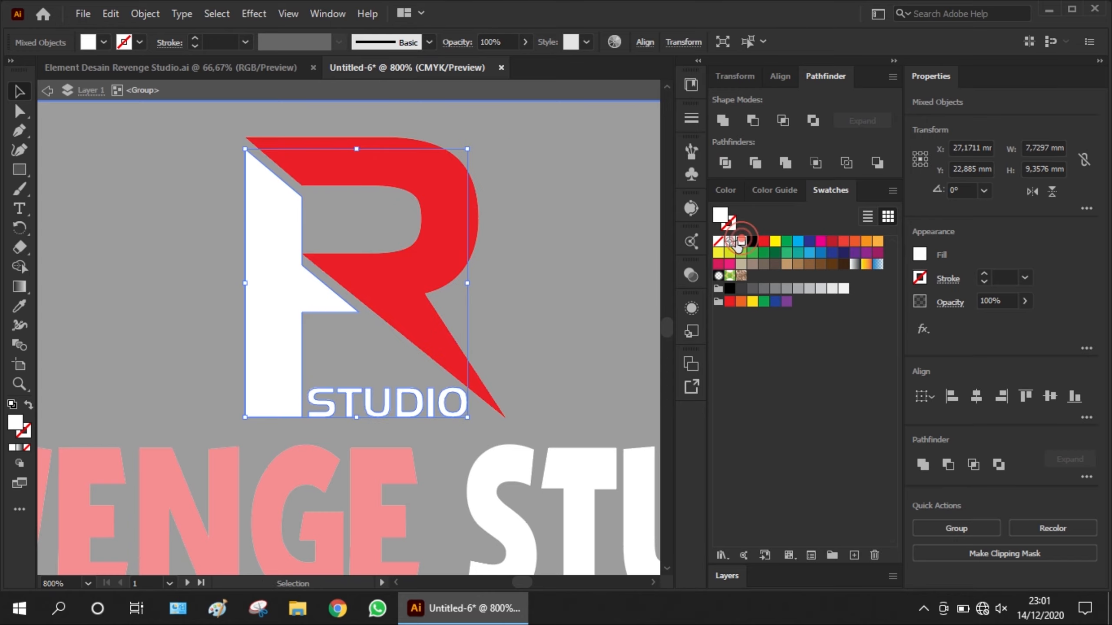
{"action": "left_click", "coordinate": [48, 91]}
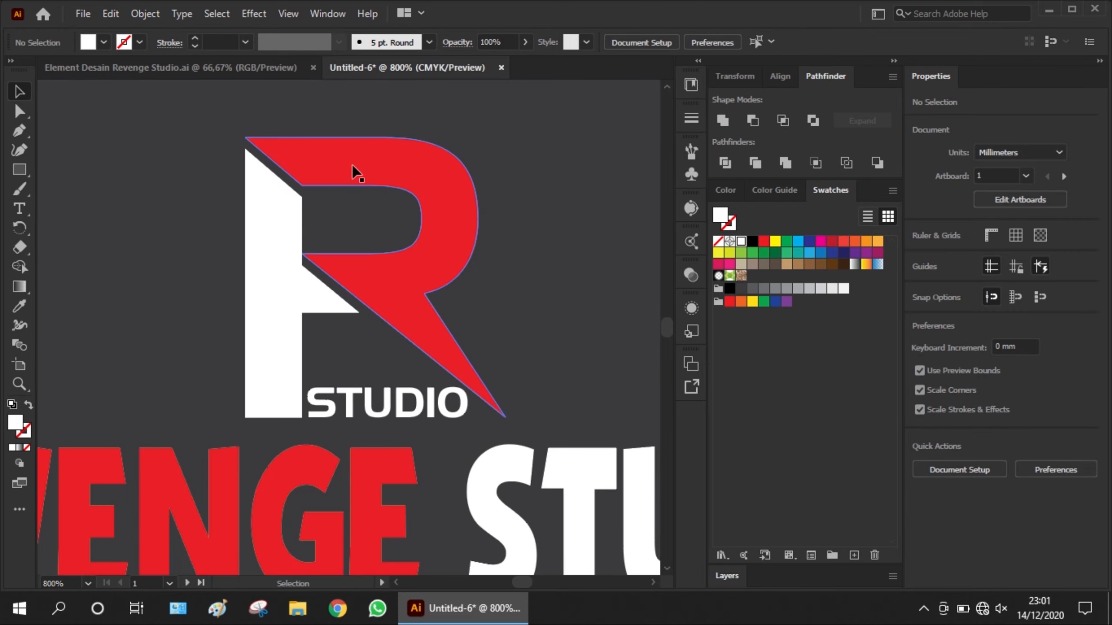
{"action": "scroll", "coordinate": [357, 174], "scroll_direction": "down", "scroll_amount": 6}
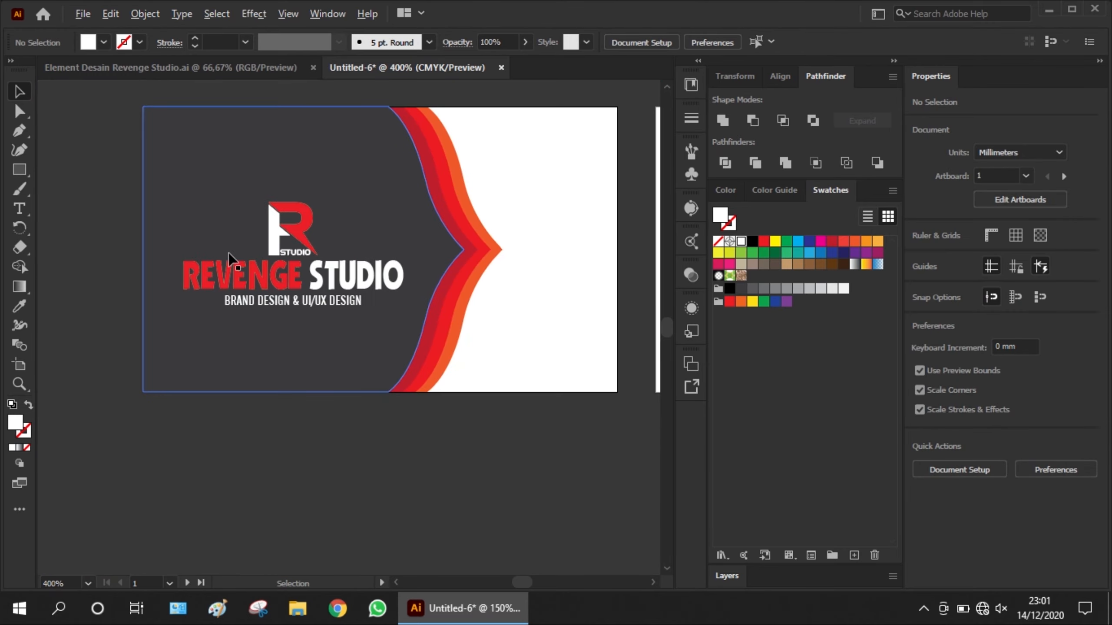
{"action": "scroll", "coordinate": [238, 462], "scroll_direction": "down", "scroll_amount": 1}
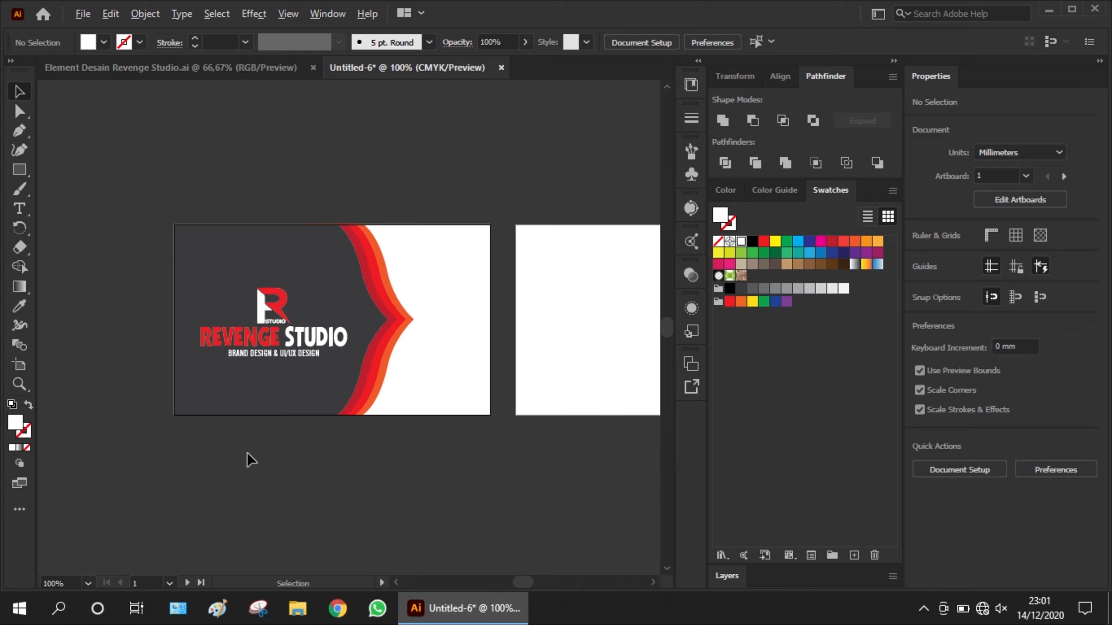
{"action": "scroll", "coordinate": [116, 305], "scroll_direction": "down", "scroll_amount": 1}
{"action": "scroll", "coordinate": [407, 371], "scroll_direction": "up", "scroll_amount": 1}
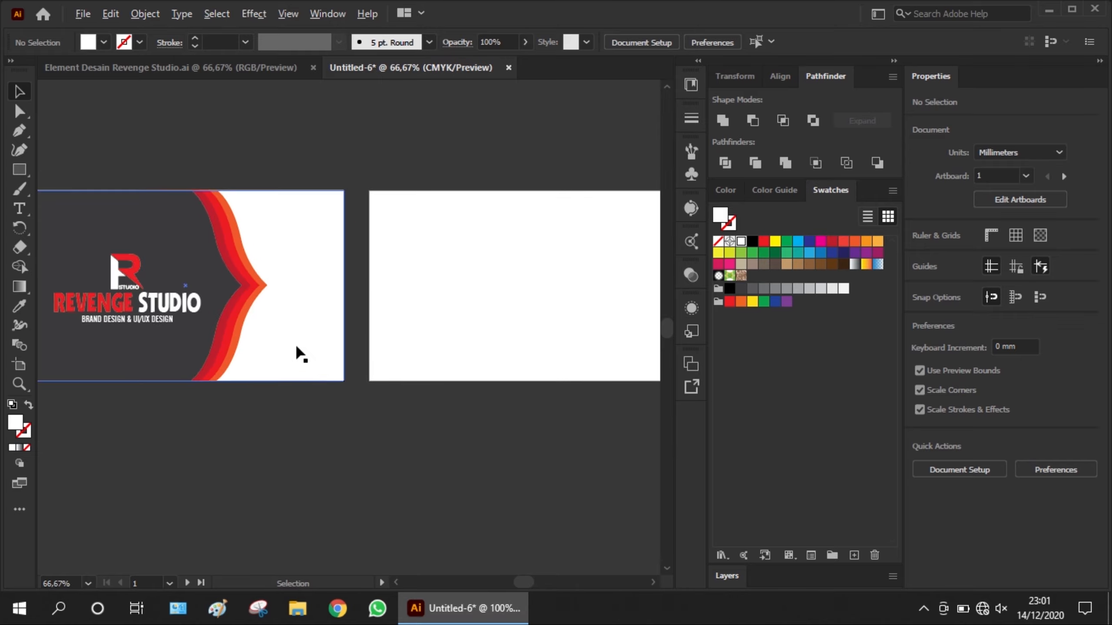
Step: Try to paste a copy of the dark grey shape, bands and white background onto the second artboard, and undo it
{"action": "left_click", "coordinate": [414, 234]}
{"action": "left_click", "coordinate": [294, 248]}
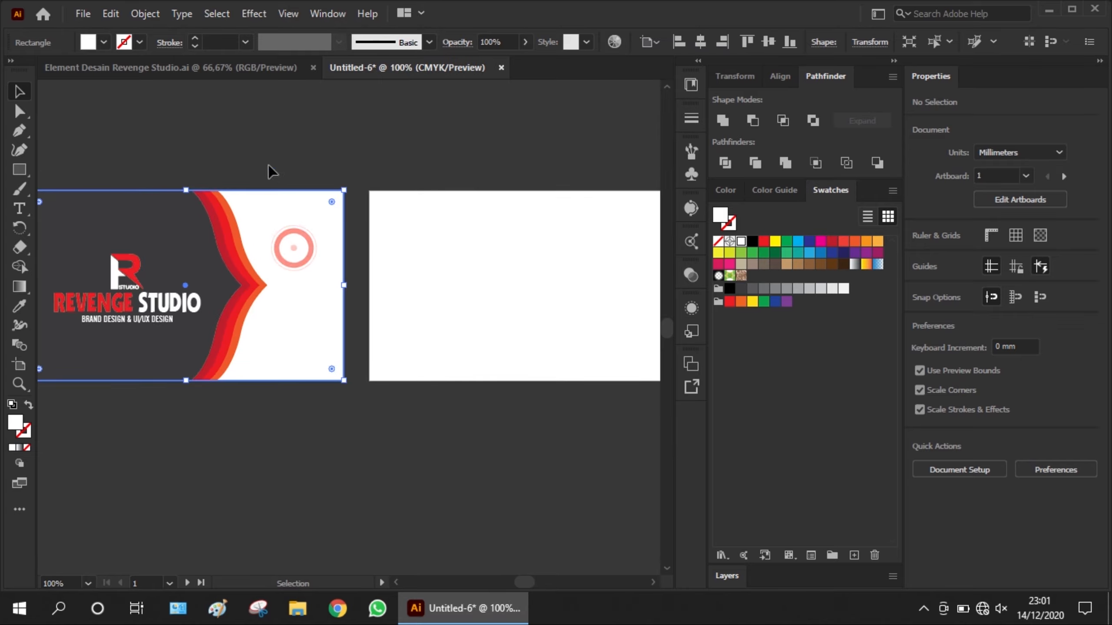
{"action": "left_click_drag", "start_coordinate": [309, 159], "coordinate": [215, 432]}
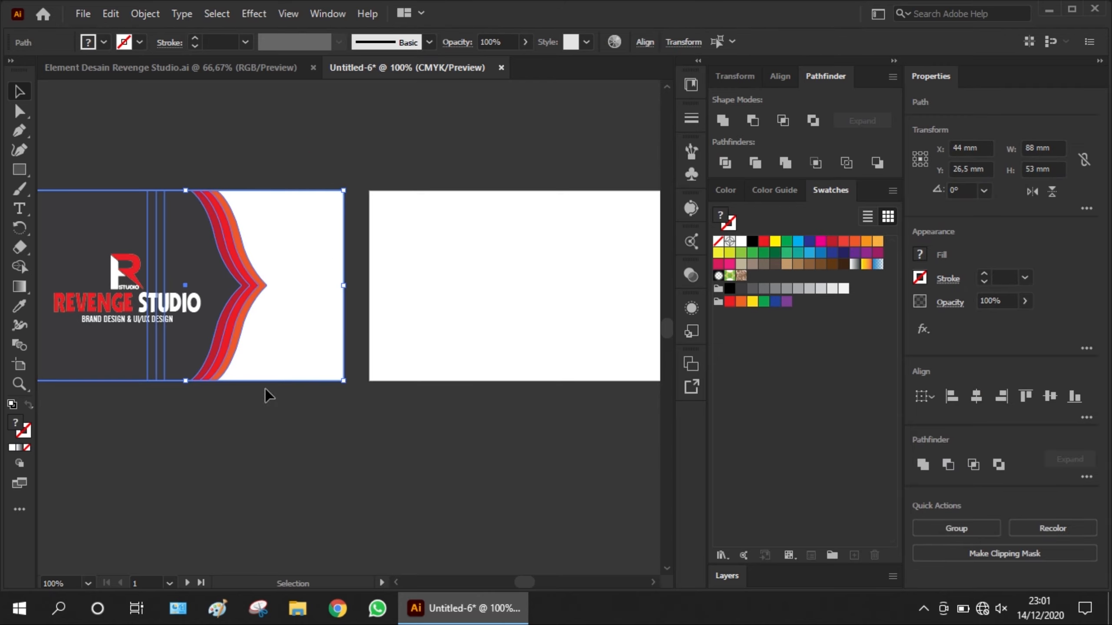
{"action": "key", "text": "a"}
{"action": "left_click", "coordinate": [420, 312]}
{"action": "key", "text": "v"}
{"action": "key", "text": "ctrl+v"}
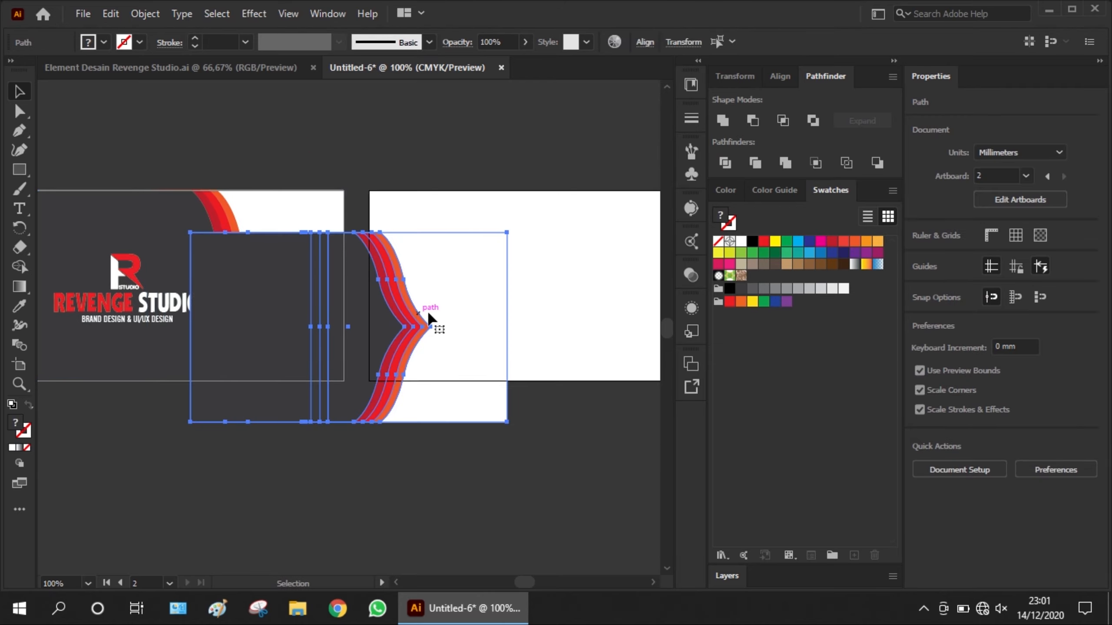
{"action": "key", "text": "ctrl+z"}
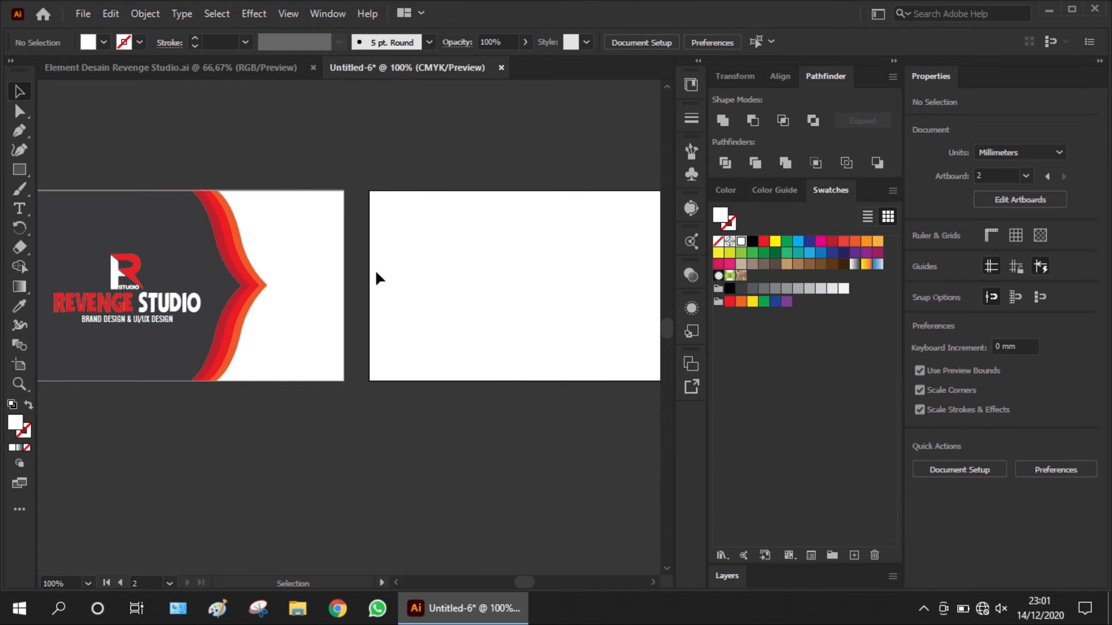
Step: Try to copy the first card's shape, bands and background without the logo in place onto the second artboard, and delete the pasted copy
{"action": "left_click_drag", "start_coordinate": [210, 172], "coordinate": [323, 390]}
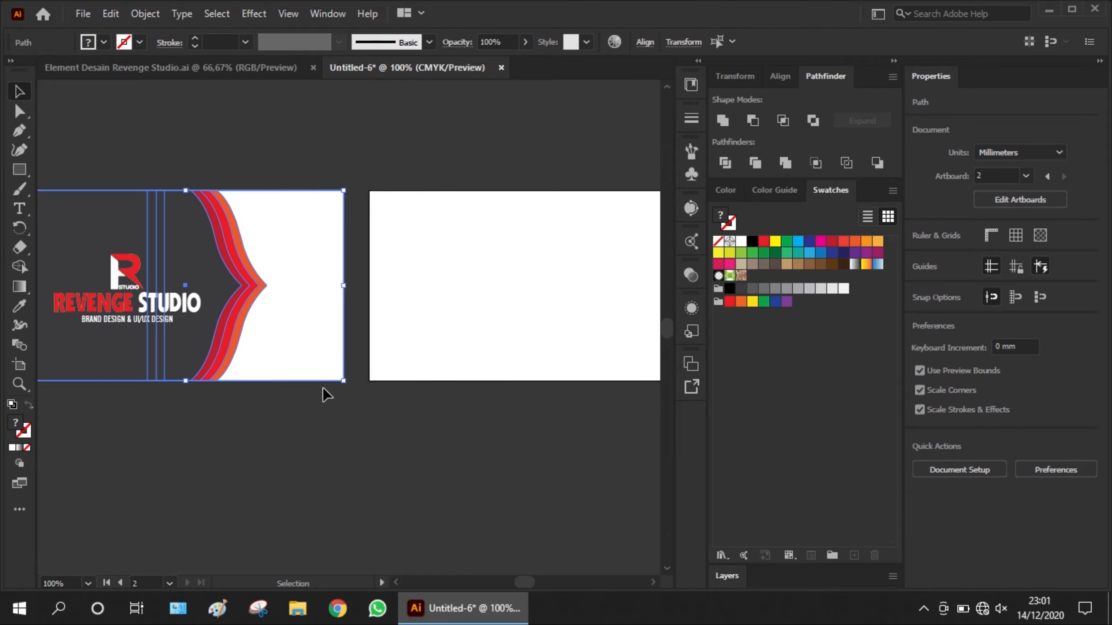
{"action": "left_click", "coordinate": [113, 11]}
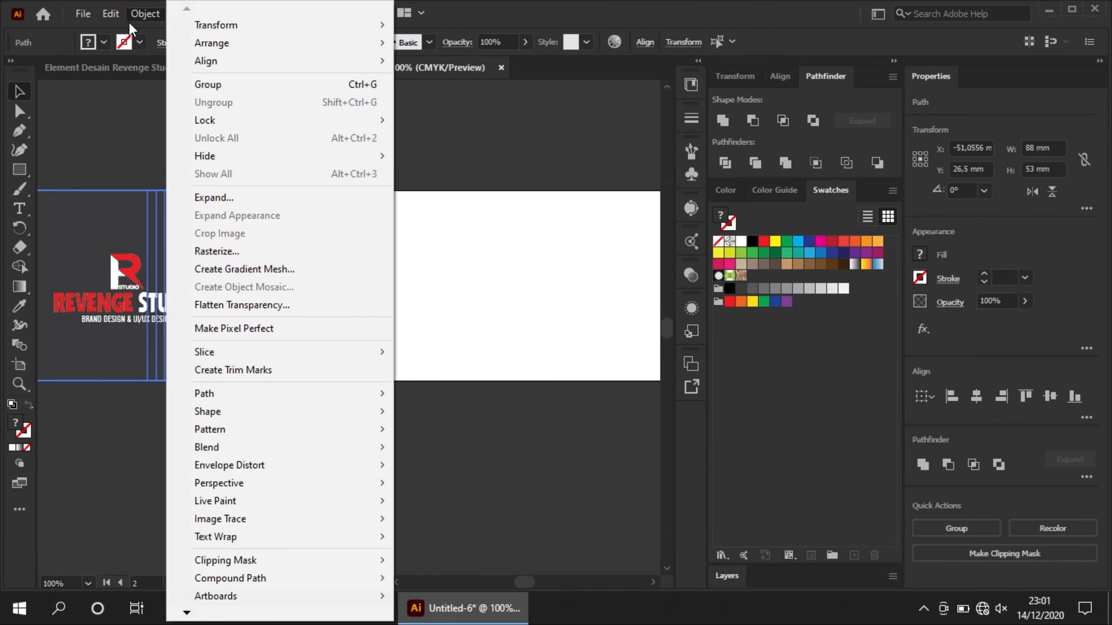
{"action": "left_click", "coordinate": [133, 95]}
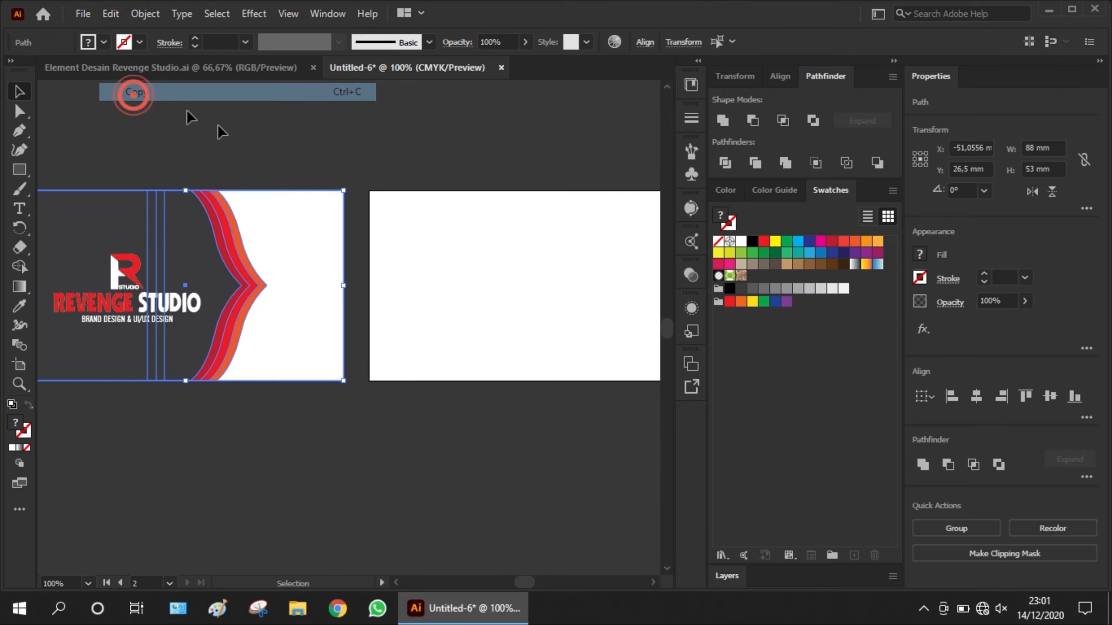
{"action": "left_click", "coordinate": [491, 293]}
{"action": "left_click", "coordinate": [120, 14]}
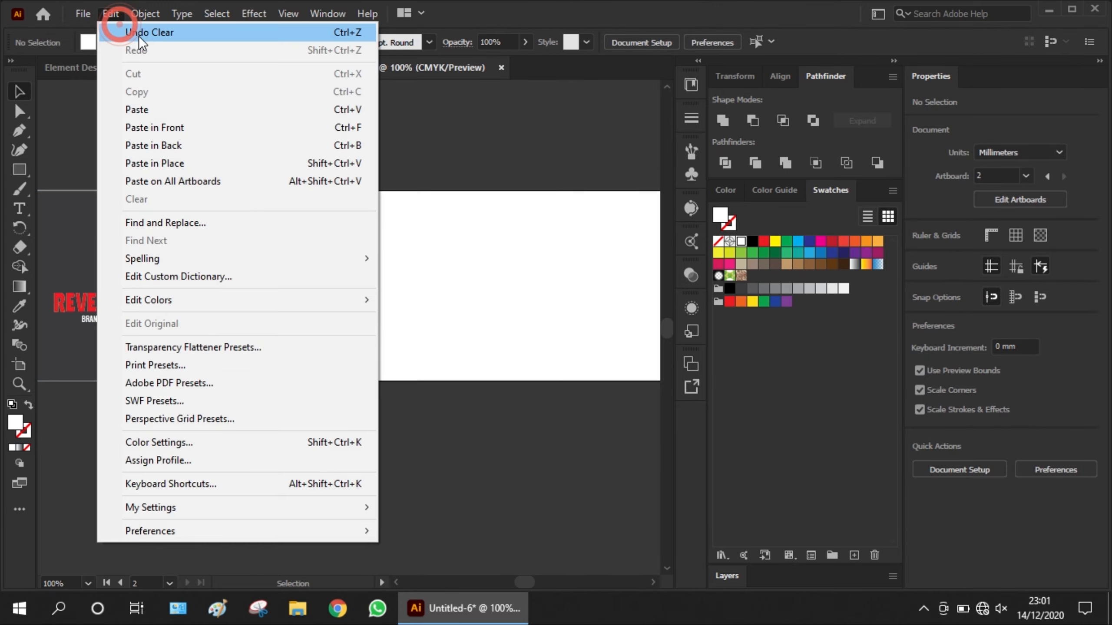
{"action": "left_click", "coordinate": [179, 163]}
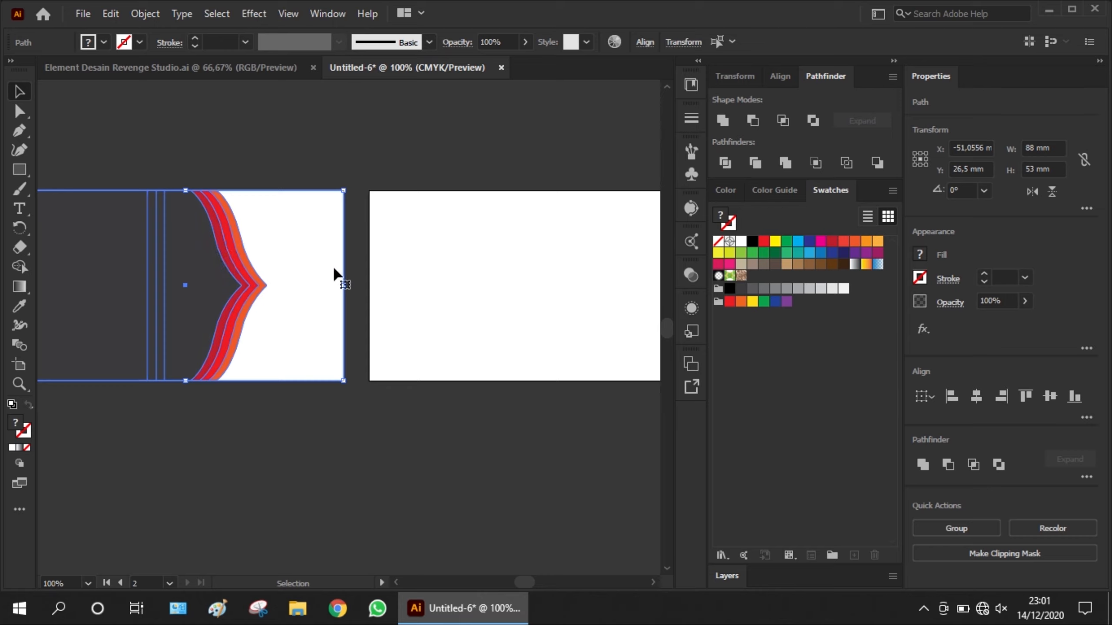
{"action": "left_click", "coordinate": [387, 269]}
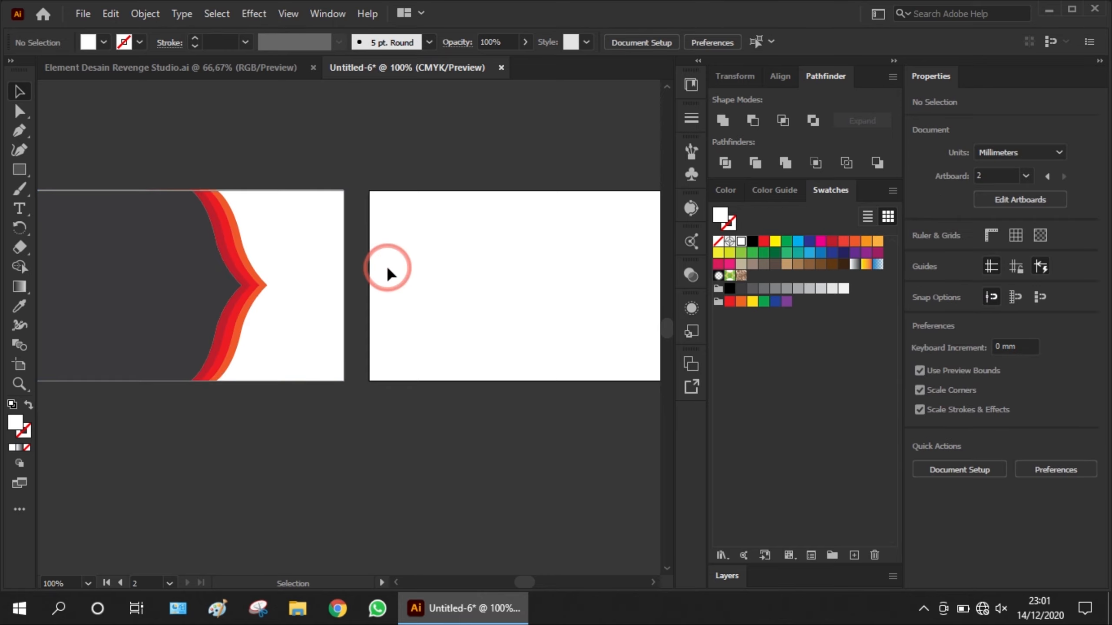
{"action": "left_click", "coordinate": [190, 261]}
{"action": "key", "text": "Delete"}
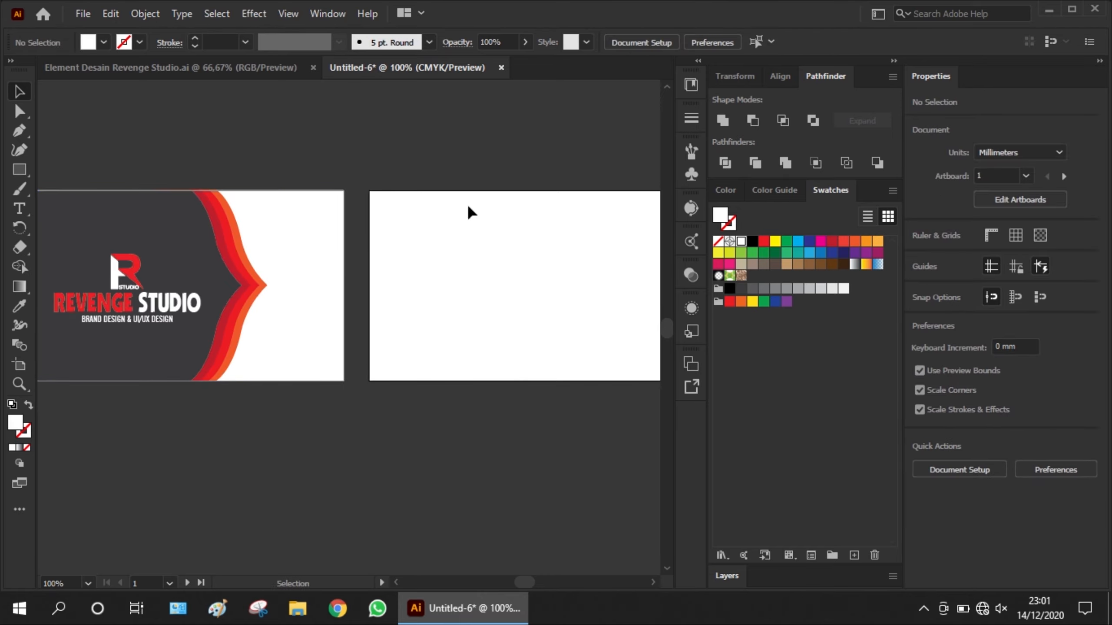
Step: Copy the first card's background, dark grey shape and bands without the logo, and paste them in place on the second artboard
{"action": "left_click", "coordinate": [465, 205]}
{"action": "left_click", "coordinate": [317, 202]}
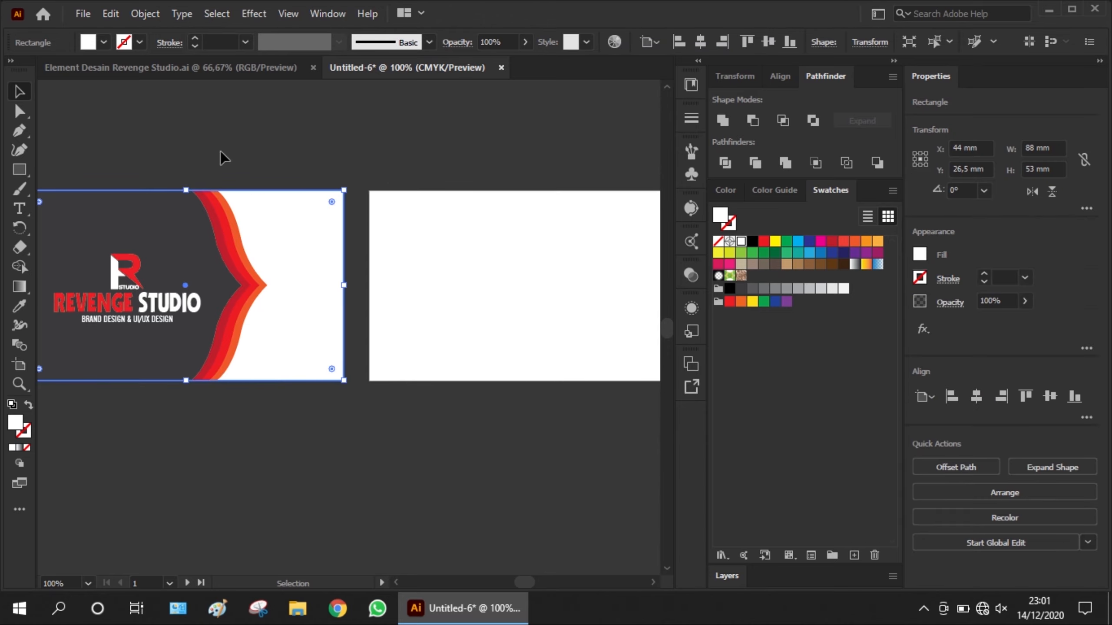
{"action": "left_click", "coordinate": [221, 129]}
{"action": "left_click_drag", "start_coordinate": [214, 172], "coordinate": [307, 384]}
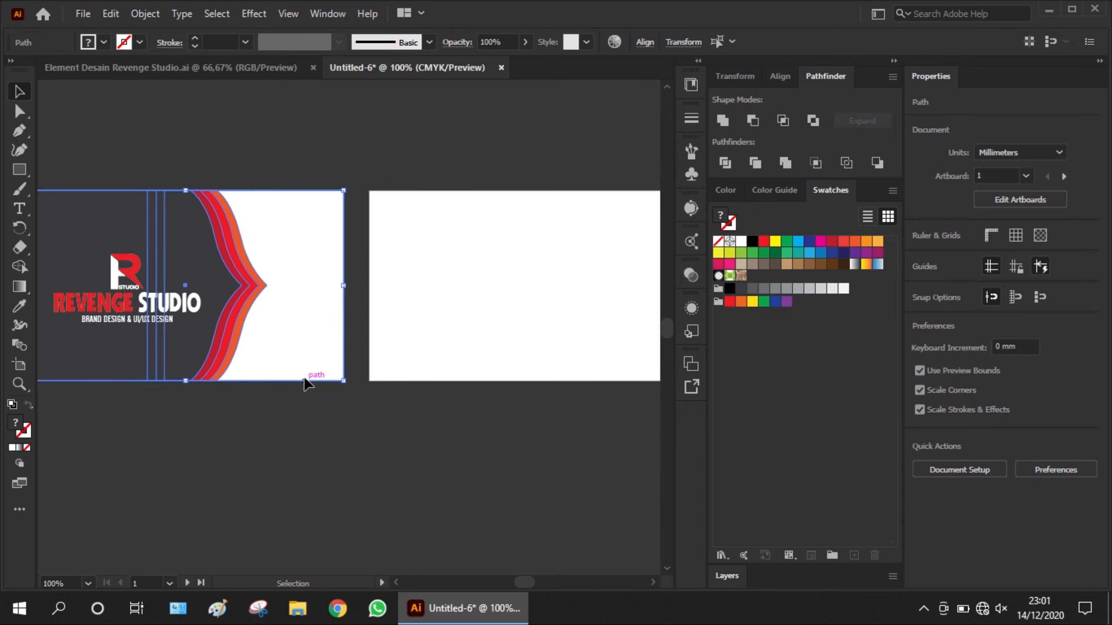
{"action": "left_click", "coordinate": [393, 276]}
{"action": "left_click", "coordinate": [411, 224]}
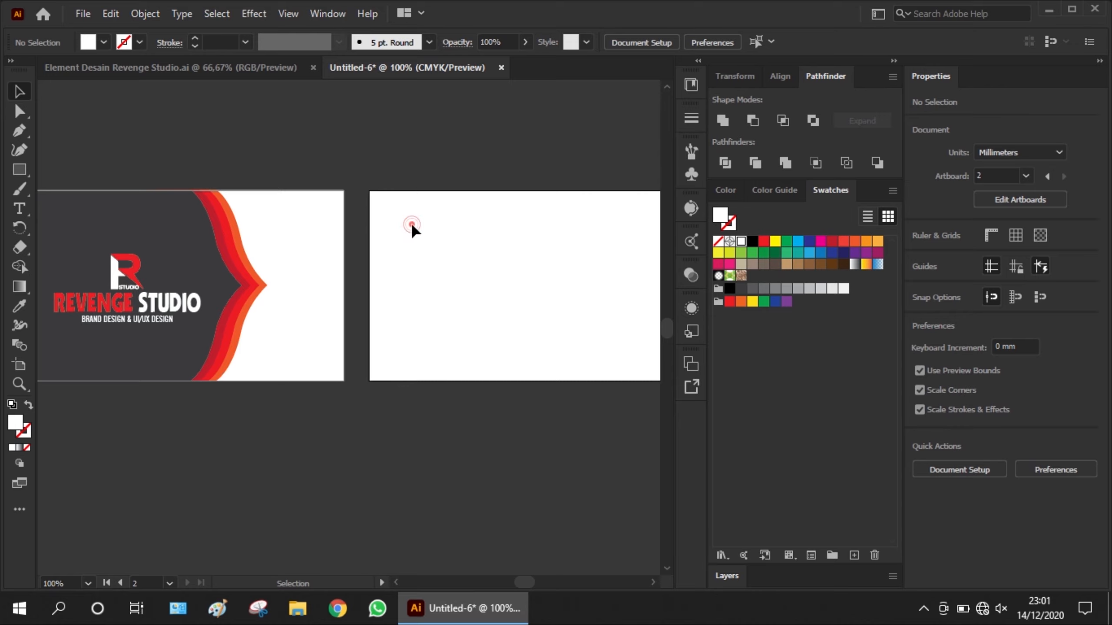
{"action": "left_click", "coordinate": [111, 13]}
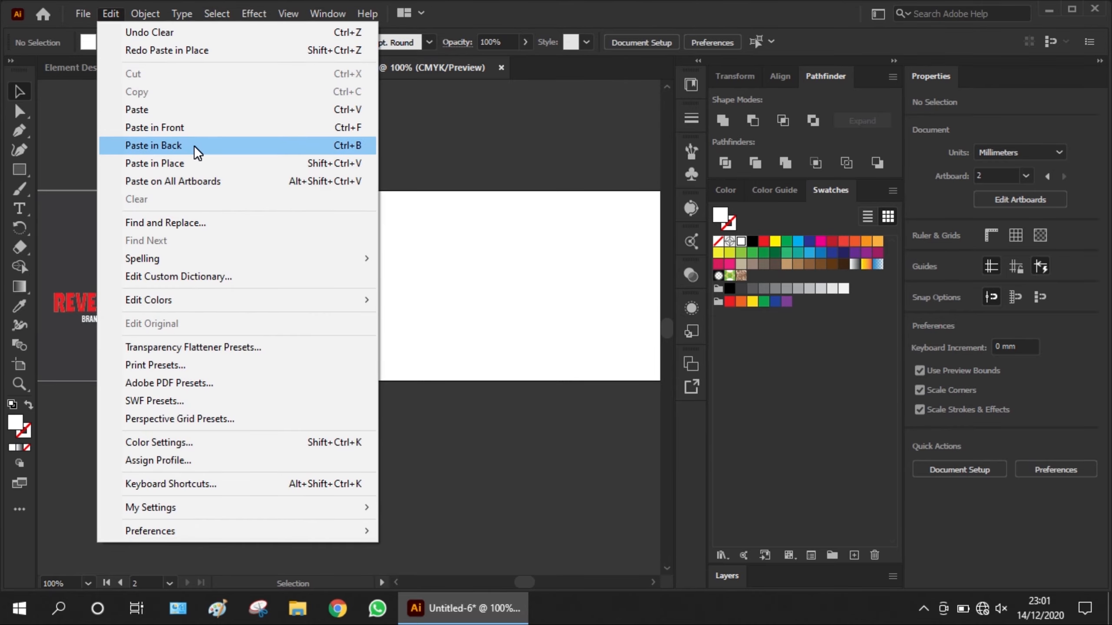
{"action": "left_click", "coordinate": [193, 163]}
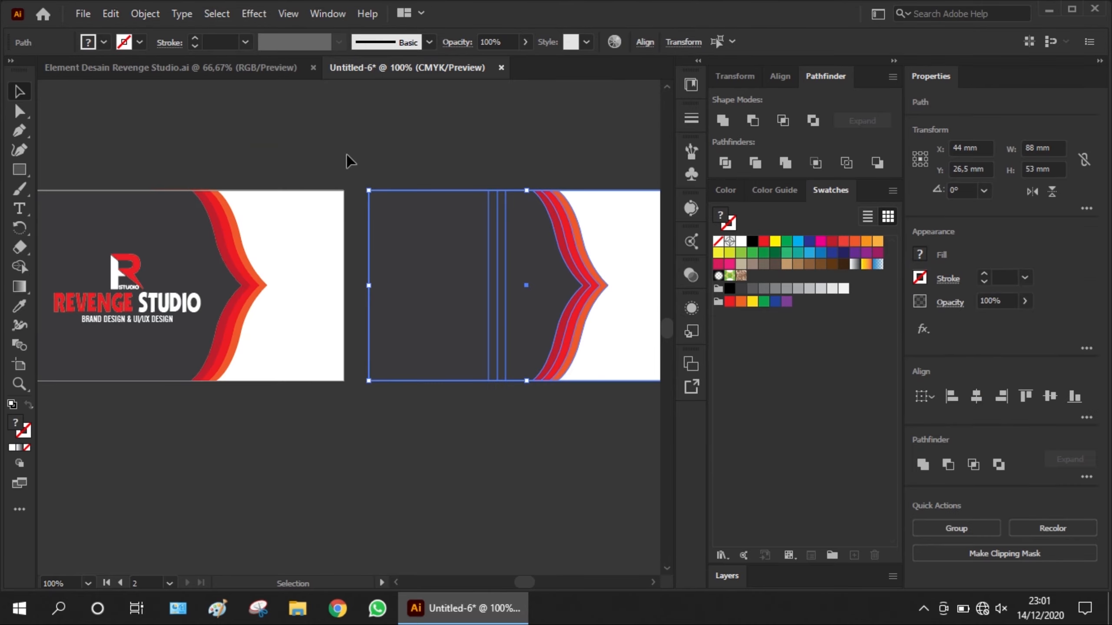
Step: Flip the copied artwork horizontally on the second artboard and shift it about 10.5 mm to the right
{"action": "left_click", "coordinate": [1030, 191]}
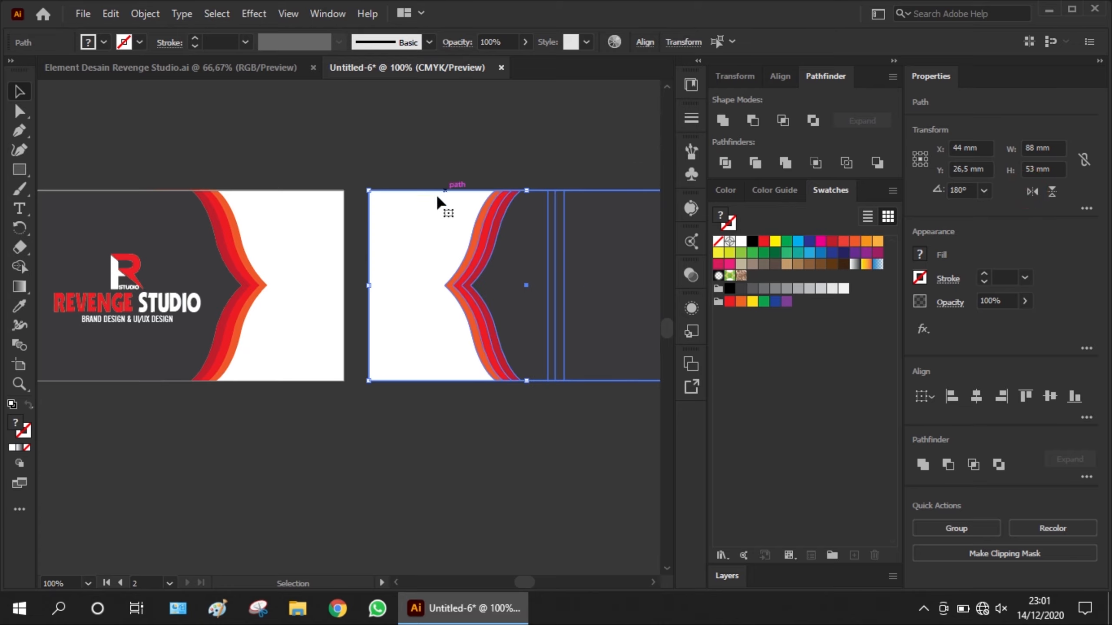
{"action": "scroll", "coordinate": [370, 211], "scroll_direction": "down", "scroll_amount": 1}
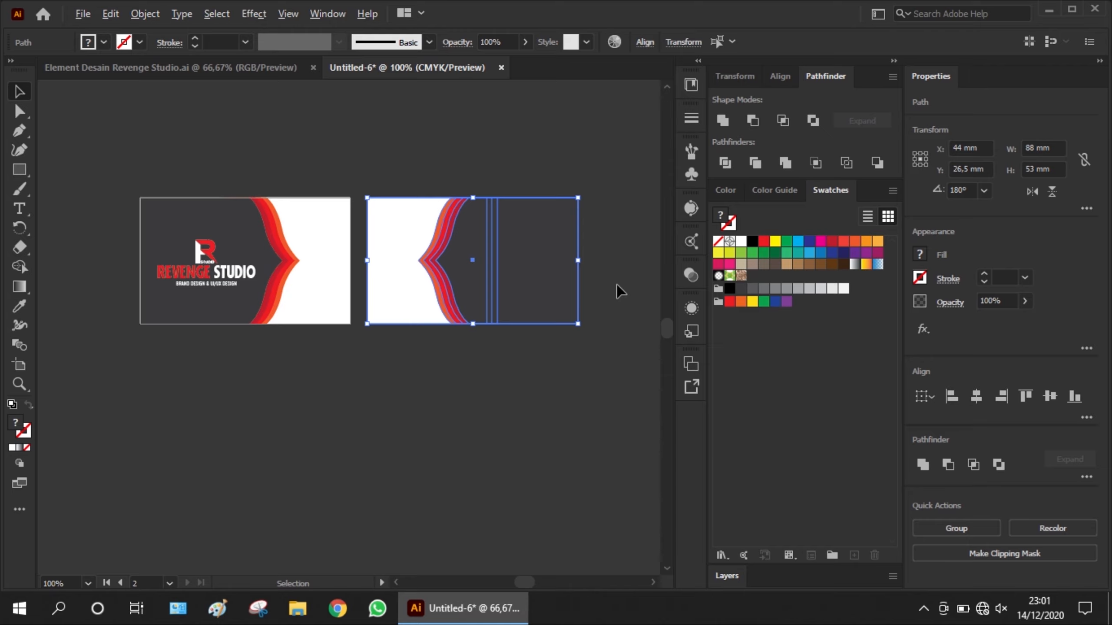
{"action": "scroll", "coordinate": [618, 291], "scroll_direction": "up", "scroll_amount": 1}
{"action": "left_click_drag", "start_coordinate": [480, 272], "coordinate": [516, 270]}
{"action": "left_click", "coordinate": [521, 402]}
Step: Draw a rectangle about 12.3 × 67.1 mm over the dark grey shape's overhang past the artboard's right edge and subtract it from the shape
{"action": "left_click", "coordinate": [578, 291]}
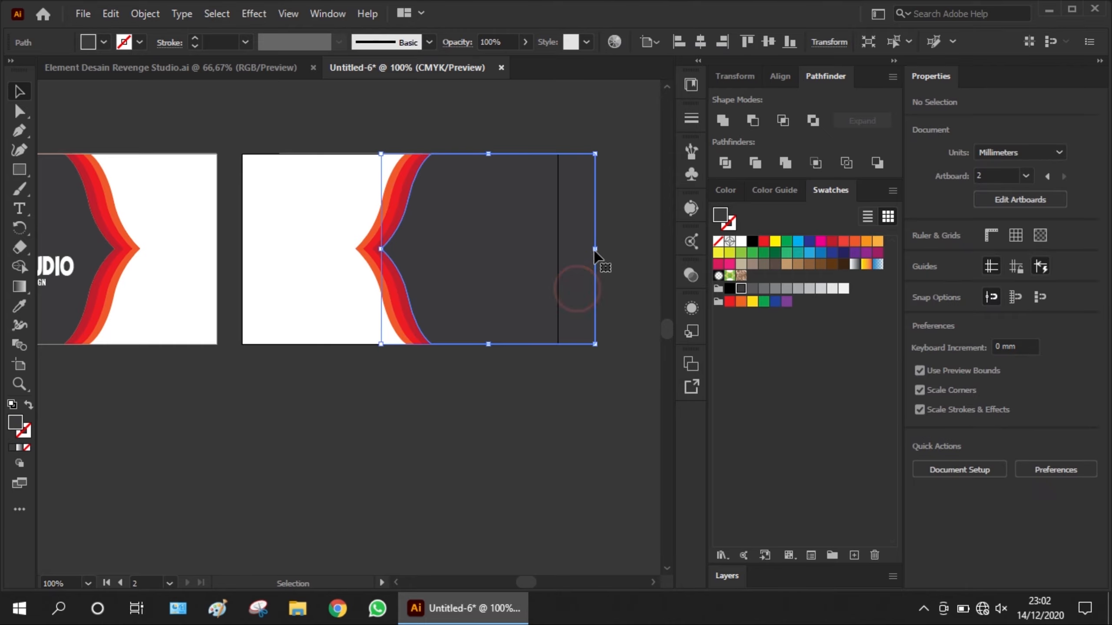
{"action": "scroll", "coordinate": [617, 249], "scroll_direction": "up", "scroll_amount": 1}
{"action": "scroll", "coordinate": [439, 389], "scroll_direction": "down", "scroll_amount": 1}
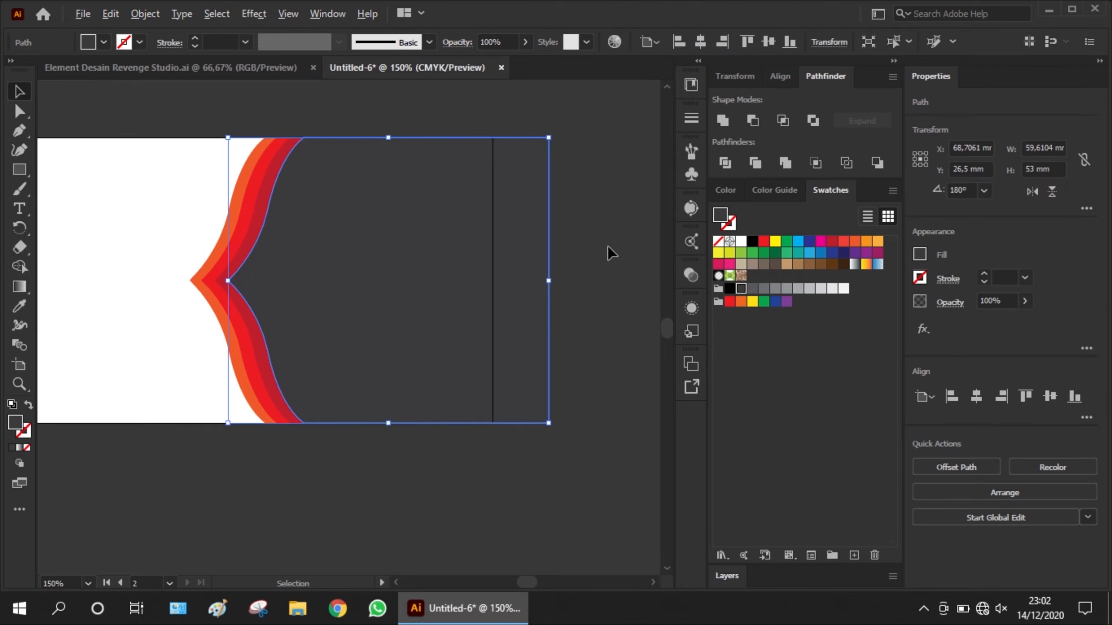
{"action": "left_click", "coordinate": [22, 173]}
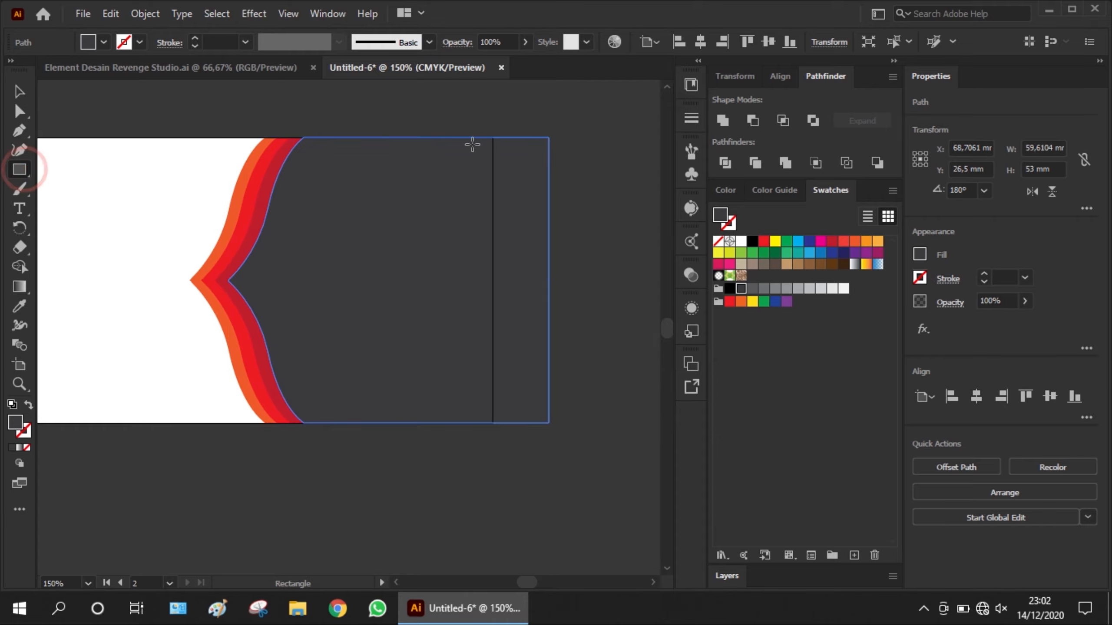
{"action": "mouse_move", "coordinate": [494, 151]}
{"action": "left_mouse_down"}
{"action": "mouse_move", "coordinate": [499, 237]}
{"action": "mouse_move", "coordinate": [559, 475]}
{"action": "left_mouse_up"}
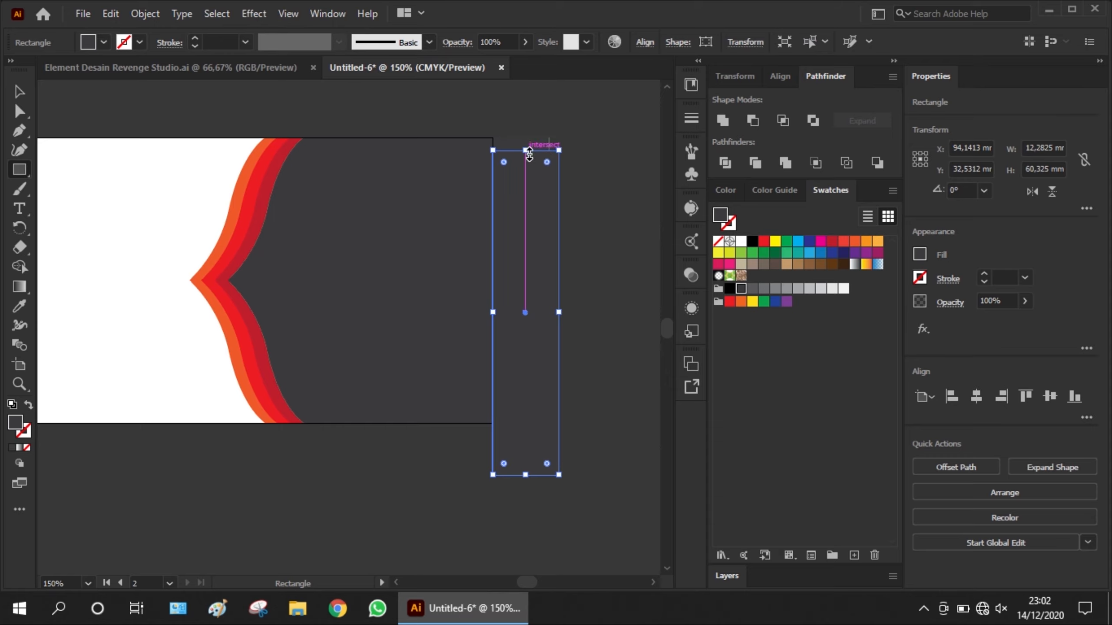
{"action": "left_click_drag", "start_coordinate": [525, 150], "coordinate": [525, 113]}
{"action": "left_click", "coordinate": [21, 90]}
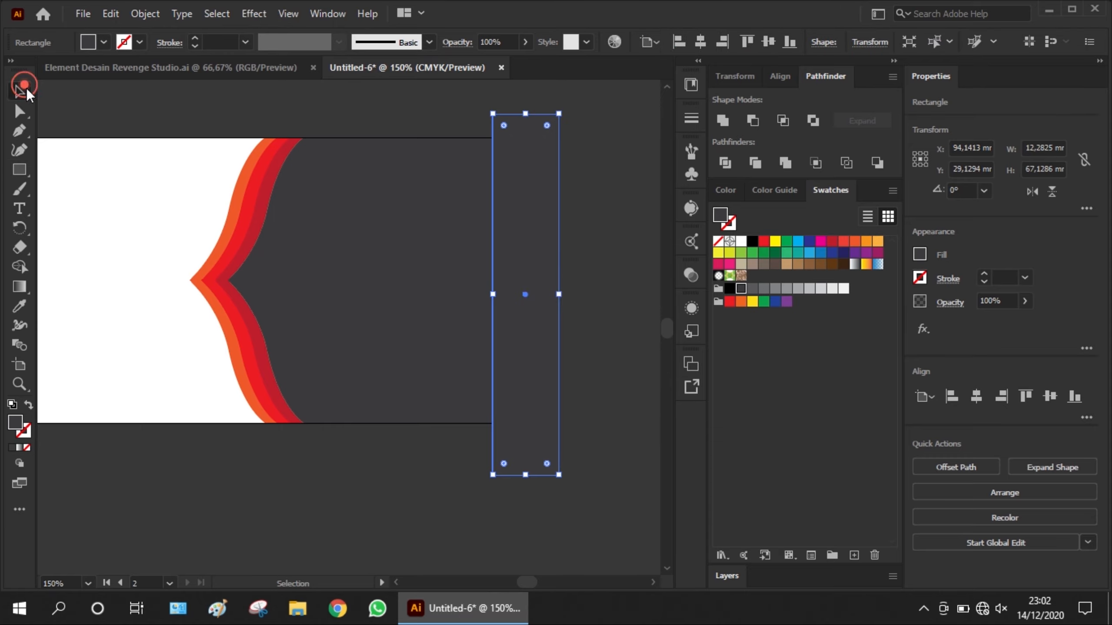
{"action": "left_click", "coordinate": [444, 263], "text": "shift"}
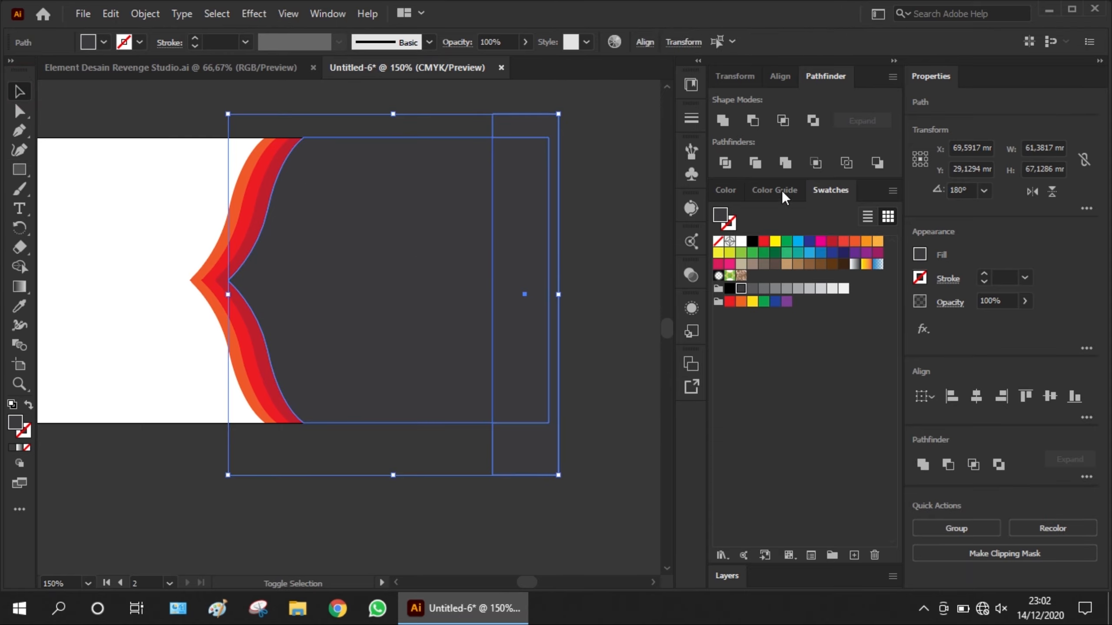
{"action": "left_click", "coordinate": [750, 122]}
Step: Center the white background rectangle horizontally on the second artboard
{"action": "left_click", "coordinate": [540, 249]}
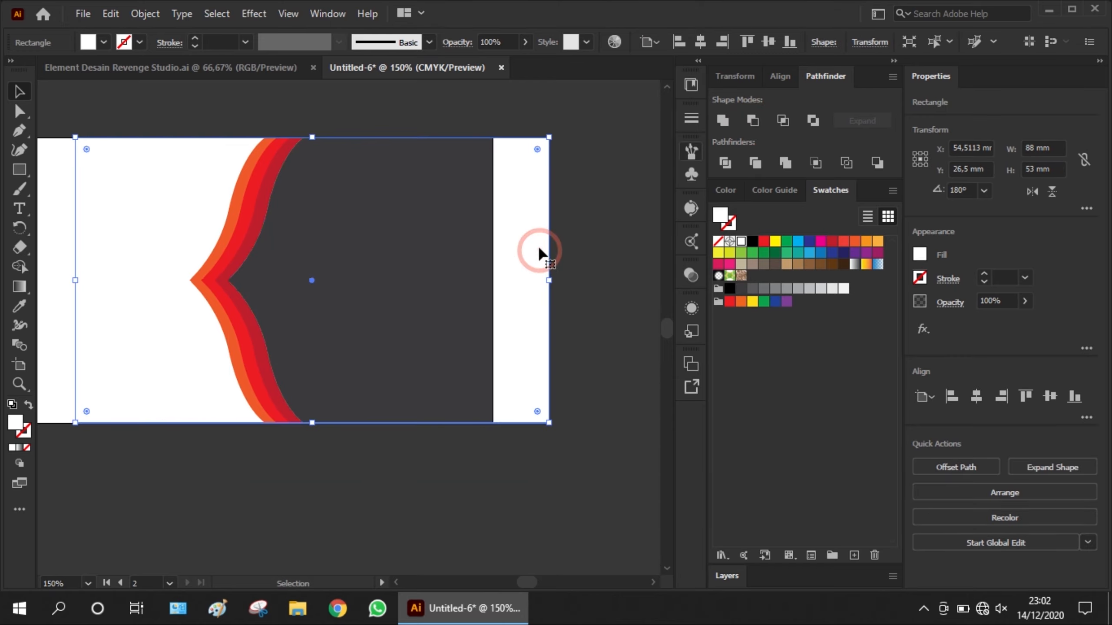
{"action": "scroll", "coordinate": [552, 248], "scroll_direction": "down", "scroll_amount": 1}
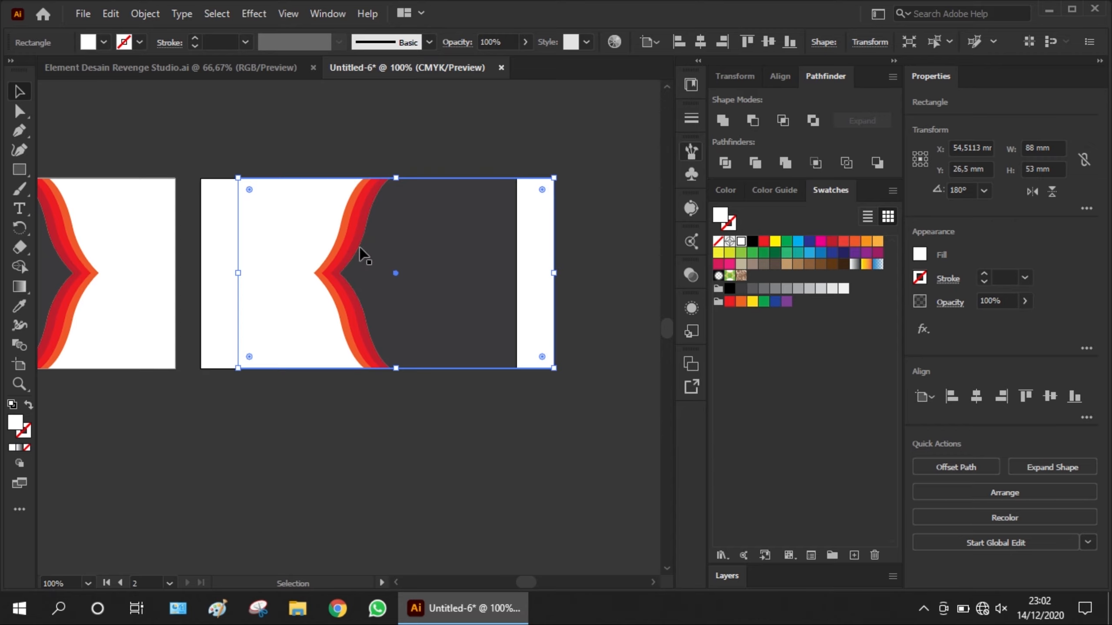
{"action": "left_click", "coordinate": [974, 399]}
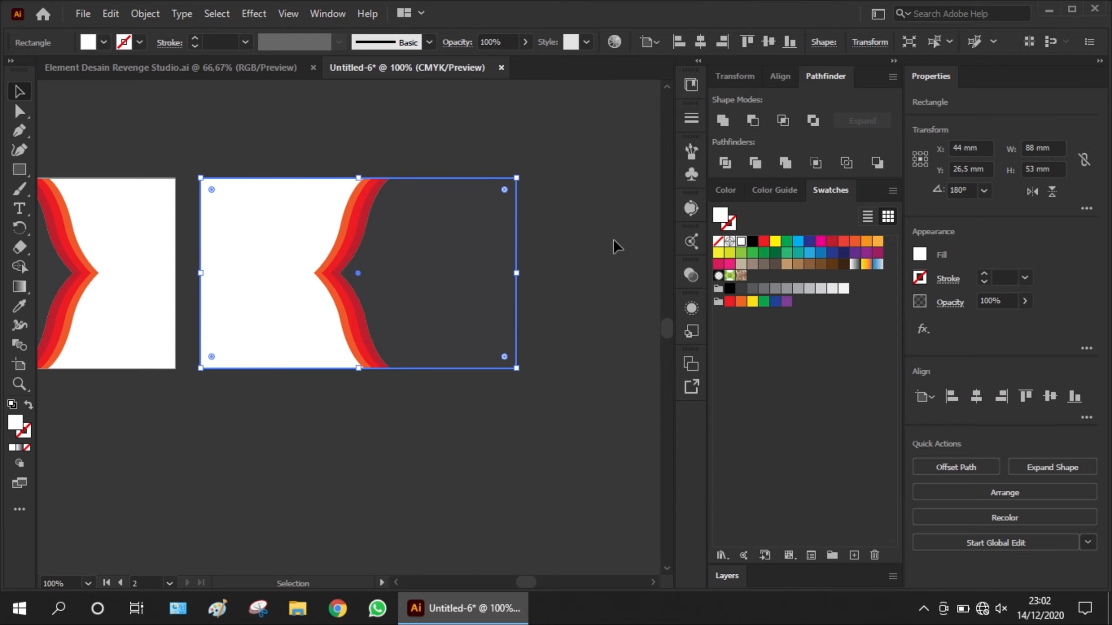
{"action": "left_click", "coordinate": [583, 236]}
Step: Copy the owner's name with CEO & FOUNDER from the Element Desain Revenge Studio.ai document and paste it onto the second card
{"action": "scroll", "coordinate": [232, 239], "scroll_direction": "up", "scroll_amount": 1}
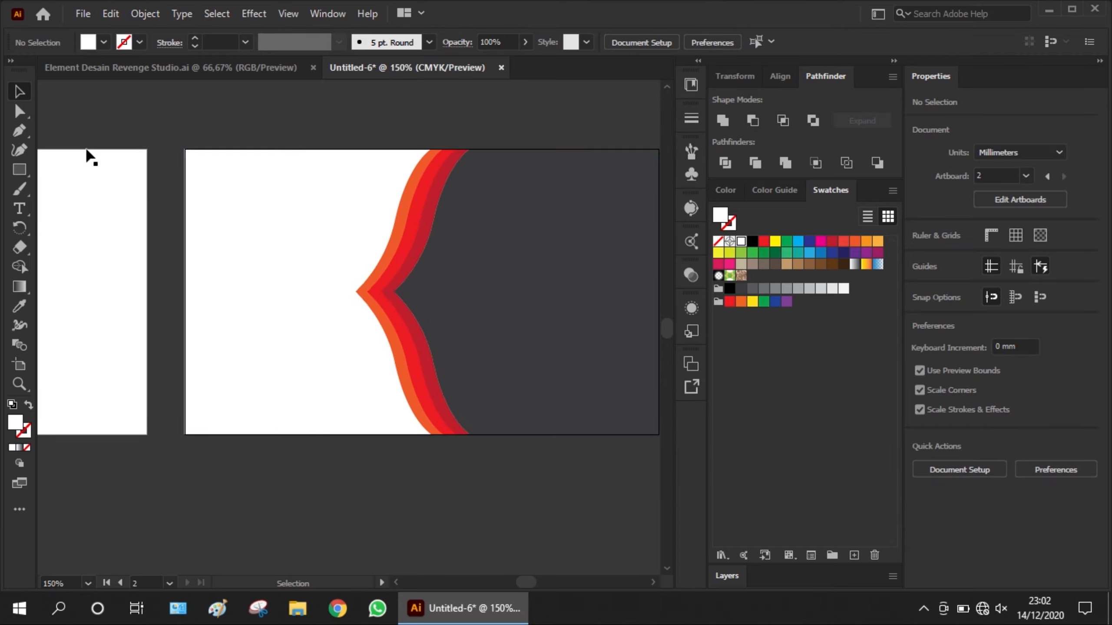
{"action": "left_click", "coordinate": [176, 59]}
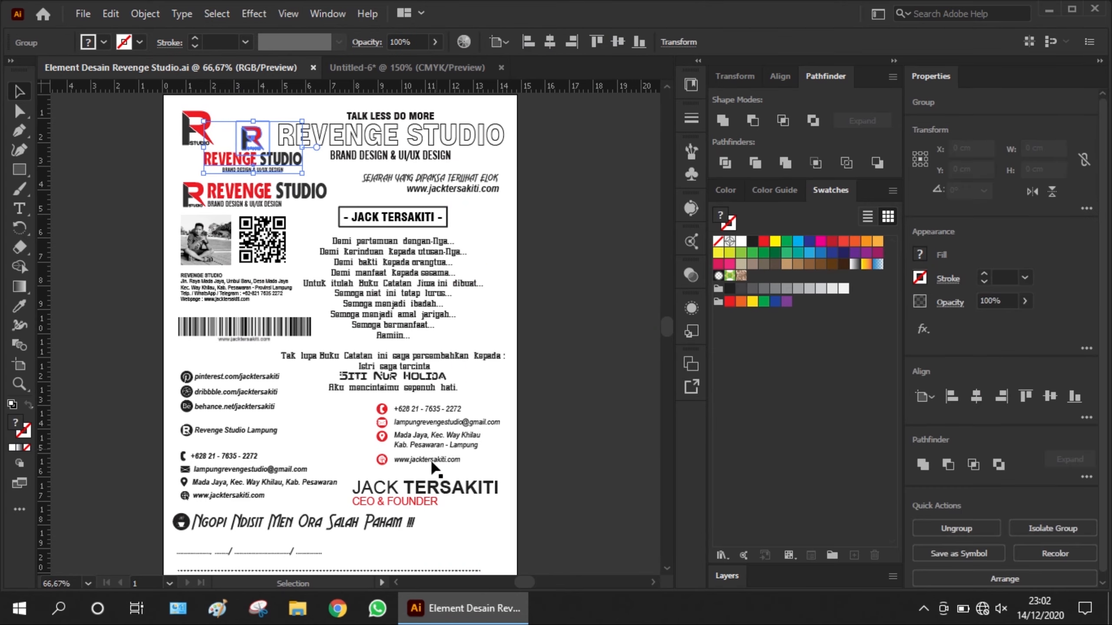
{"action": "left_click", "coordinate": [423, 486]}
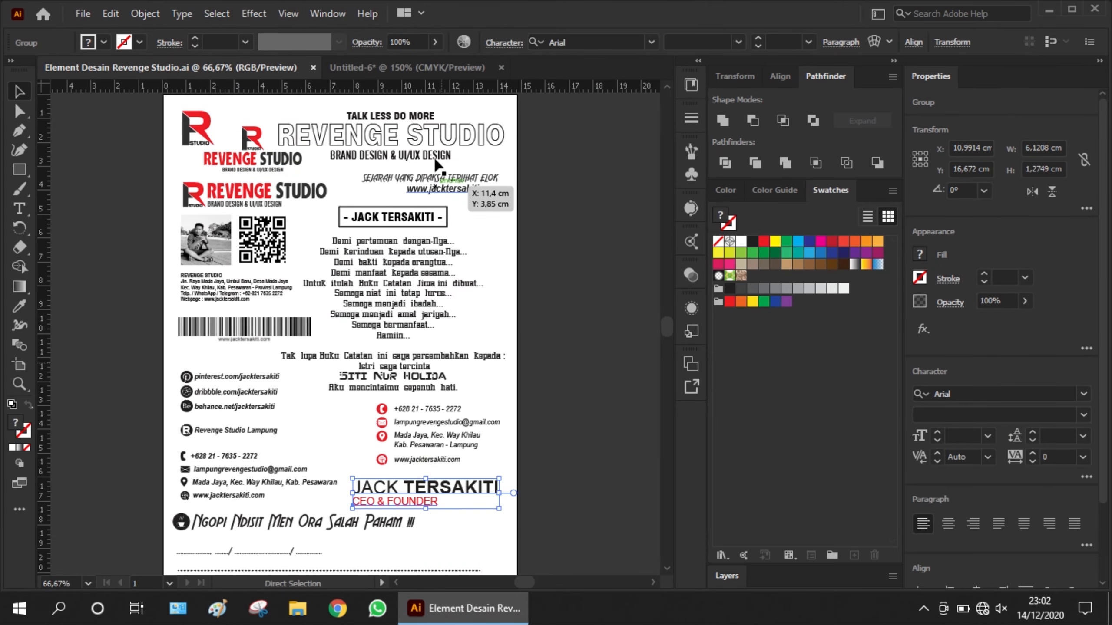
{"action": "left_click", "coordinate": [432, 70]}
{"action": "key", "text": "ctrl+v"}
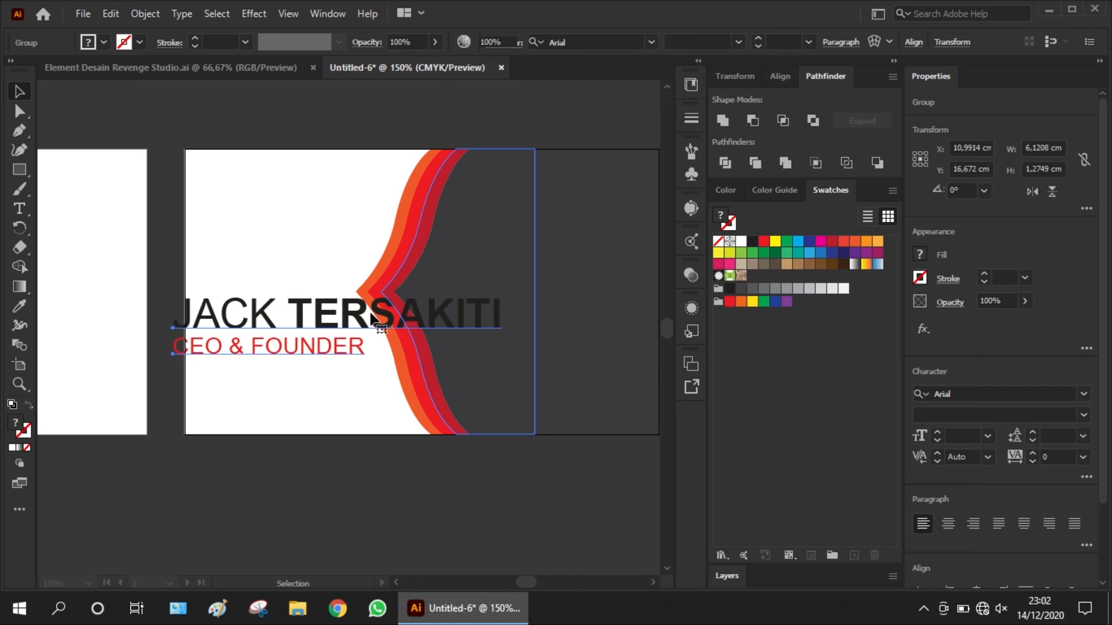
{"action": "left_click_drag", "start_coordinate": [300, 323], "coordinate": [323, 310]}
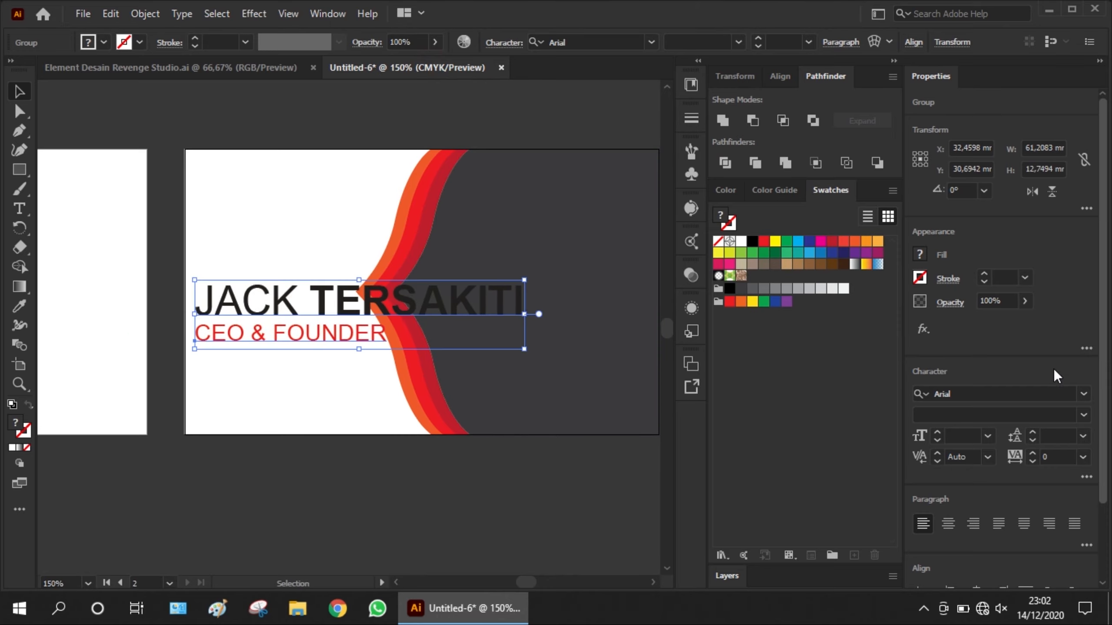
Step: Scale the name and CEO & FOUNDER text down to just under two-thirds and center it horizontally and vertically on the artboard
{"action": "scroll", "coordinate": [1001, 511], "scroll_direction": "down", "scroll_amount": 3}
{"action": "left_click", "coordinate": [979, 499]}
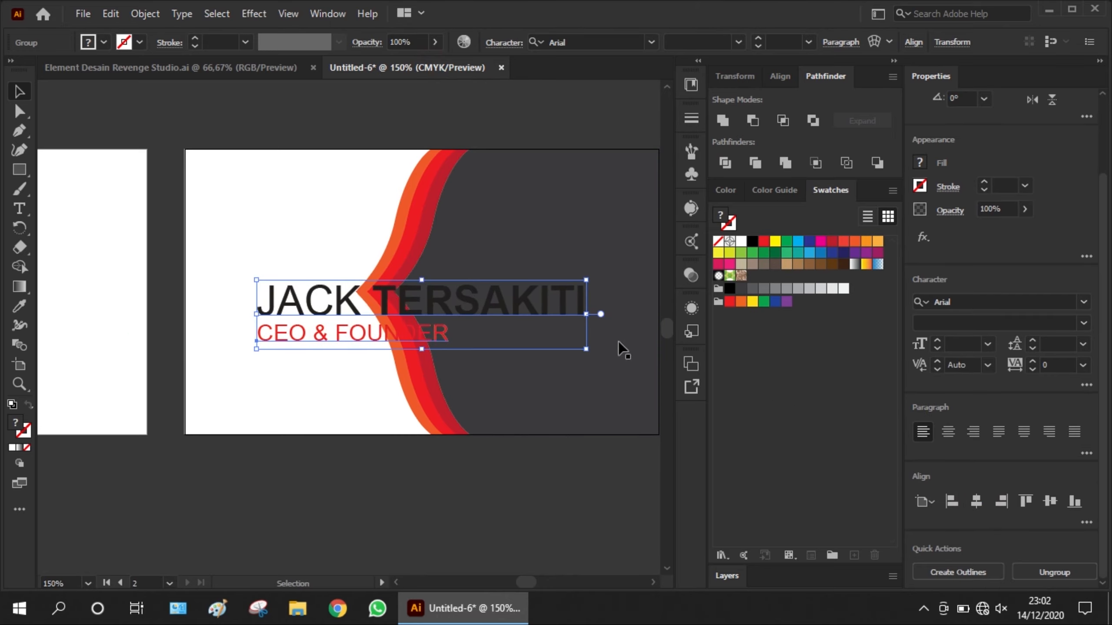
{"action": "left_click_drag", "start_coordinate": [587, 350], "coordinate": [464, 324]}
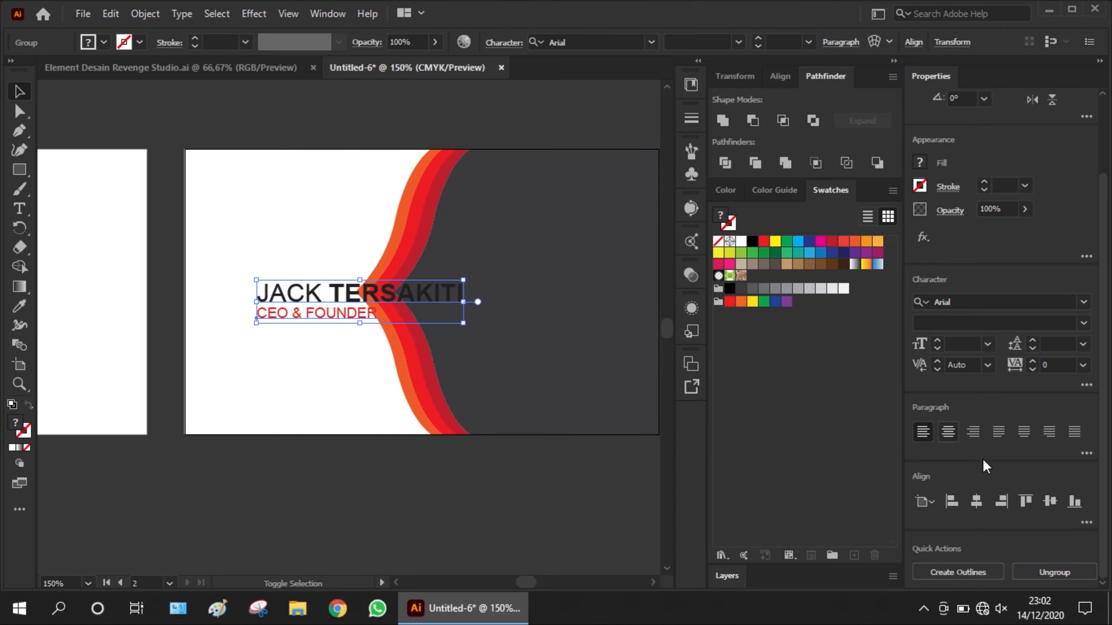
{"action": "left_click", "coordinate": [979, 502]}
{"action": "left_click", "coordinate": [1045, 502]}
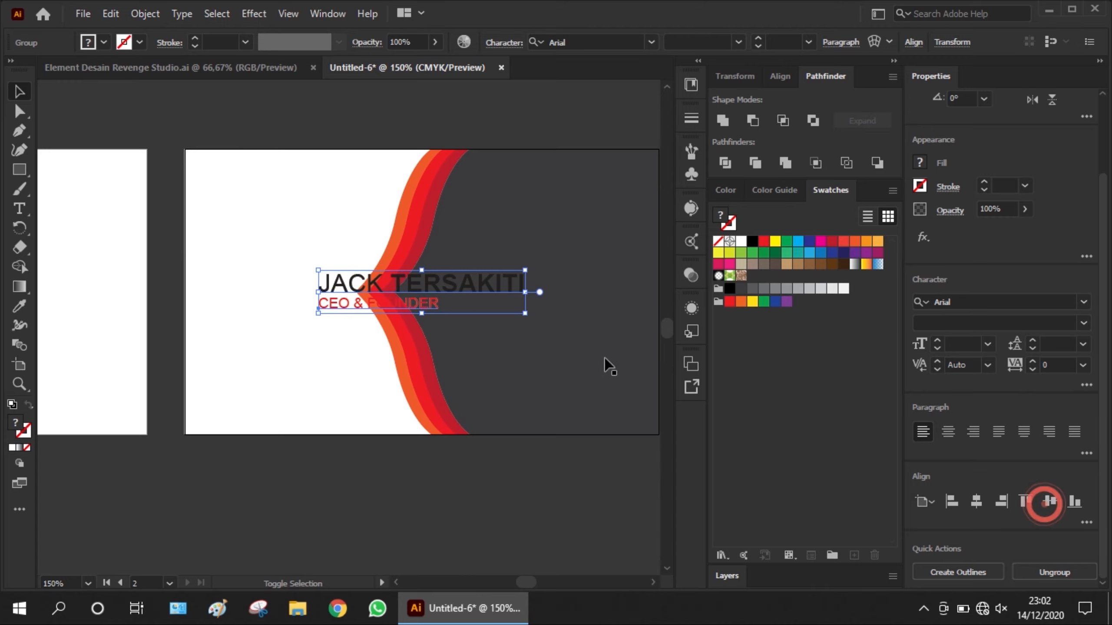
Step: Move the name and CEO & FOUNDER text toward the left edge of the second card, mostly over its white area
{"action": "left_click_drag", "start_coordinate": [364, 294], "coordinate": [270, 297]}
{"action": "scroll", "coordinate": [280, 298], "scroll_direction": "up", "scroll_amount": 1}
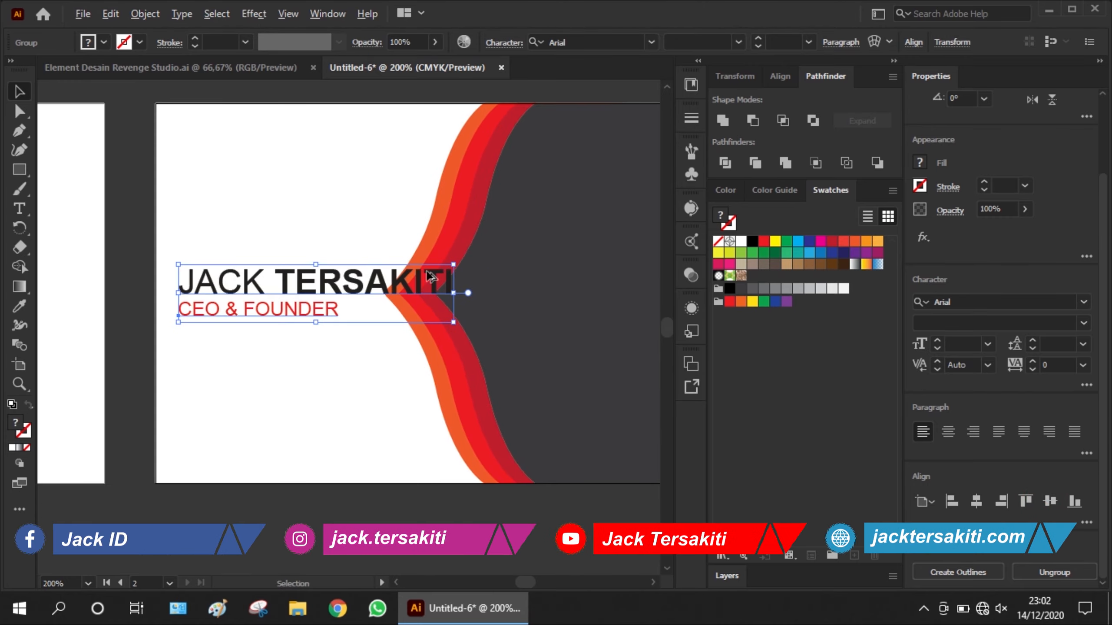
{"action": "scroll", "coordinate": [317, 366], "scroll_direction": "down", "scroll_amount": 2}
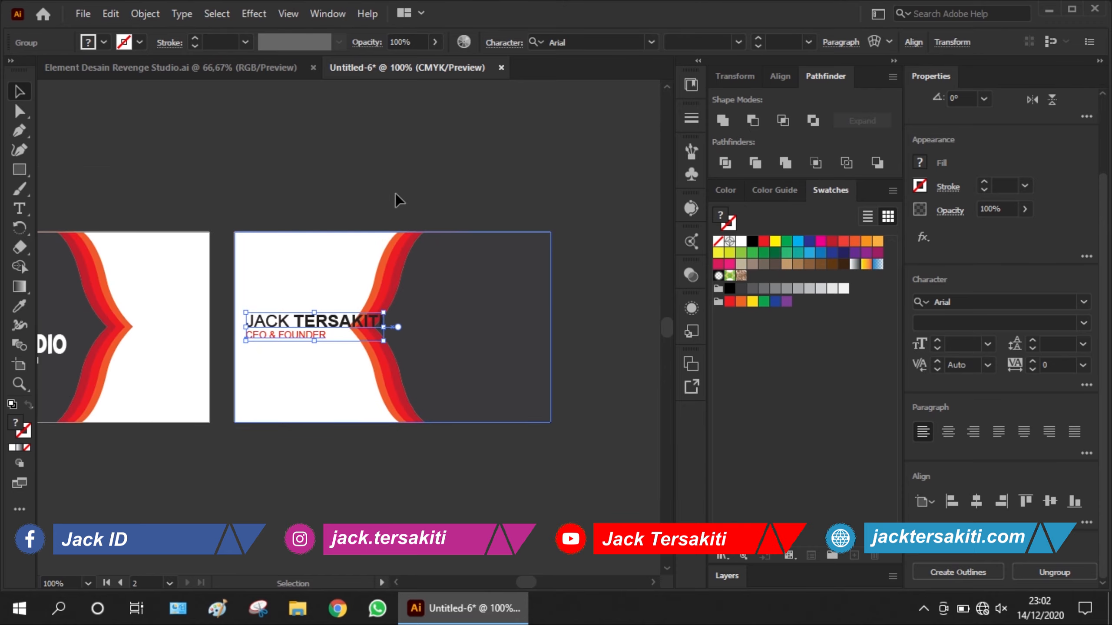
{"action": "scroll", "coordinate": [315, 319], "scroll_direction": "up", "scroll_amount": 2}
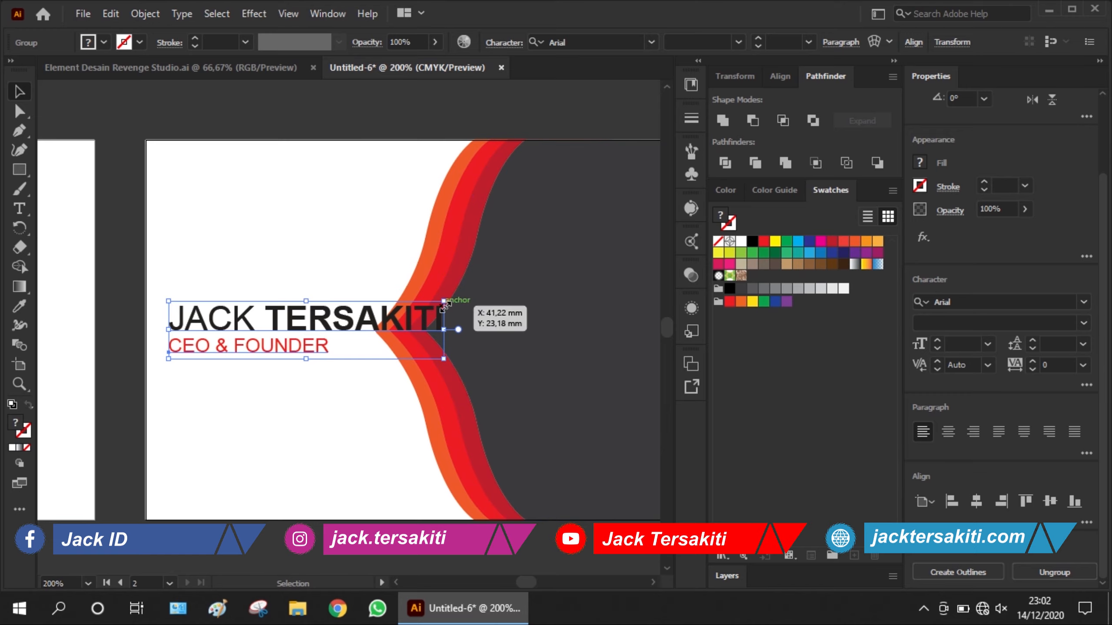
Step: Scale the name and CEO & FOUNDER text down to about 70% and center it vertically on the artboard
{"action": "left_click_drag", "start_coordinate": [443, 303], "coordinate": [365, 307]}
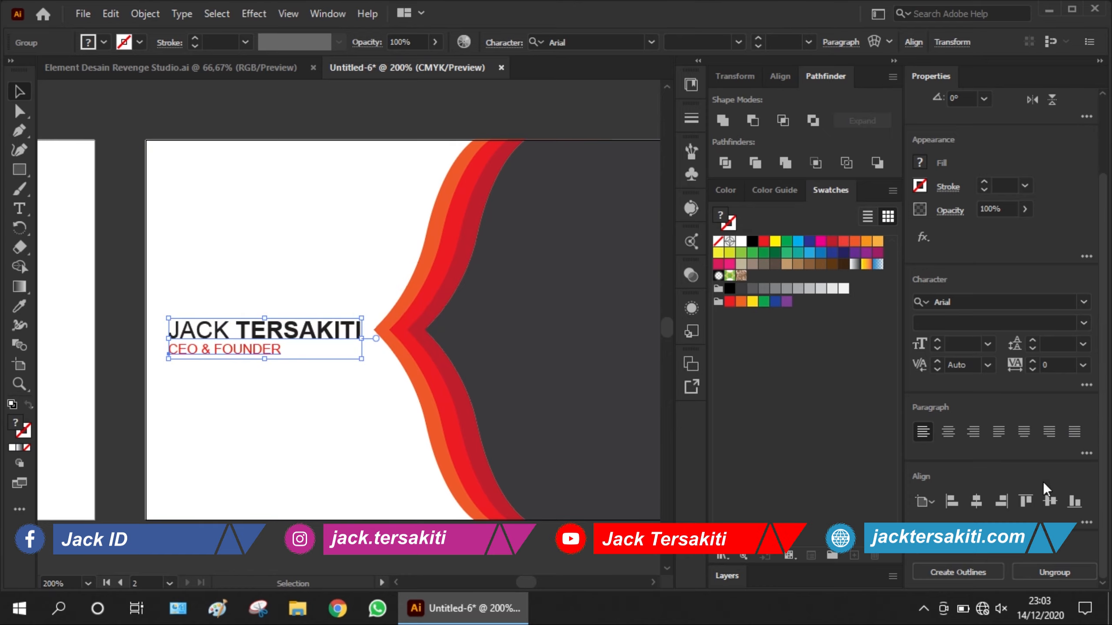
{"action": "left_click", "coordinate": [1042, 508]}
{"action": "left_click", "coordinate": [241, 206]}
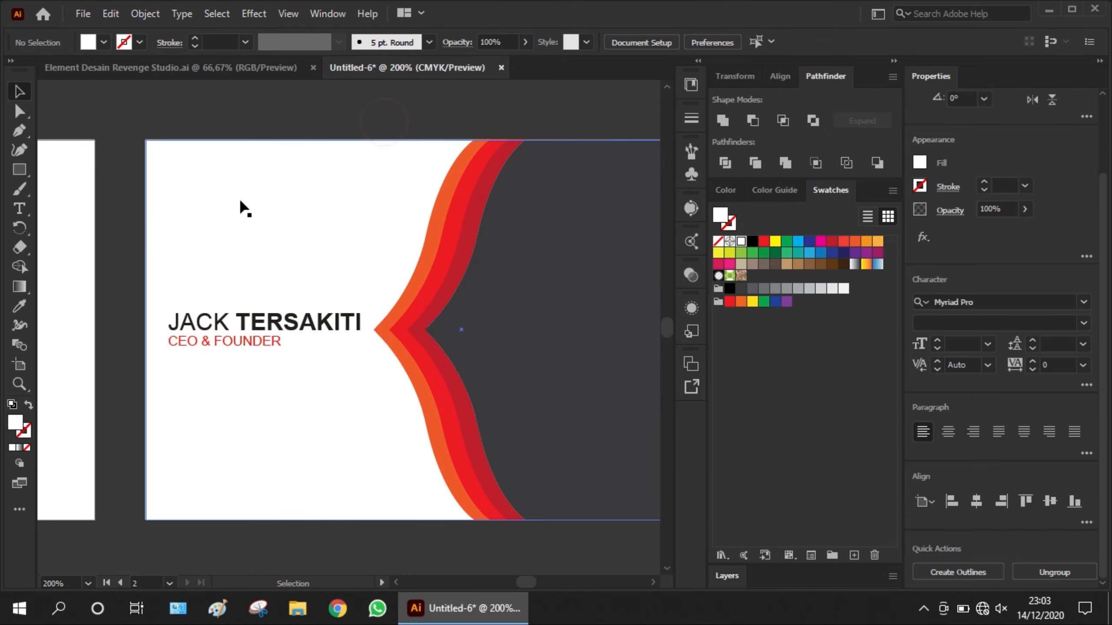
{"action": "key", "text": "ctrl+minus"}
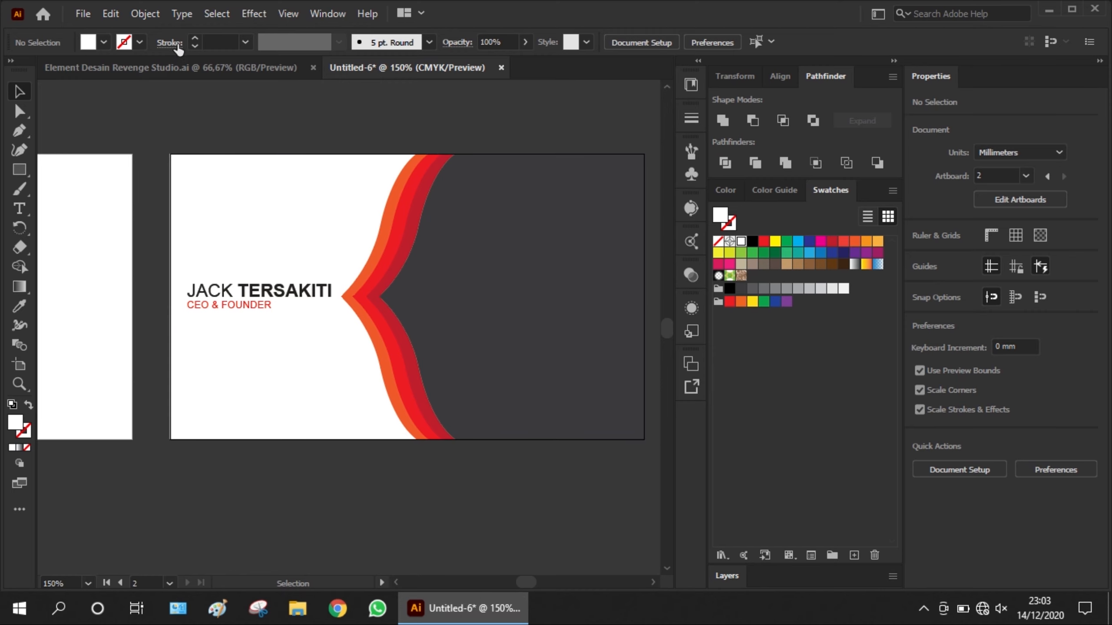
Step: Copy the black phone, email and address lines with icons from the Element Desain Revenge Studio.ai document and paste them into the business card document
{"action": "left_click", "coordinate": [142, 66]}
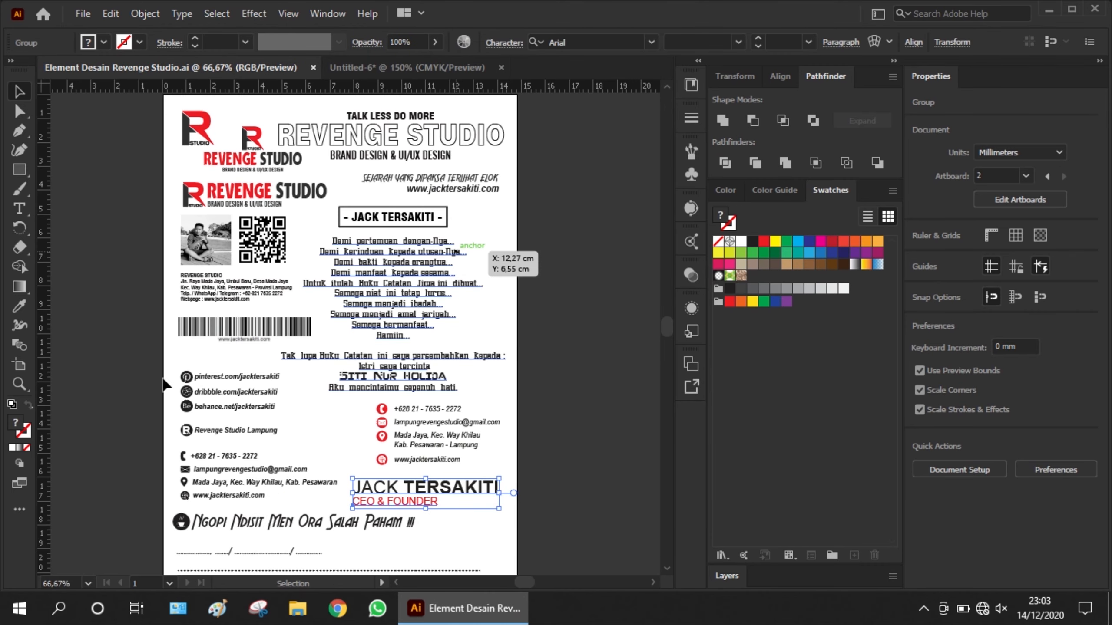
{"action": "left_click", "coordinate": [153, 453]}
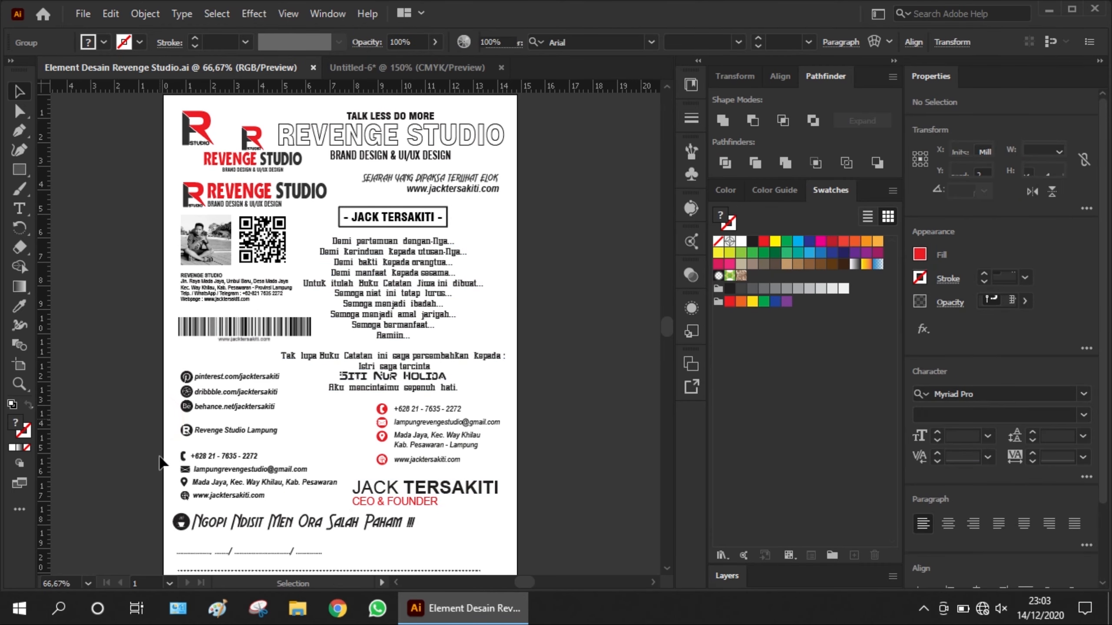
{"action": "left_click", "coordinate": [283, 483]}
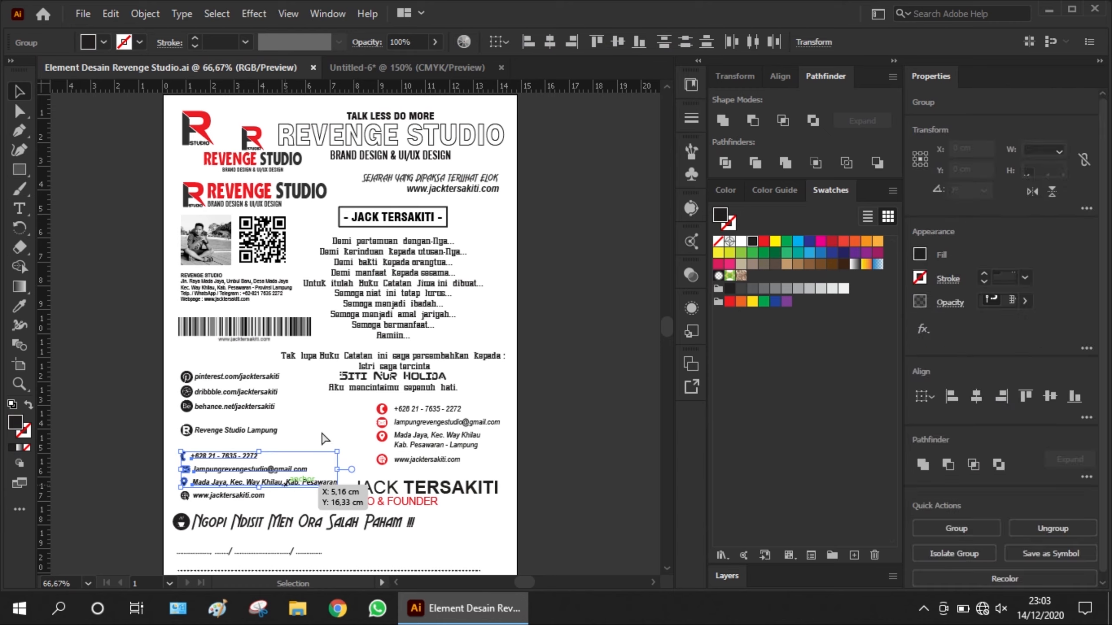
{"action": "left_click", "coordinate": [436, 73]}
{"action": "key", "text": "ctrl+v"}
Step: Move the pasted contact lines onto the dark grey side of the second card and fill them white
{"action": "key", "text": "ctrl+minus"}
{"action": "left_click_drag", "start_coordinate": [342, 340], "coordinate": [602, 317]}
{"action": "key", "text": "ctrl+plus"}
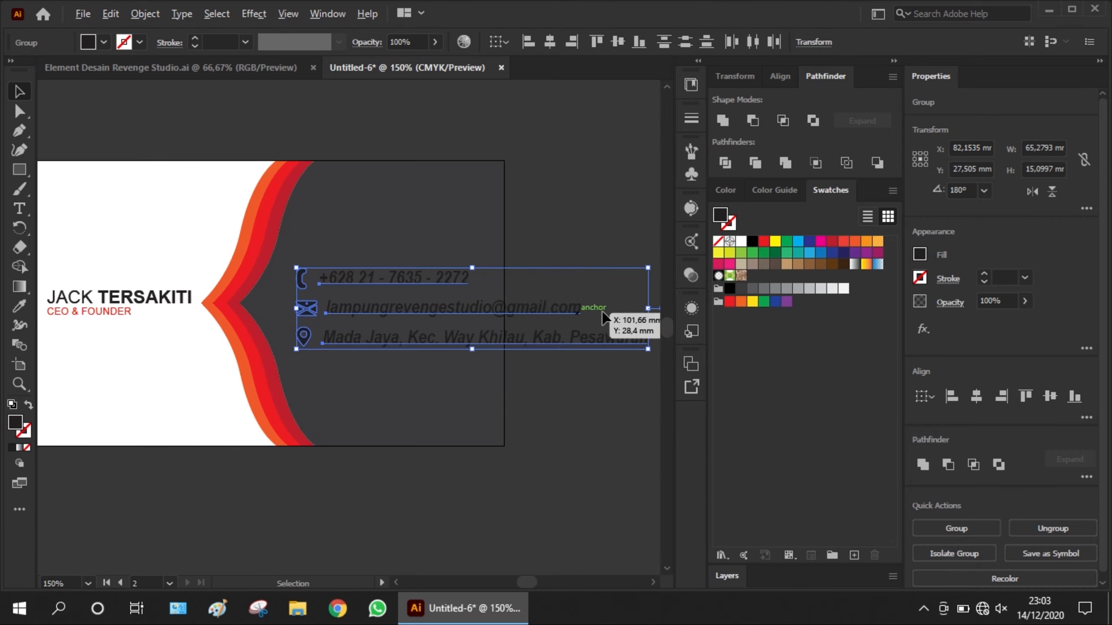
{"action": "left_click", "coordinate": [742, 243]}
{"action": "left_click", "coordinate": [568, 429]}
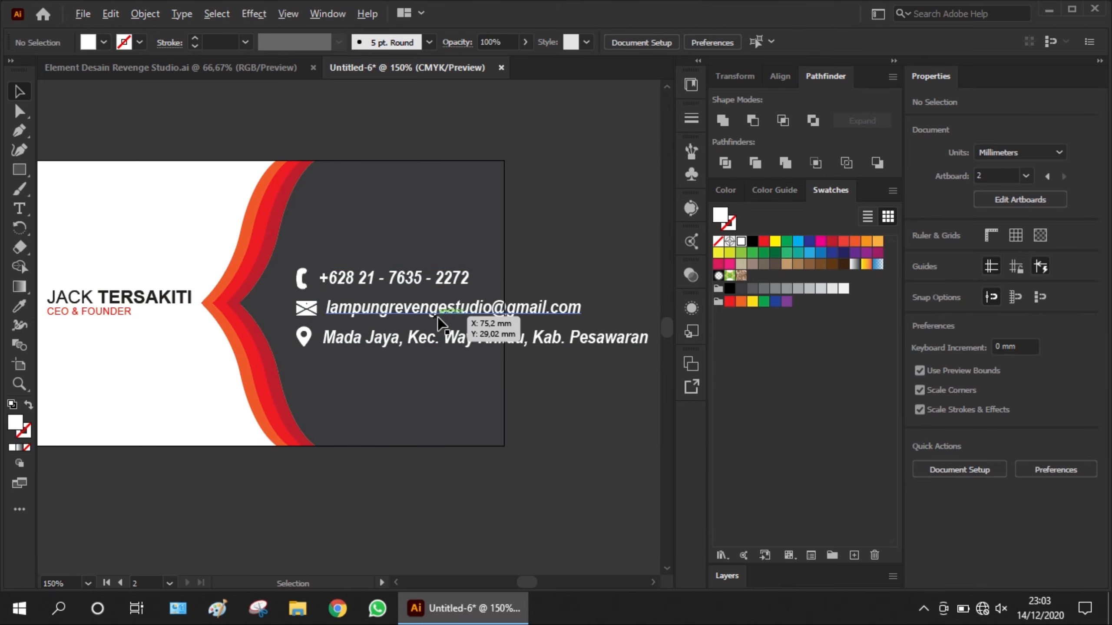
{"action": "scroll", "coordinate": [437, 316], "scroll_direction": "up", "scroll_amount": 1}
{"action": "scroll", "coordinate": [308, 284], "scroll_direction": "up", "scroll_amount": 1}
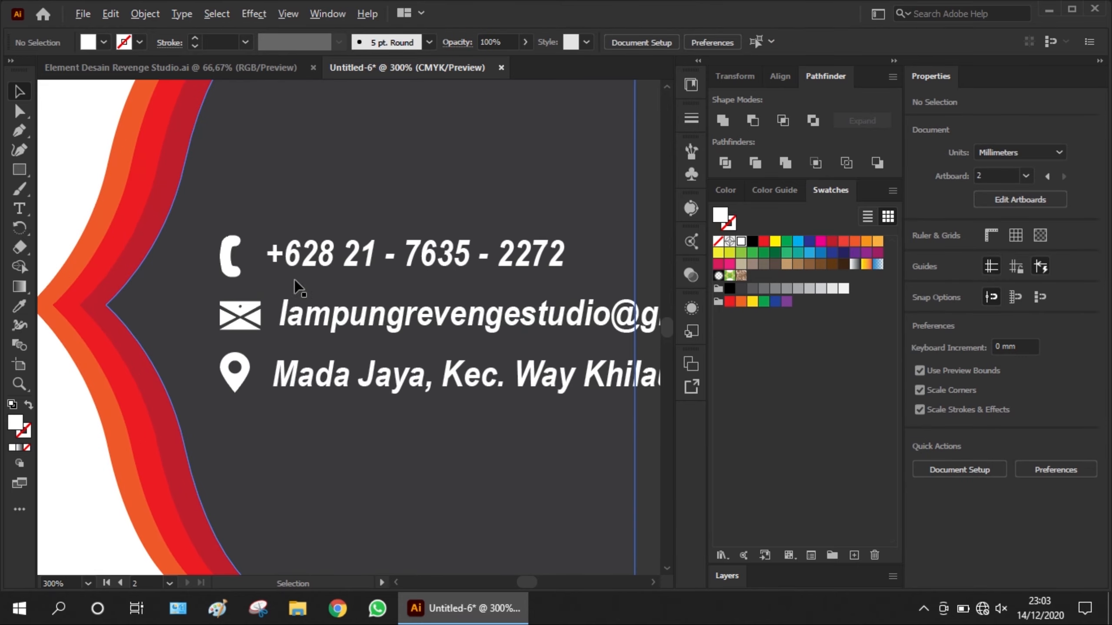
{"action": "left_click", "coordinate": [226, 275]}
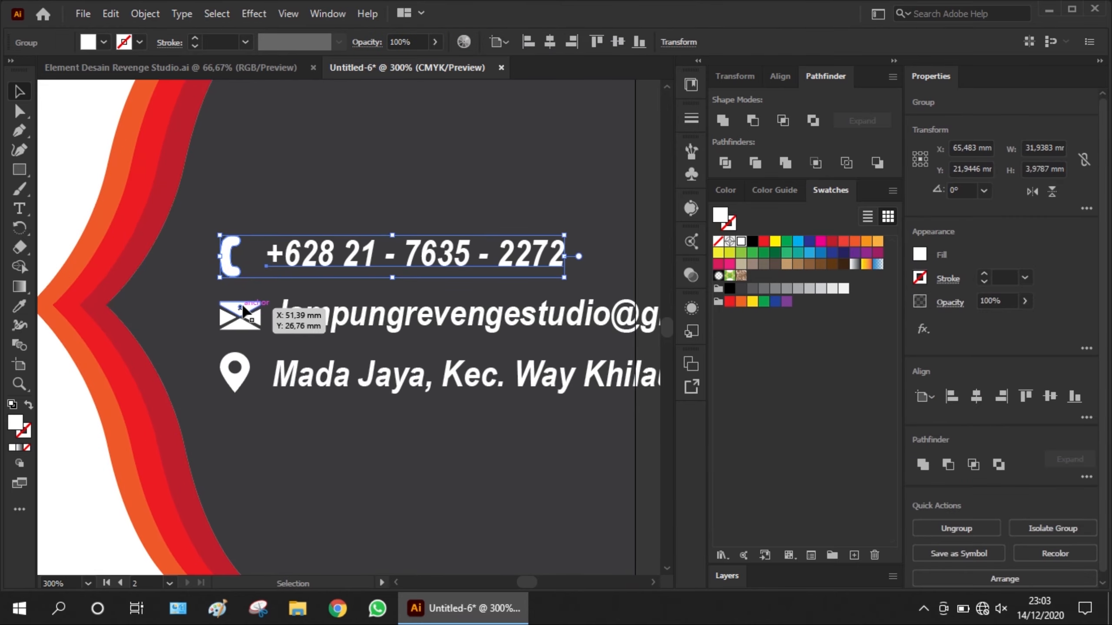
{"action": "left_click", "coordinate": [352, 377]}
{"action": "scroll", "coordinate": [241, 368], "scroll_direction": "down", "scroll_amount": 1}
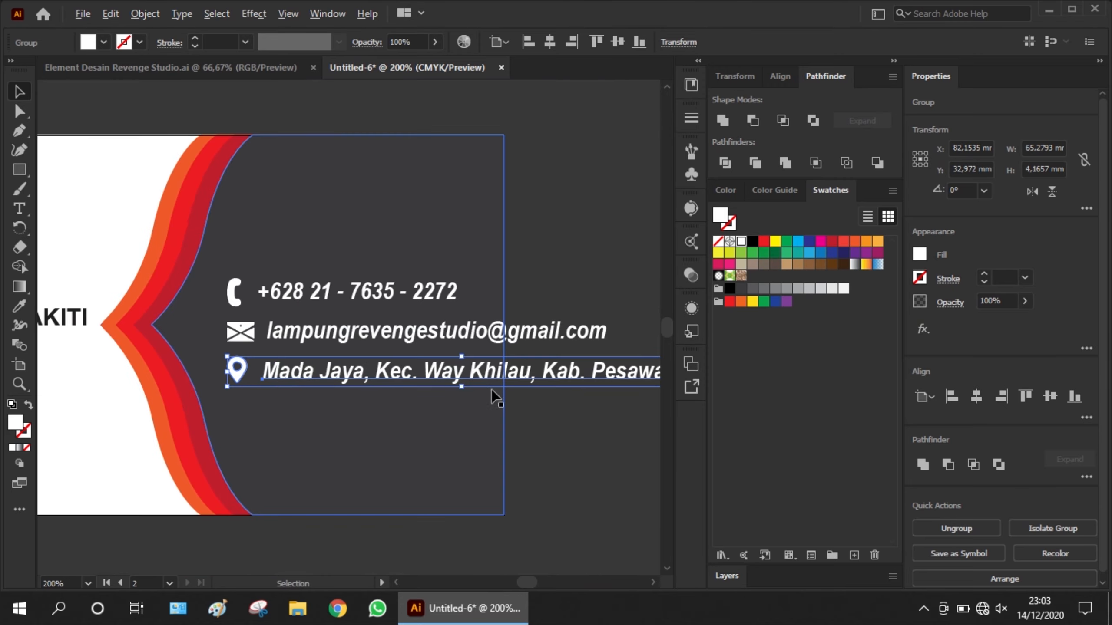
{"action": "left_click", "coordinate": [289, 336], "text": "shift"}
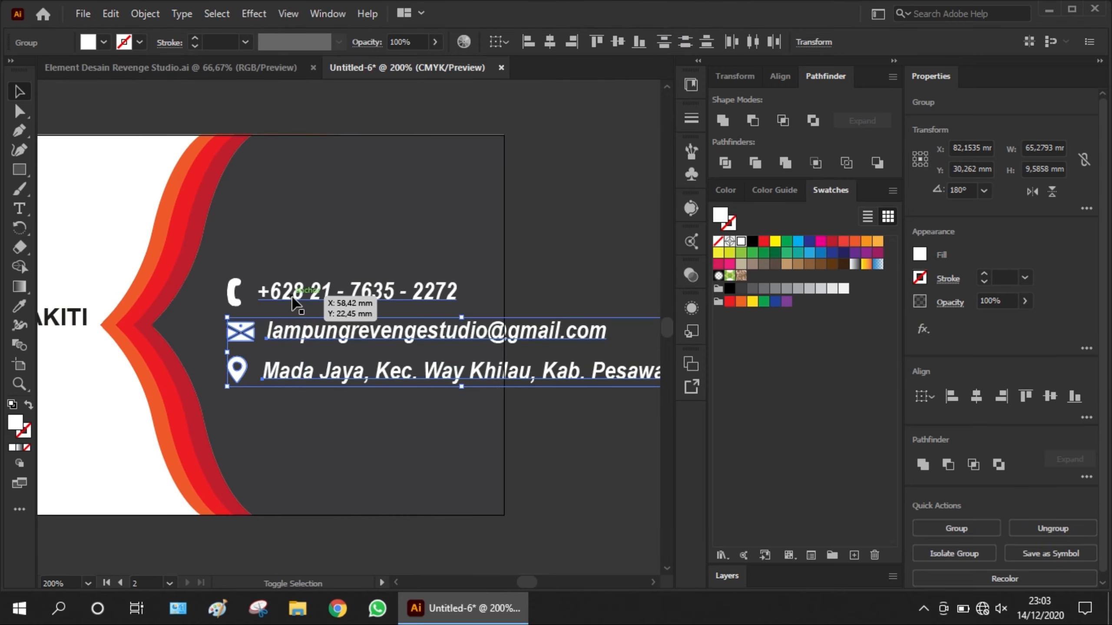
{"action": "left_click", "coordinate": [292, 297], "text": "shift"}
{"action": "right_click", "coordinate": [292, 298]}
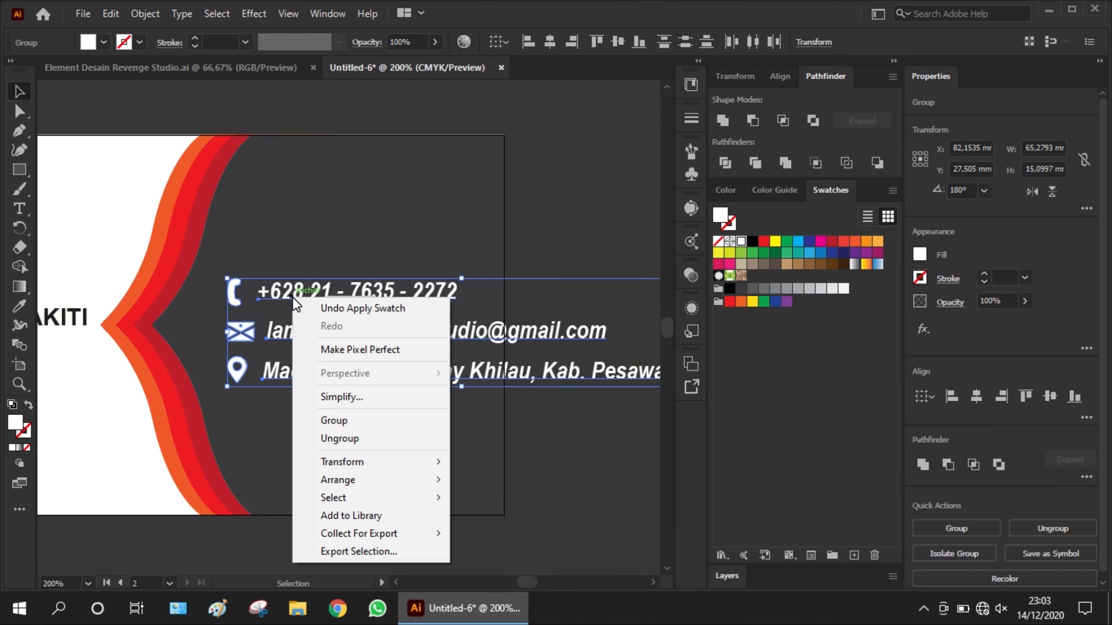
{"action": "left_click", "coordinate": [251, 404]}
{"action": "left_click", "coordinate": [297, 401]}
Step: Ungroup the address line so its text and location icon are separate objects
{"action": "left_click", "coordinate": [291, 376]}
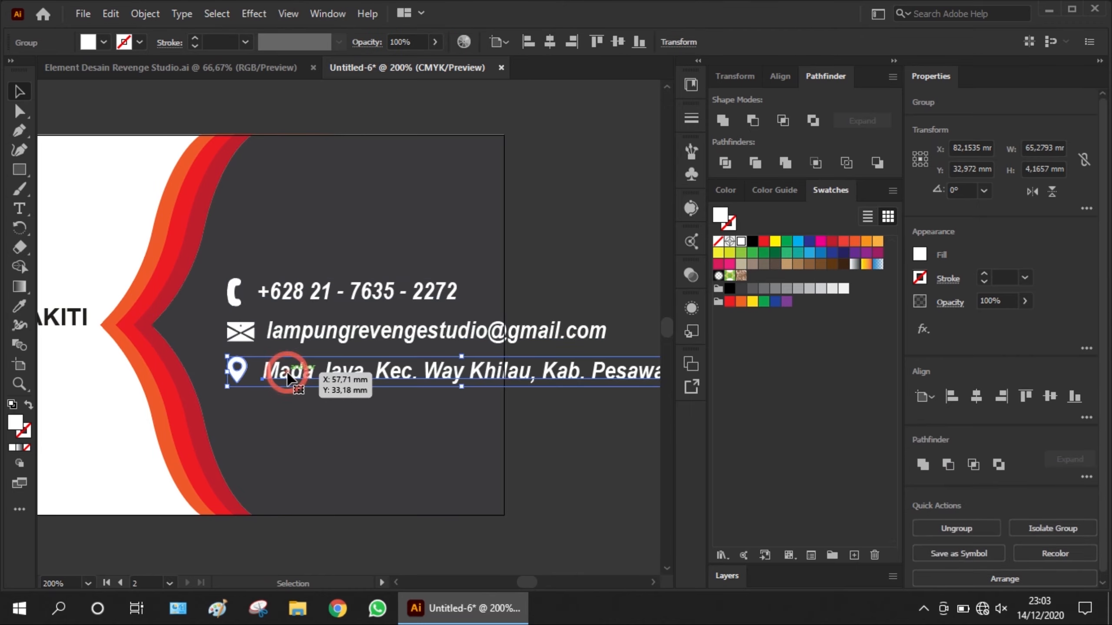
{"action": "right_click", "coordinate": [289, 374]}
{"action": "left_click", "coordinate": [350, 227]}
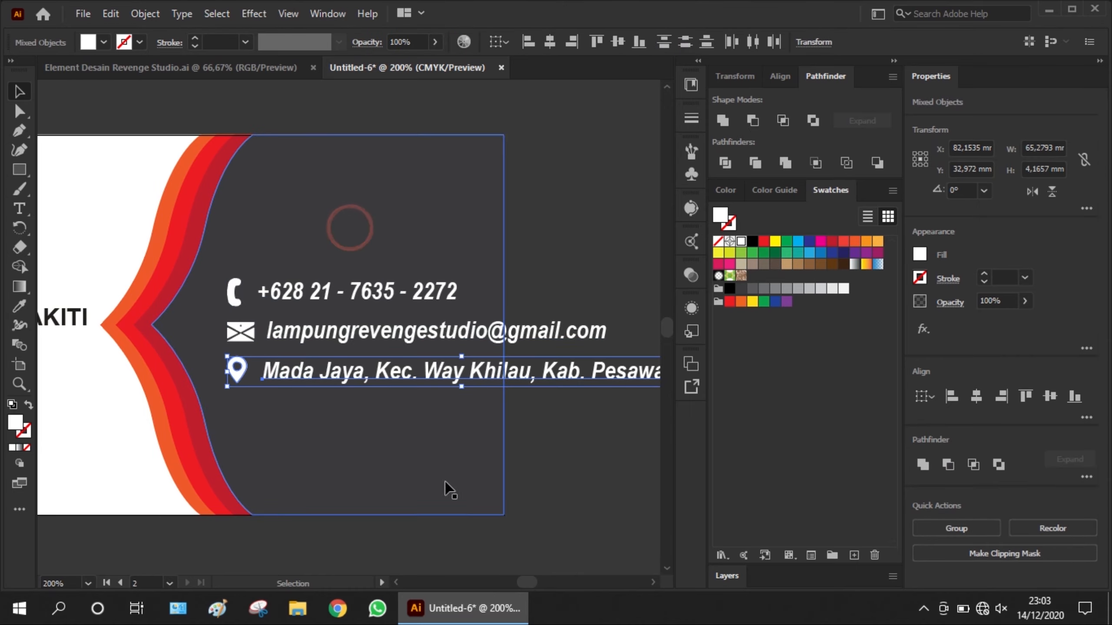
{"action": "left_click", "coordinate": [572, 440]}
Step: Split the address text into two lines before the regency name, removing the comma and space at the break
{"action": "double_click", "coordinate": [562, 373]}
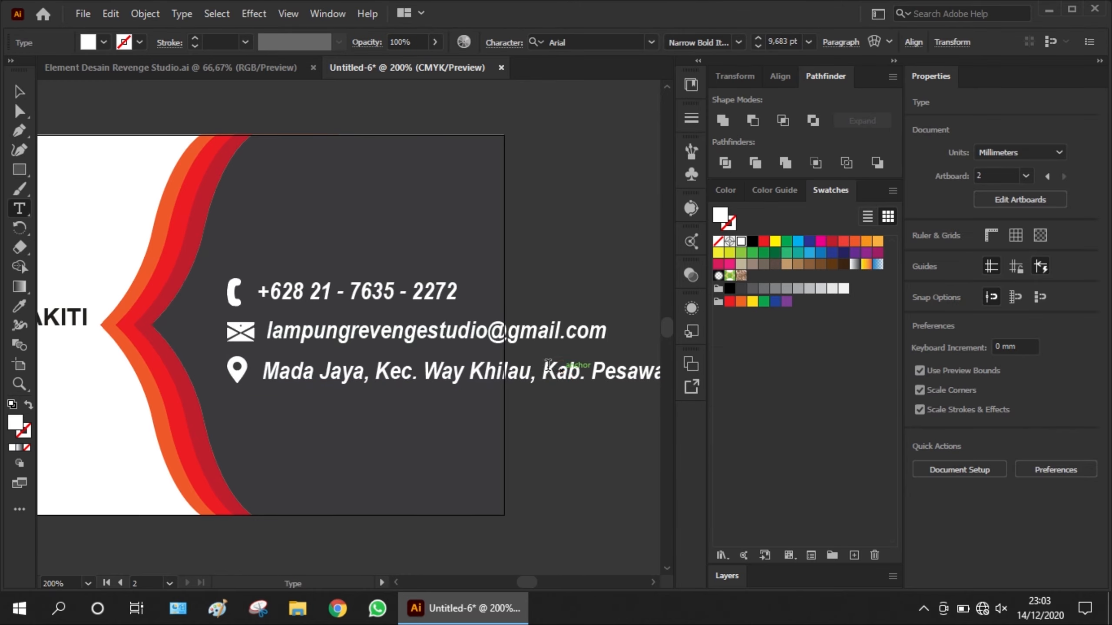
{"action": "left_click", "coordinate": [548, 366]}
{"action": "key", "text": "BackSpace"}
{"action": "key", "text": "BackSpace"}
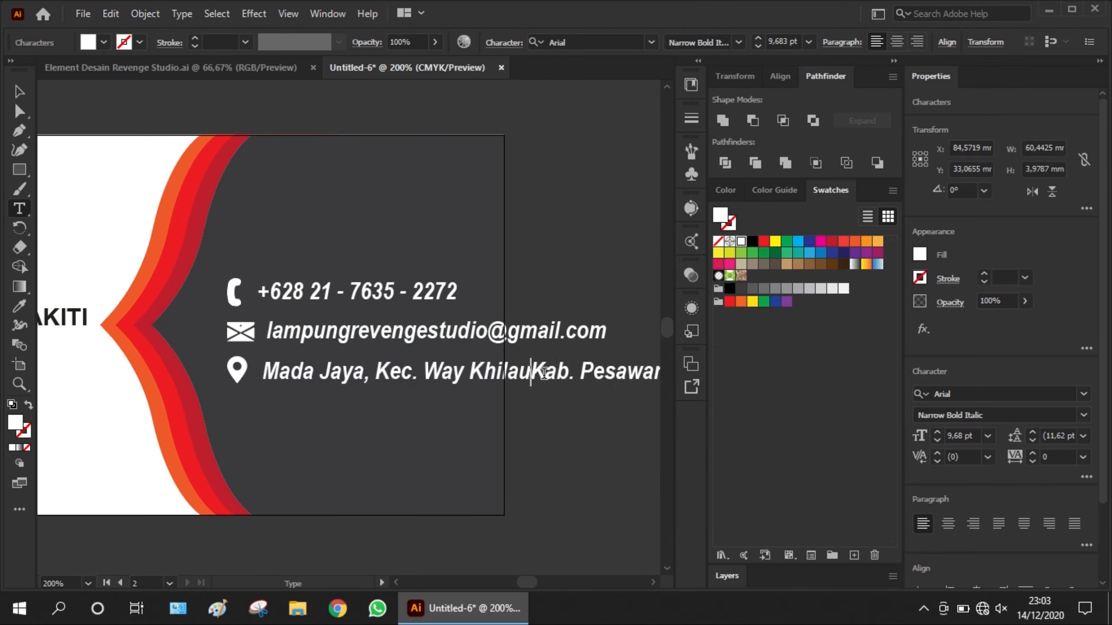
{"action": "key", "text": "Return"}
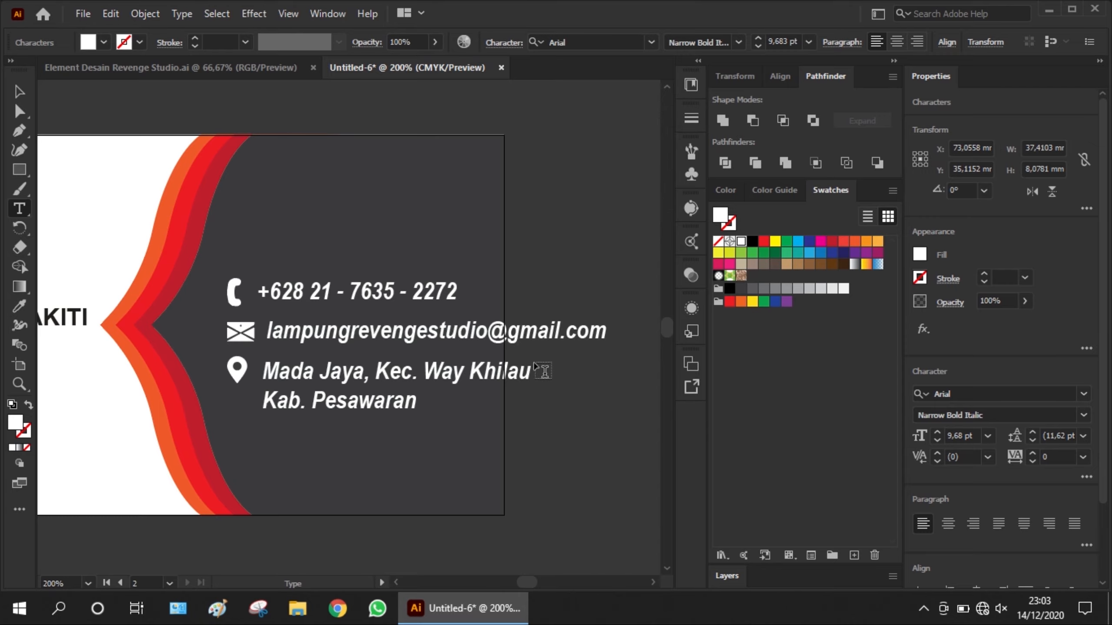
{"action": "left_click", "coordinate": [30, 87]}
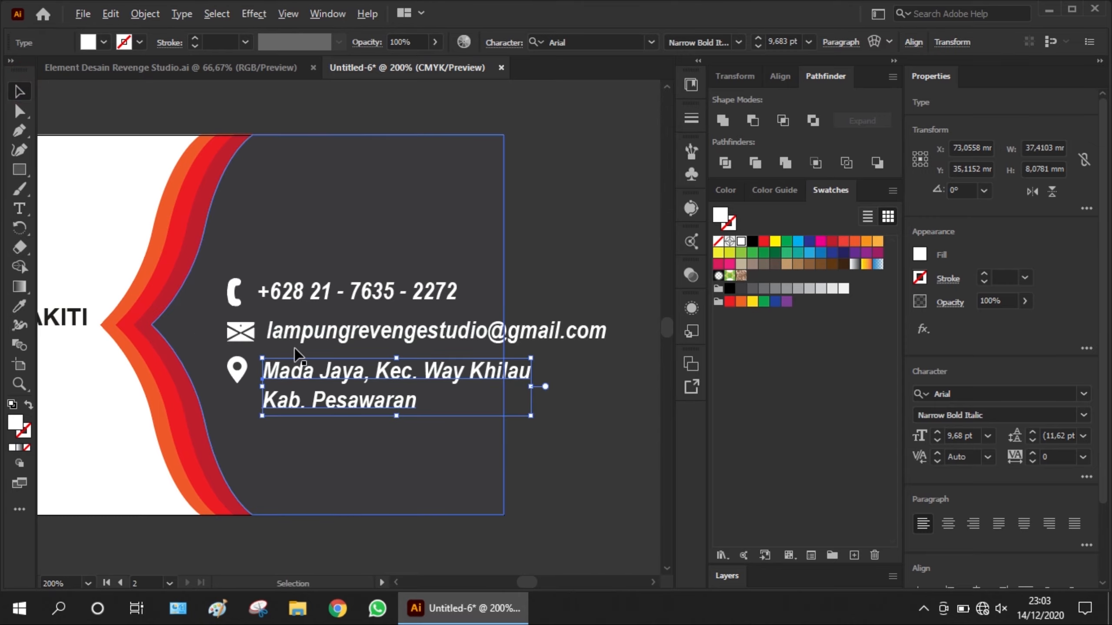
{"action": "scroll", "coordinate": [298, 355], "scroll_direction": "up", "scroll_amount": 1}
{"action": "left_click", "coordinate": [205, 377]}
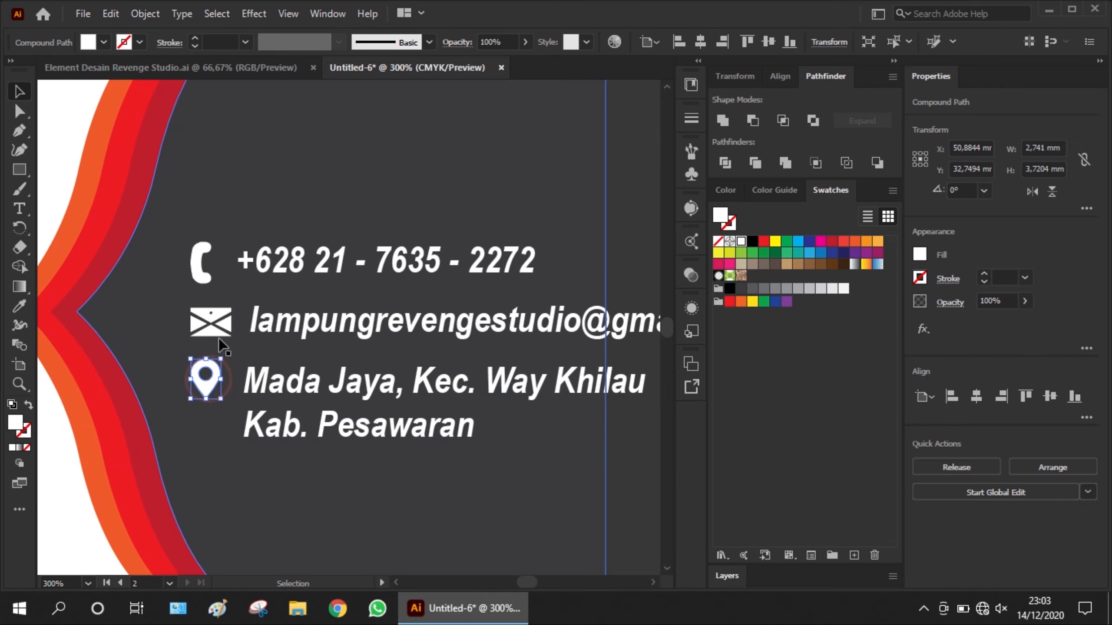
{"action": "left_click", "coordinate": [219, 329], "text": "shift"}
{"action": "left_click", "coordinate": [210, 260], "text": "shift"}
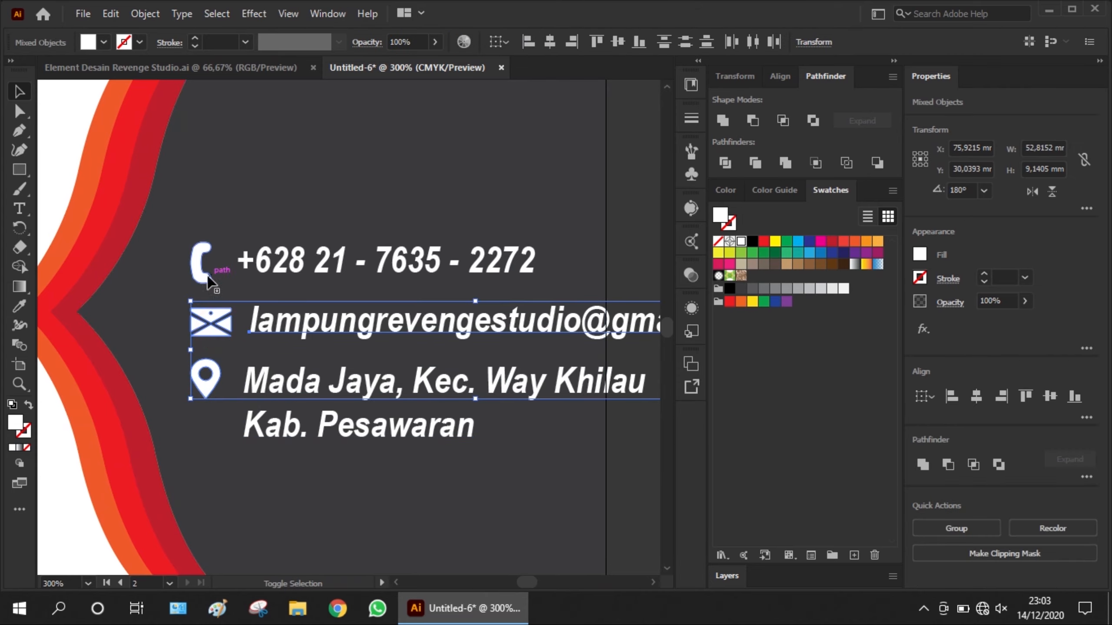
{"action": "left_click", "coordinate": [324, 224]}
Step: Ungroup the email line and the phone line so their icons are separate from the text
{"action": "left_click", "coordinate": [283, 322]}
{"action": "right_click", "coordinate": [283, 322]}
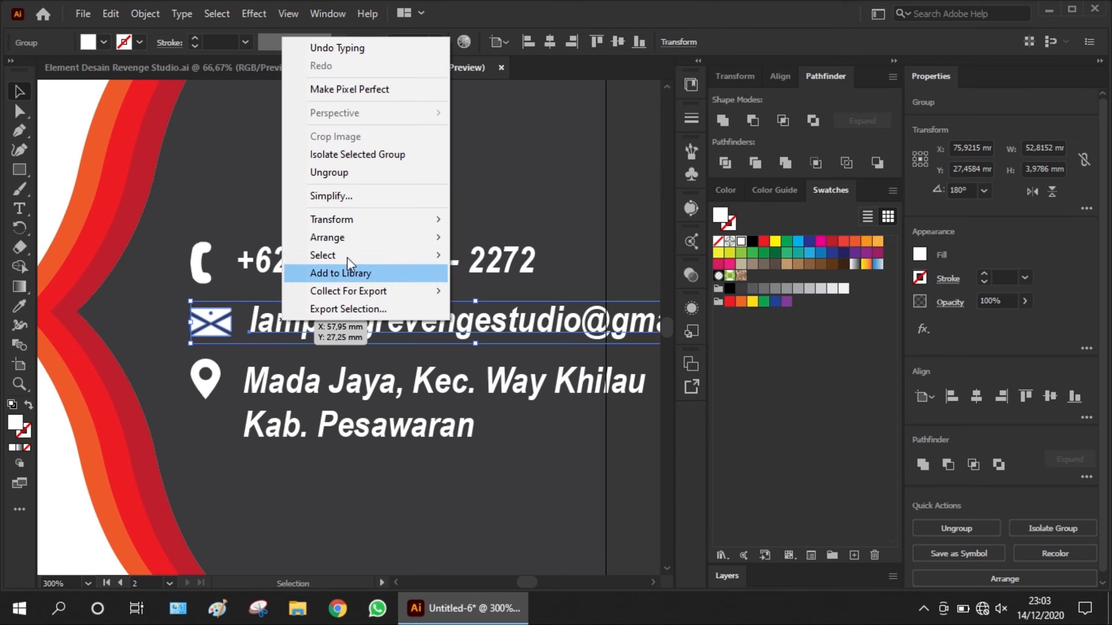
{"action": "left_click", "coordinate": [365, 170]}
{"action": "left_click", "coordinate": [261, 174]}
{"action": "left_click", "coordinate": [207, 280]}
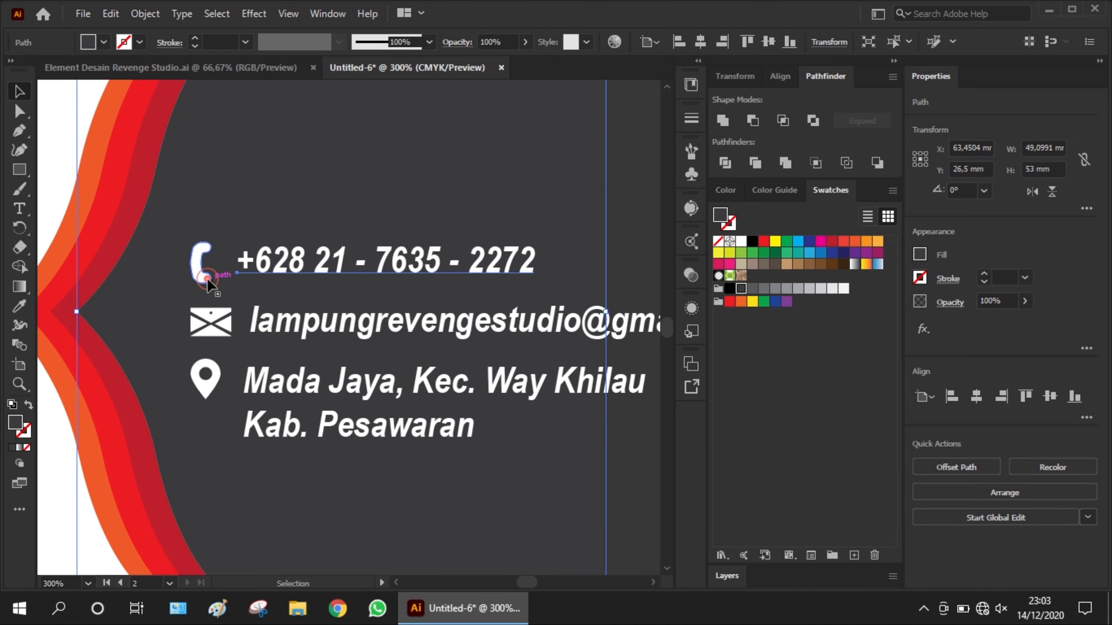
{"action": "right_click", "coordinate": [209, 280]}
{"action": "left_click", "coordinate": [259, 412]}
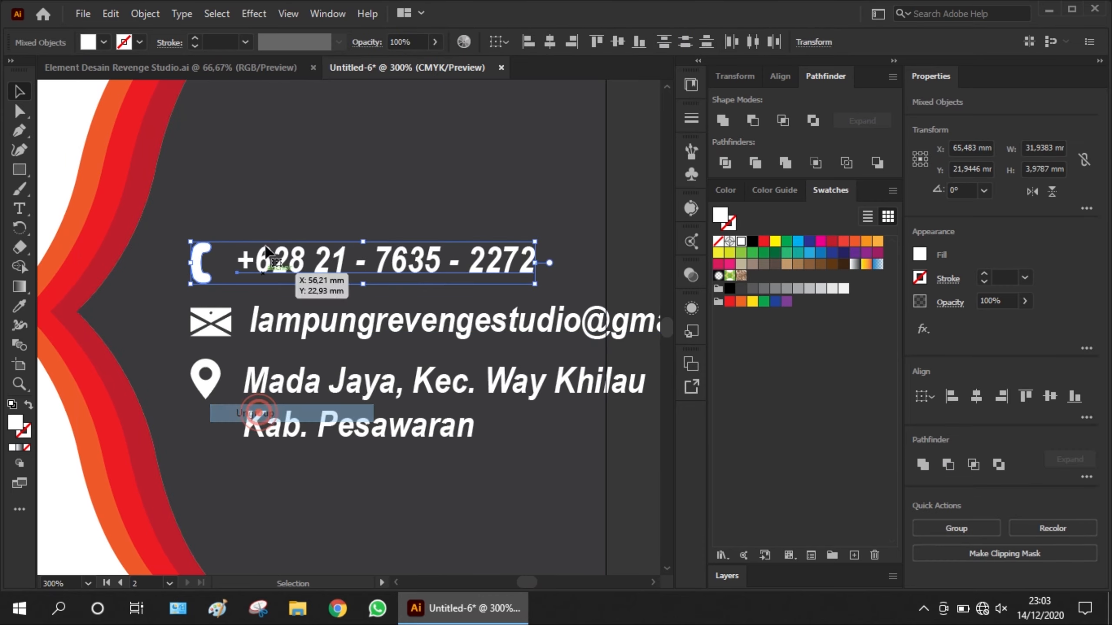
{"action": "left_click", "coordinate": [266, 231]}
Step: Try the stripes' orange and red on the phone, envelope and location icons, and fill them with the yellow-orange swatch
{"action": "left_click", "coordinate": [200, 258]}
{"action": "left_click", "coordinate": [213, 322], "text": "shift"}
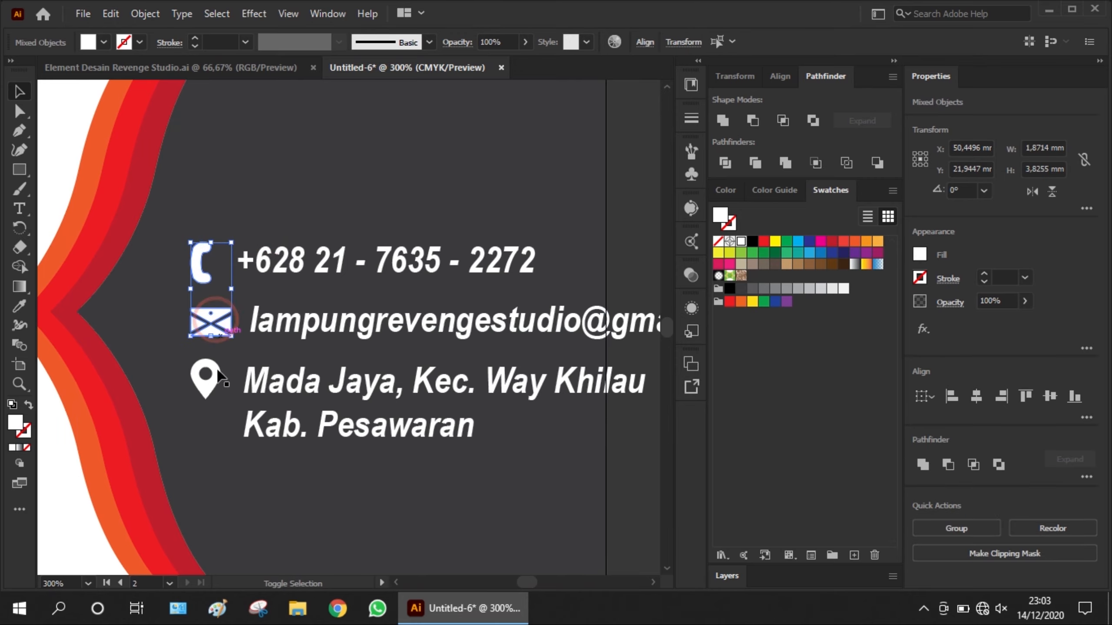
{"action": "left_click", "coordinate": [213, 385], "text": "shift"}
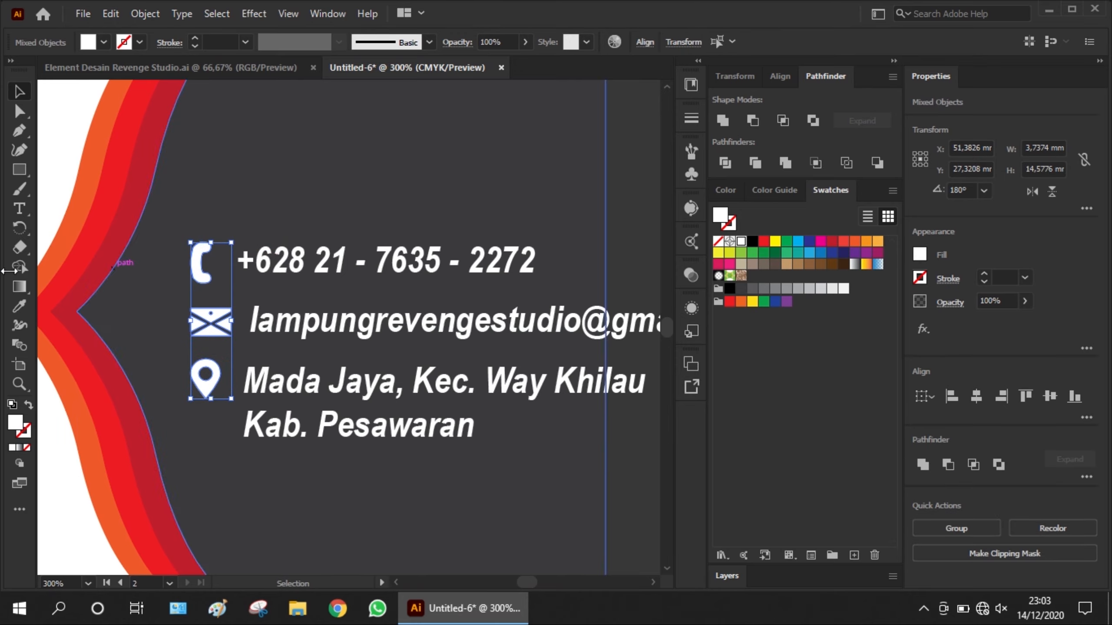
{"action": "left_click", "coordinate": [19, 304]}
{"action": "left_click", "coordinate": [65, 219]}
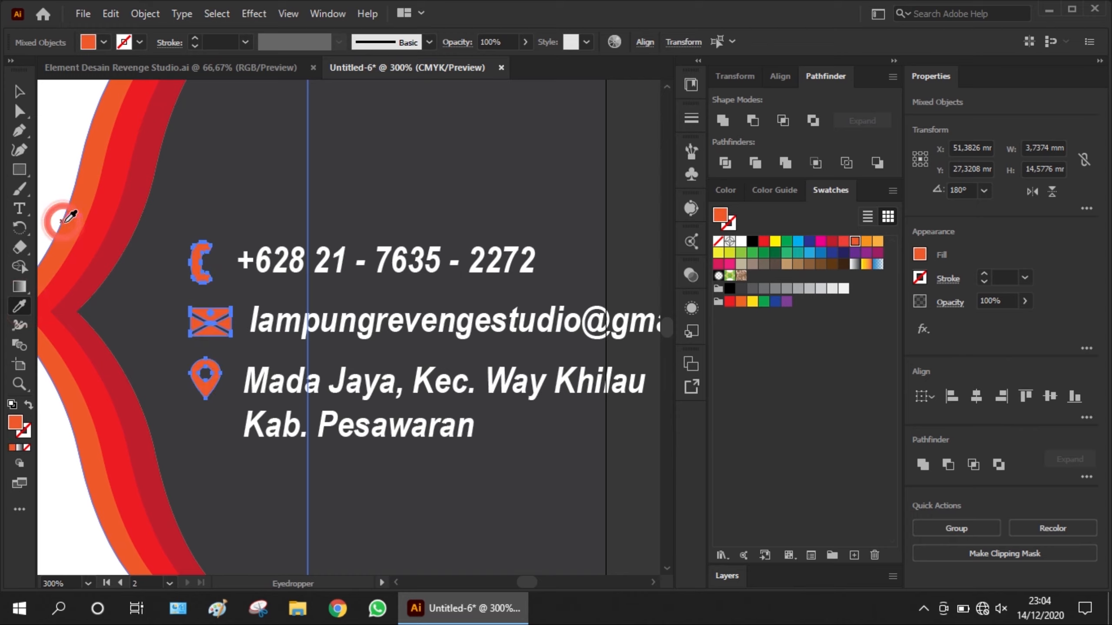
{"action": "left_click", "coordinate": [102, 201]}
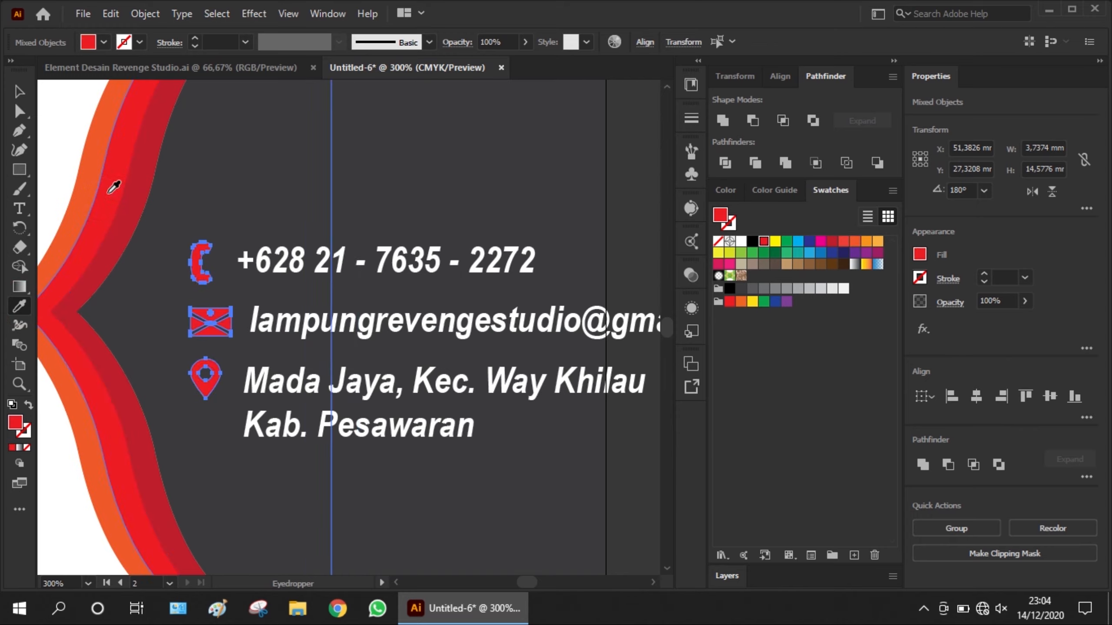
{"action": "left_click", "coordinate": [82, 166]}
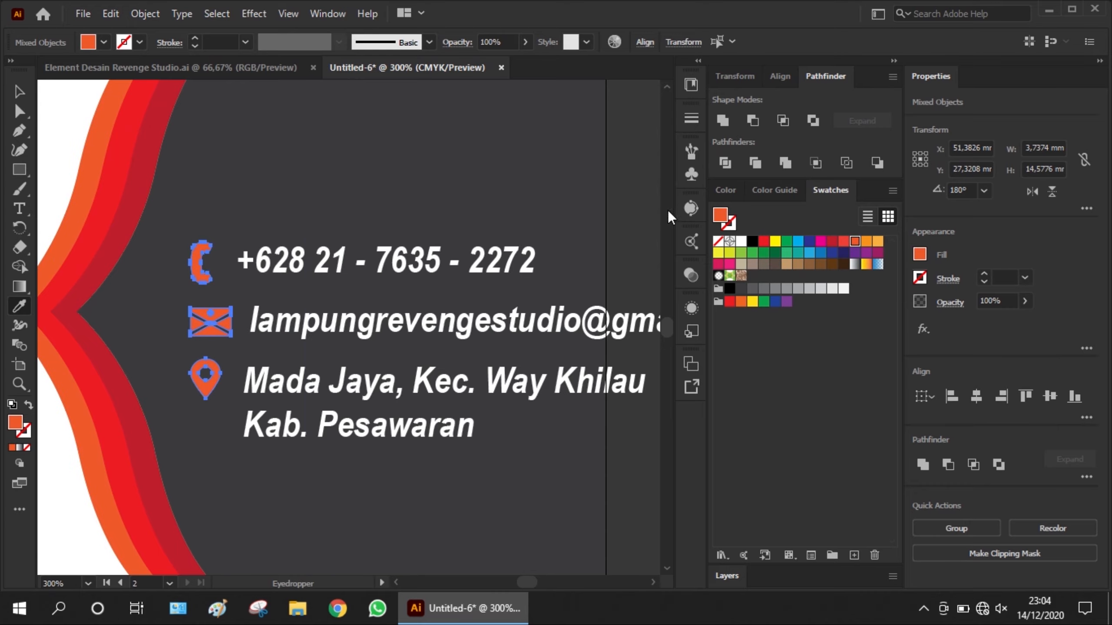
{"action": "left_click", "coordinate": [877, 242]}
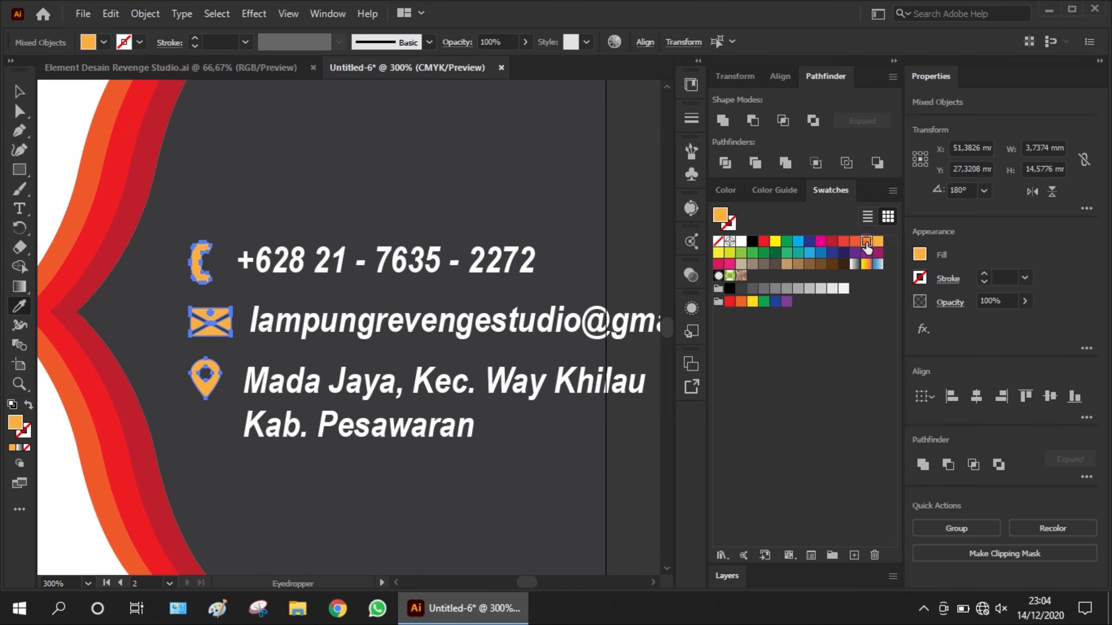
{"action": "left_click", "coordinate": [866, 242]}
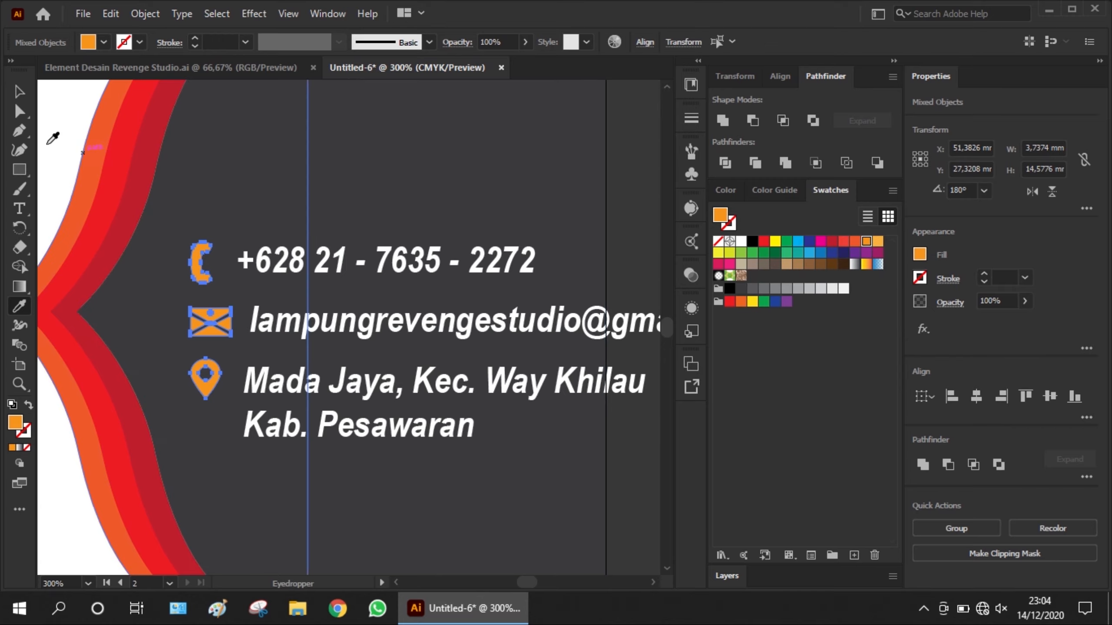
{"action": "left_click", "coordinate": [20, 89]}
{"action": "key", "text": "ctrl+minus"}
{"action": "key", "text": "ctrl+minus"}
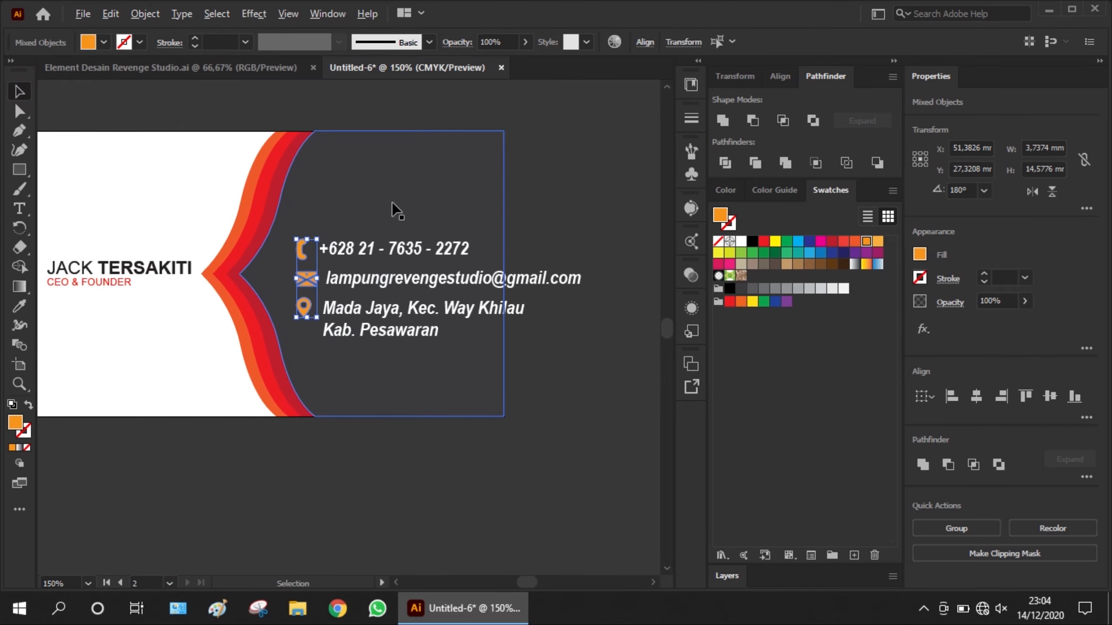
Step: Align the phone, envelope and location icons to a common horizontal center
{"action": "left_click", "coordinate": [778, 75]}
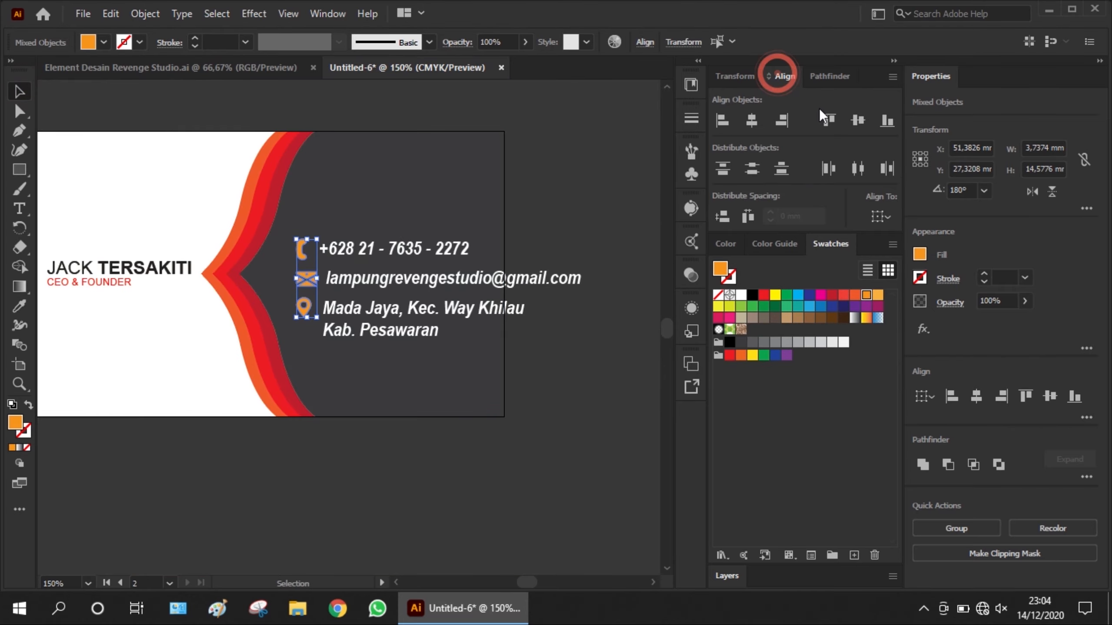
{"action": "left_click", "coordinate": [753, 121]}
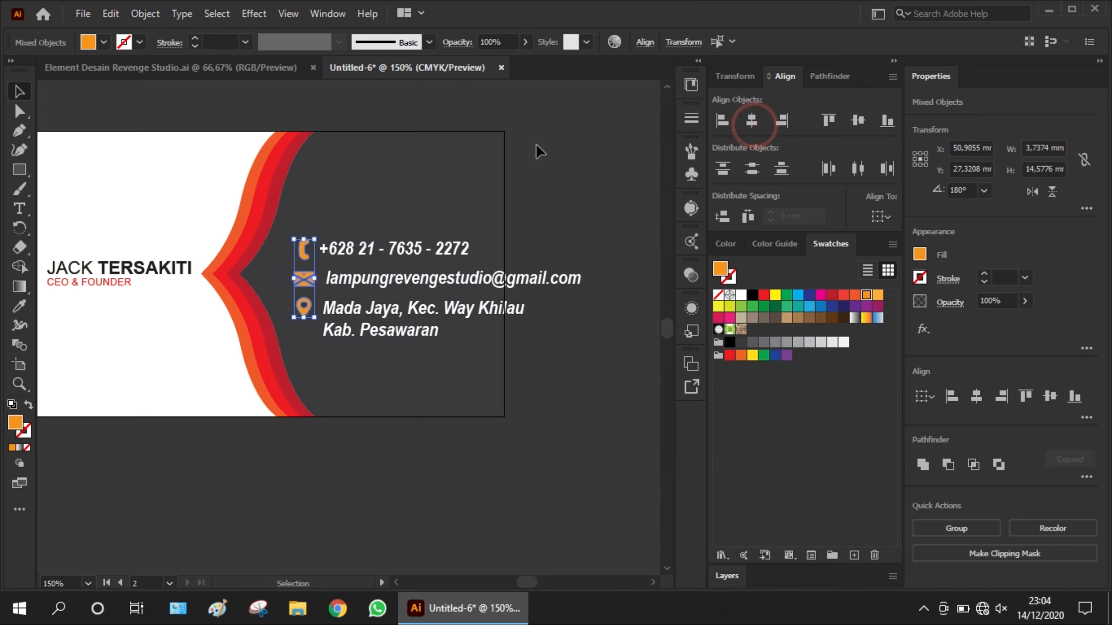
{"action": "left_click", "coordinate": [615, 170]}
Step: Set the font style of the phone, email and address texts to Narrow Italic
{"action": "scroll", "coordinate": [422, 315], "scroll_direction": "up", "scroll_amount": 1}
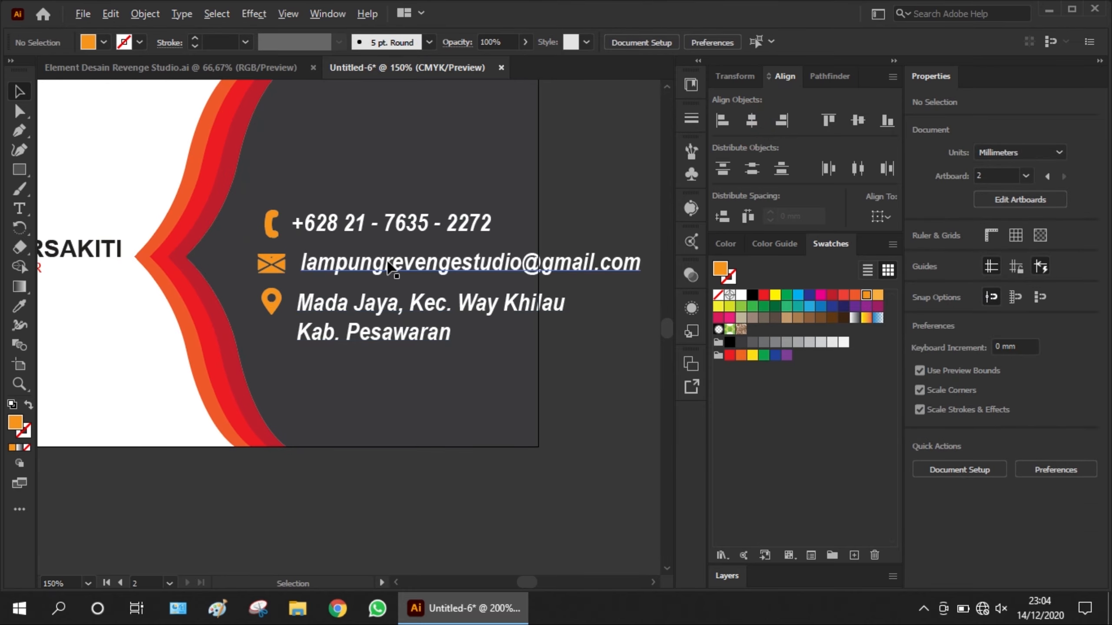
{"action": "left_click", "coordinate": [387, 264]}
{"action": "left_click", "coordinate": [397, 228], "text": "shift"}
{"action": "left_click", "coordinate": [442, 312], "text": "shift"}
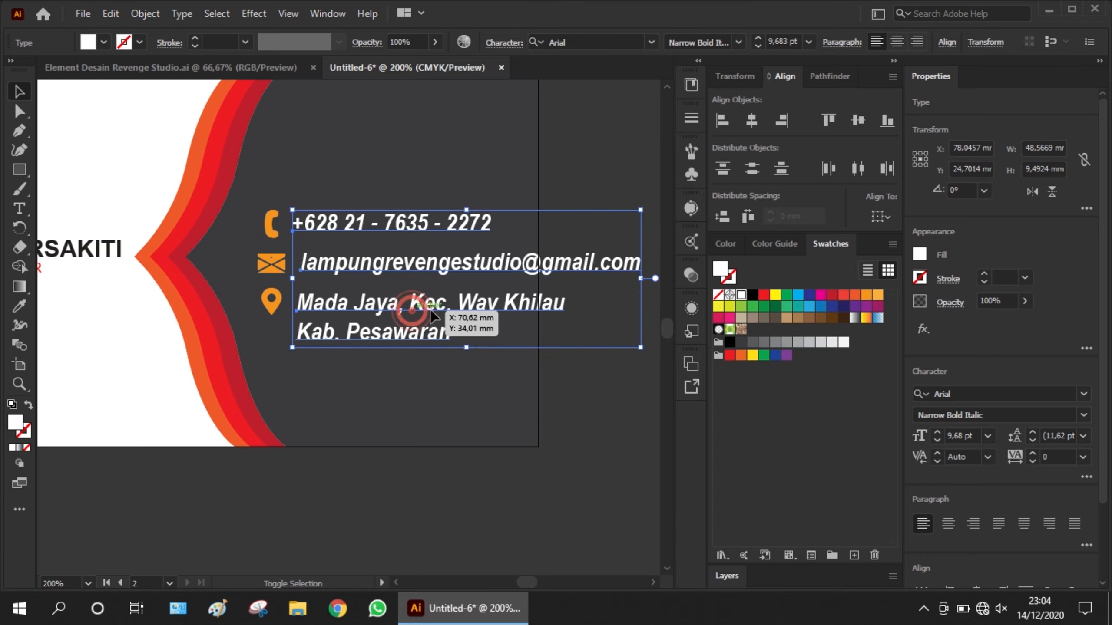
{"action": "left_click", "coordinate": [1081, 416]}
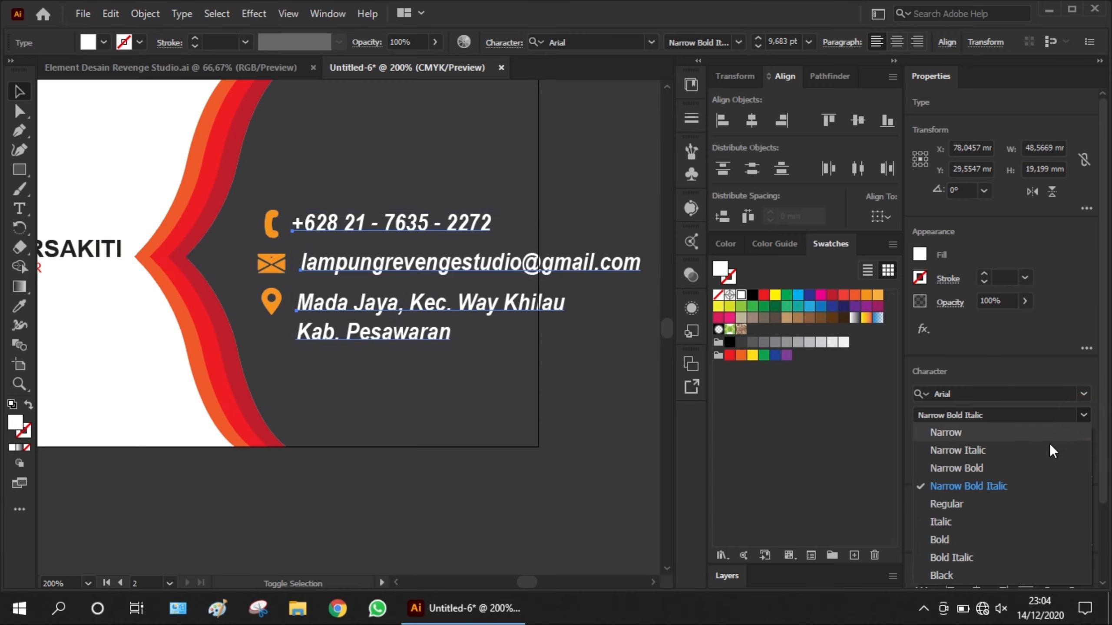
{"action": "left_click", "coordinate": [982, 453]}
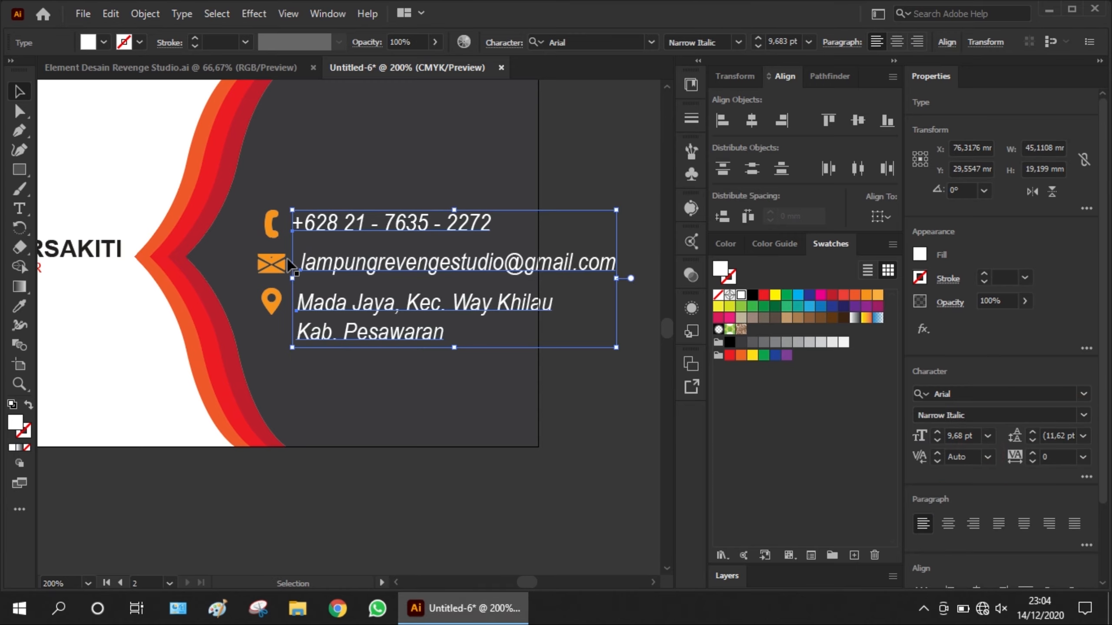
Step: Scale the contact texts together with their icons to about 38.9 × 15 mm so they fit within the dark area
{"action": "left_click", "coordinate": [271, 224], "text": "shift"}
{"action": "left_click", "coordinate": [271, 263], "text": "shift"}
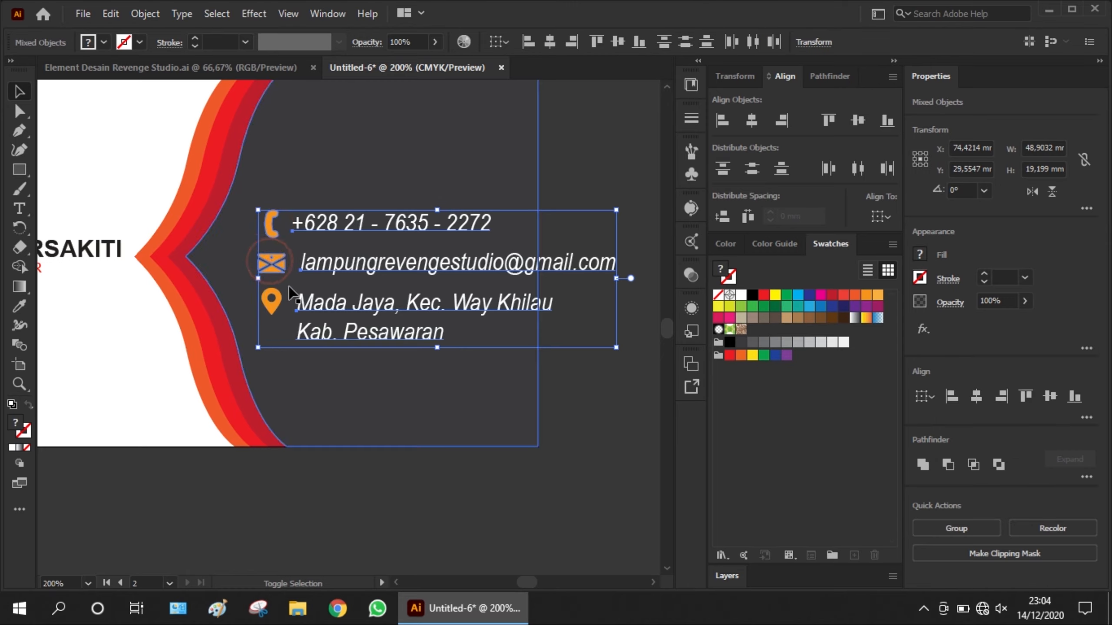
{"action": "left_click", "coordinate": [271, 300], "text": "shift"}
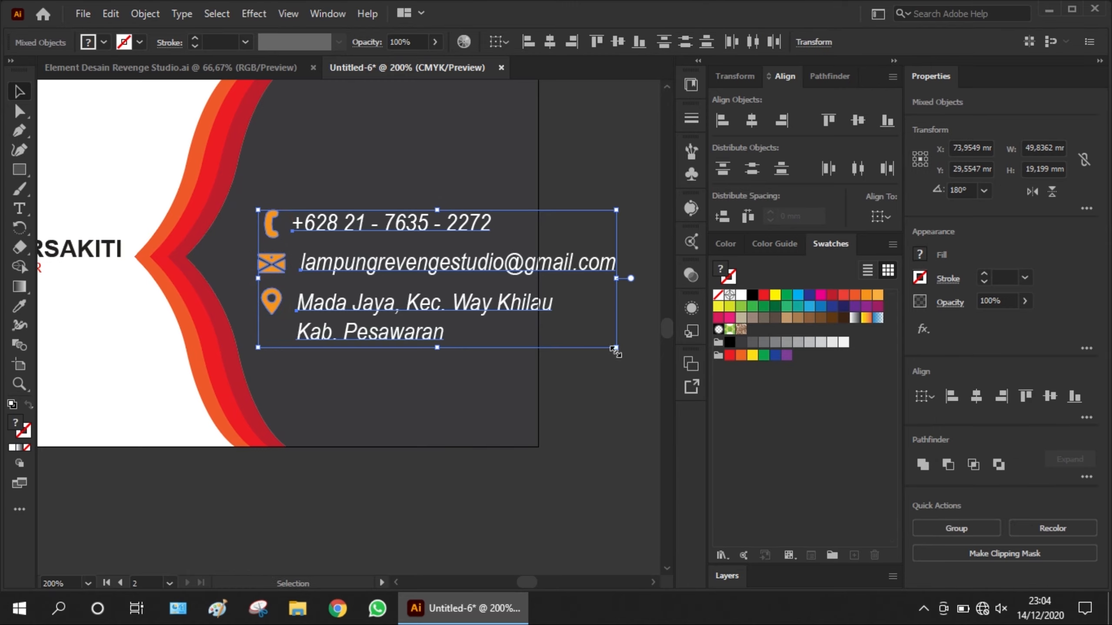
{"action": "left_click_drag", "start_coordinate": [615, 348], "coordinate": [517, 337]}
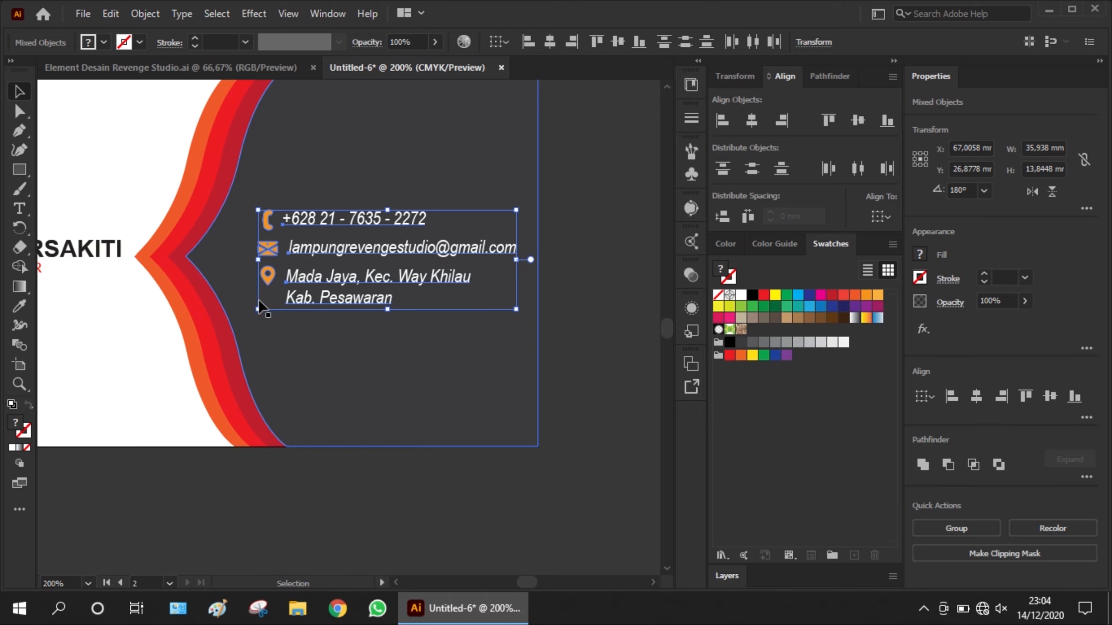
{"action": "left_click_drag", "start_coordinate": [258, 311], "coordinate": [237, 318]}
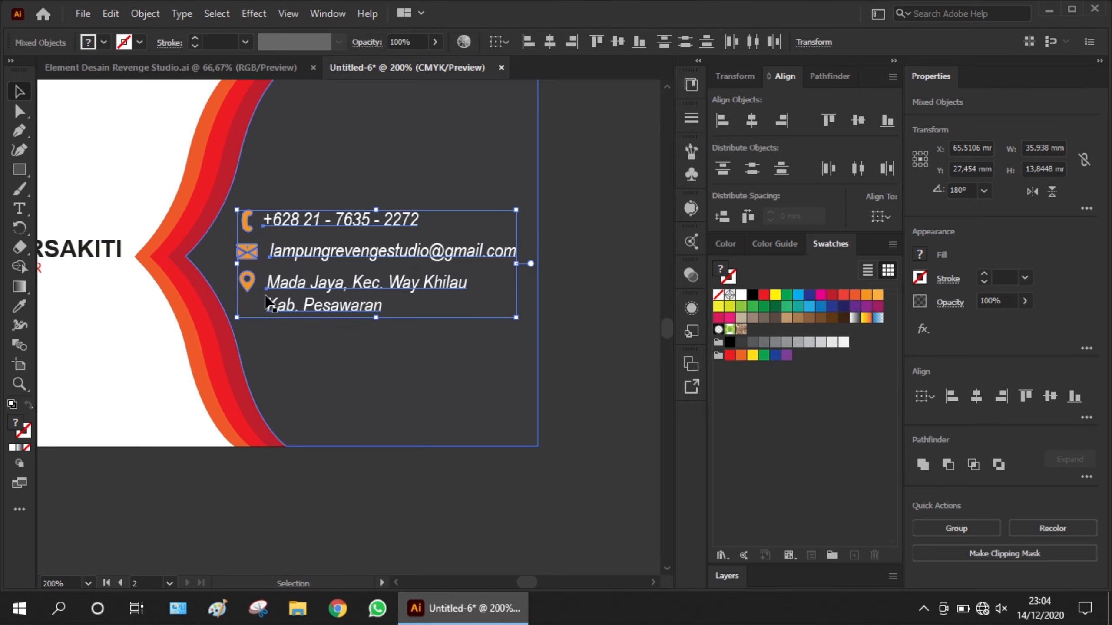
{"action": "left_click", "coordinate": [573, 219]}
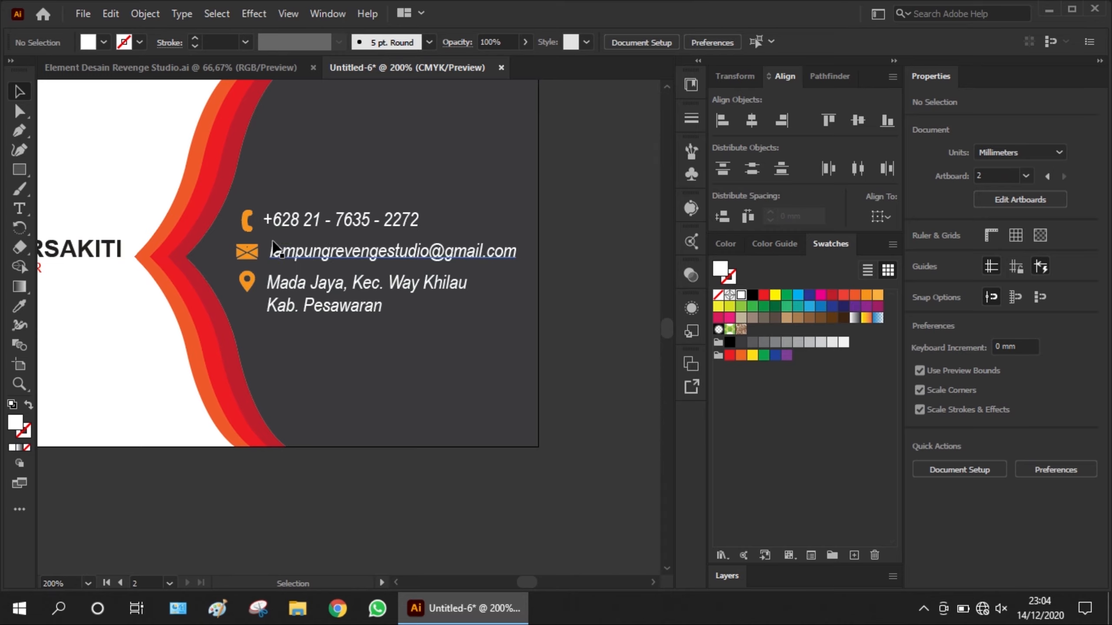
Step: Fill the phone, envelope and location icons with the white swatch
{"action": "left_click", "coordinate": [247, 224]}
{"action": "left_click", "coordinate": [247, 252], "text": "shift"}
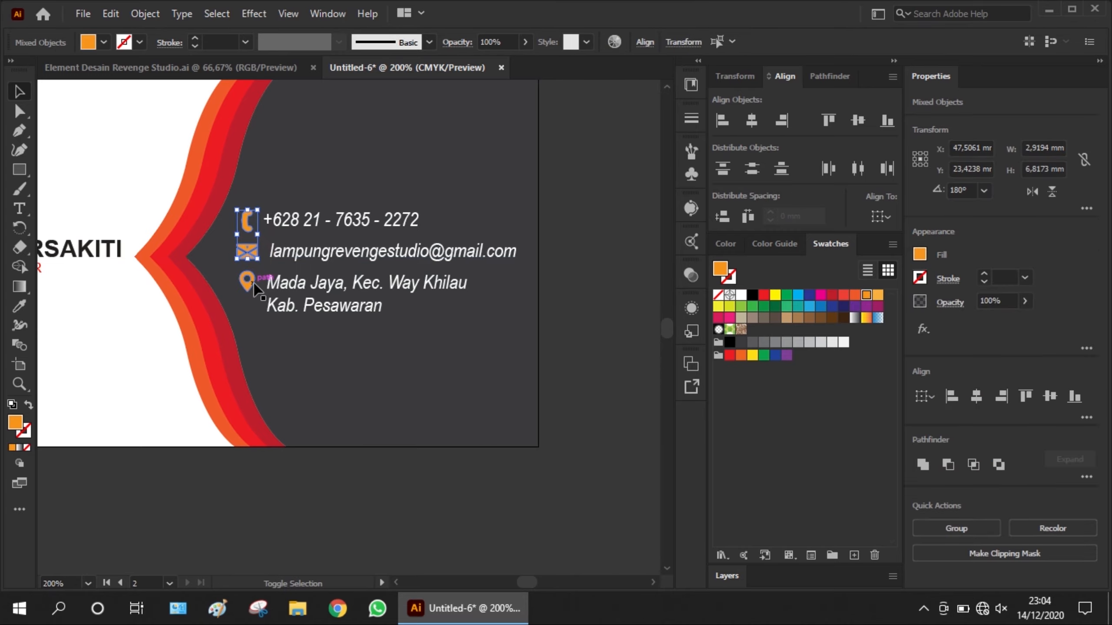
{"action": "left_click", "coordinate": [740, 297]}
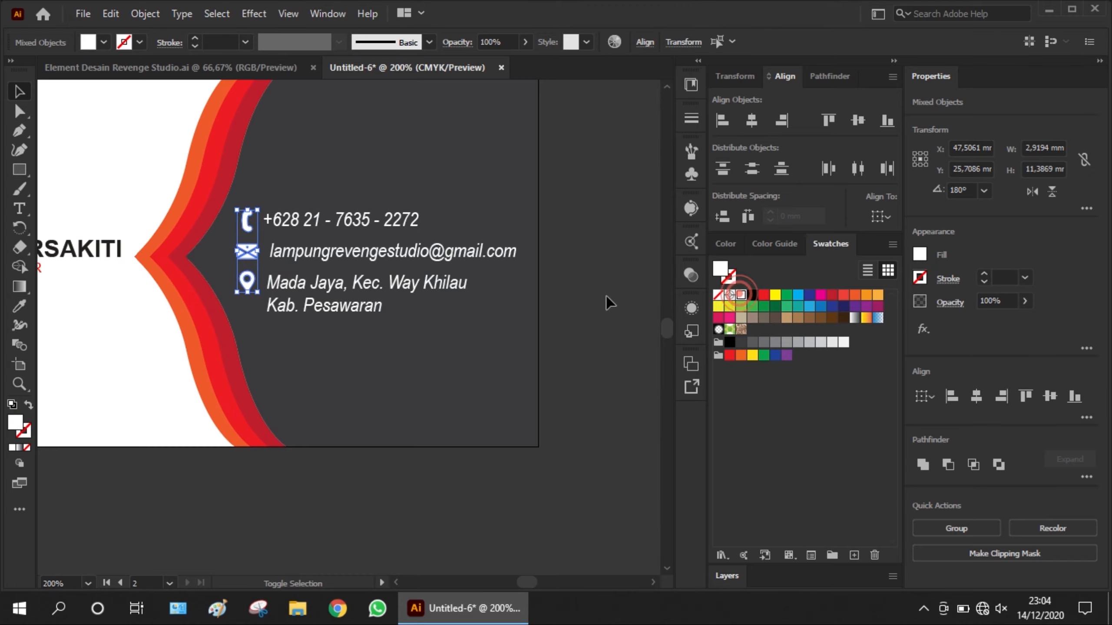
{"action": "left_click", "coordinate": [568, 294]}
{"action": "scroll", "coordinate": [626, 300], "scroll_direction": "down", "scroll_amount": 1}
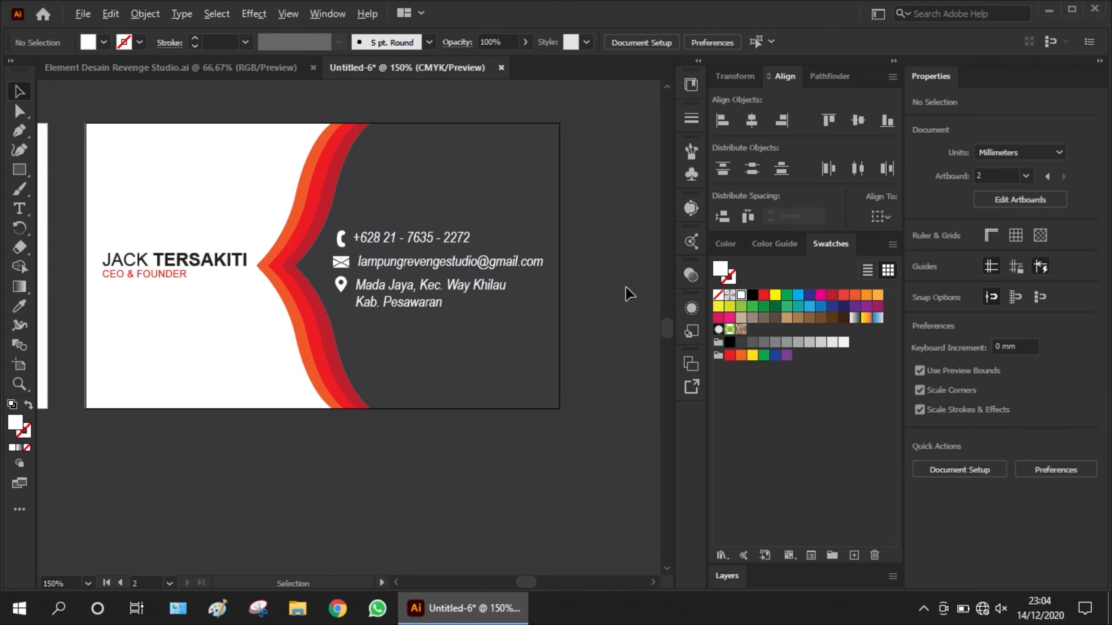
Step: Copy the QR code from Element Desain Revenge Studio.ai and place it, scaled down, on the card's white area below the job title
{"action": "left_click", "coordinate": [204, 68]}
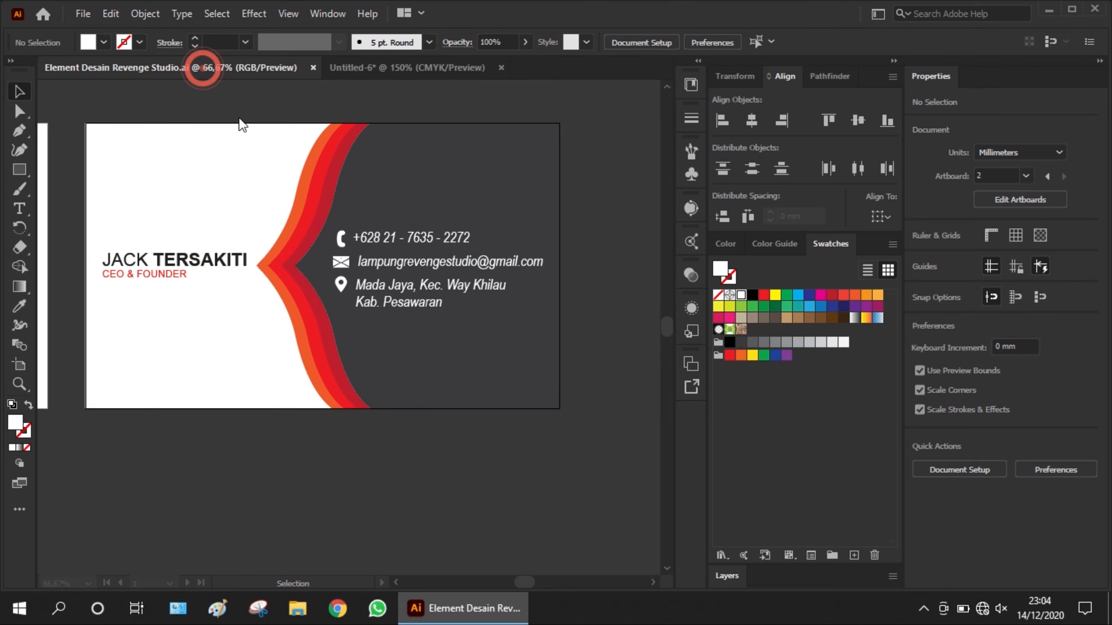
{"action": "left_click", "coordinate": [263, 239]}
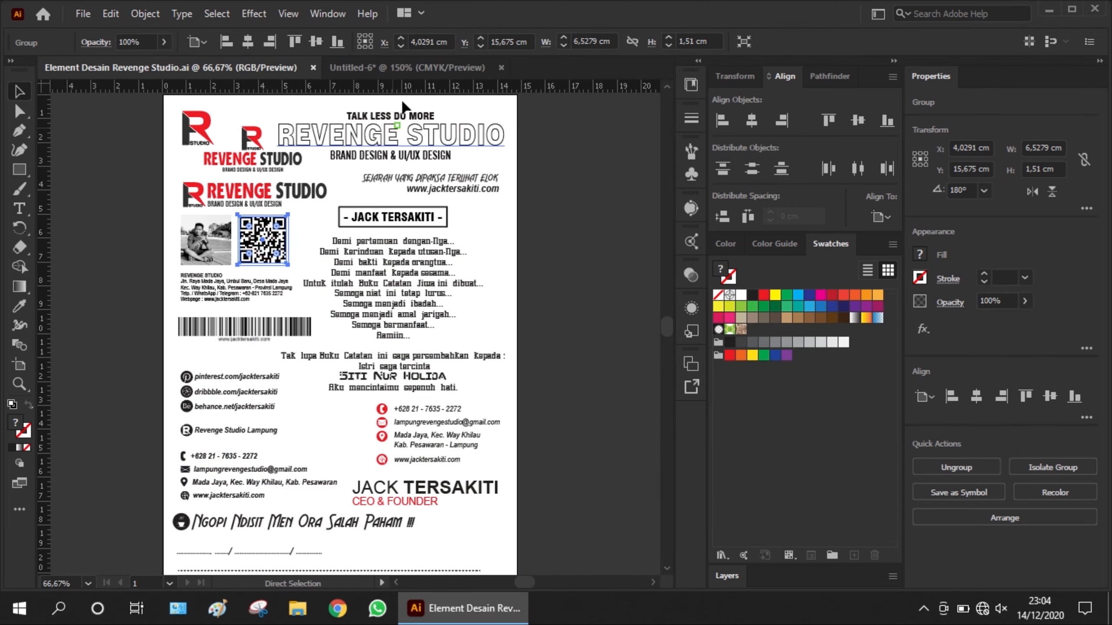
{"action": "left_click", "coordinate": [414, 67]}
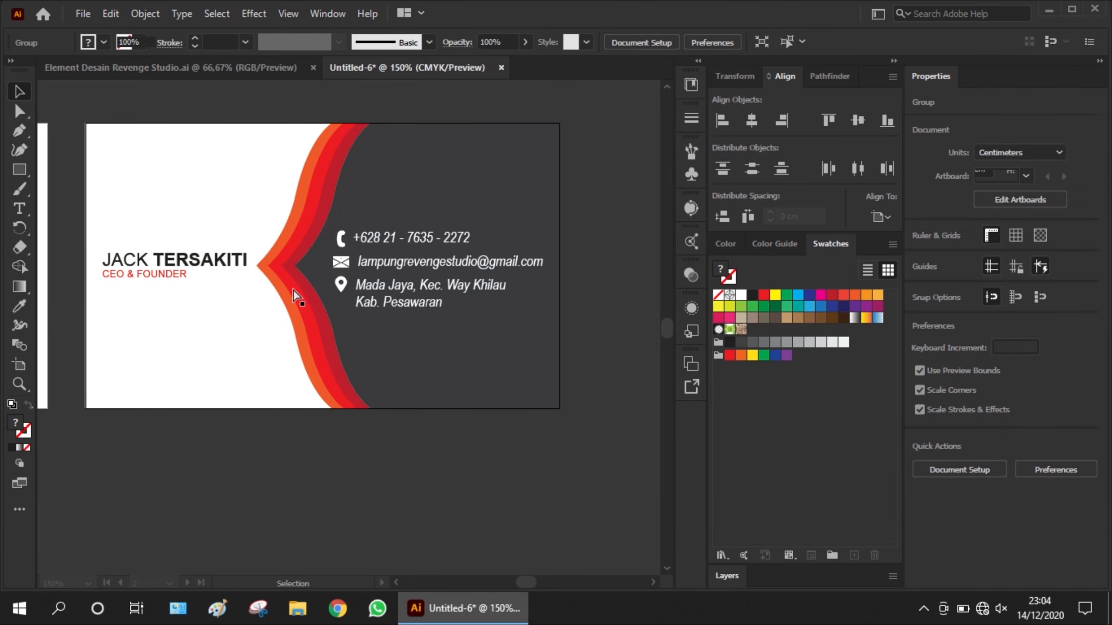
{"action": "key", "text": "ctrl+v"}
{"action": "left_click_drag", "start_coordinate": [406, 270], "coordinate": [131, 361]}
{"action": "left_click", "coordinate": [148, 477]}
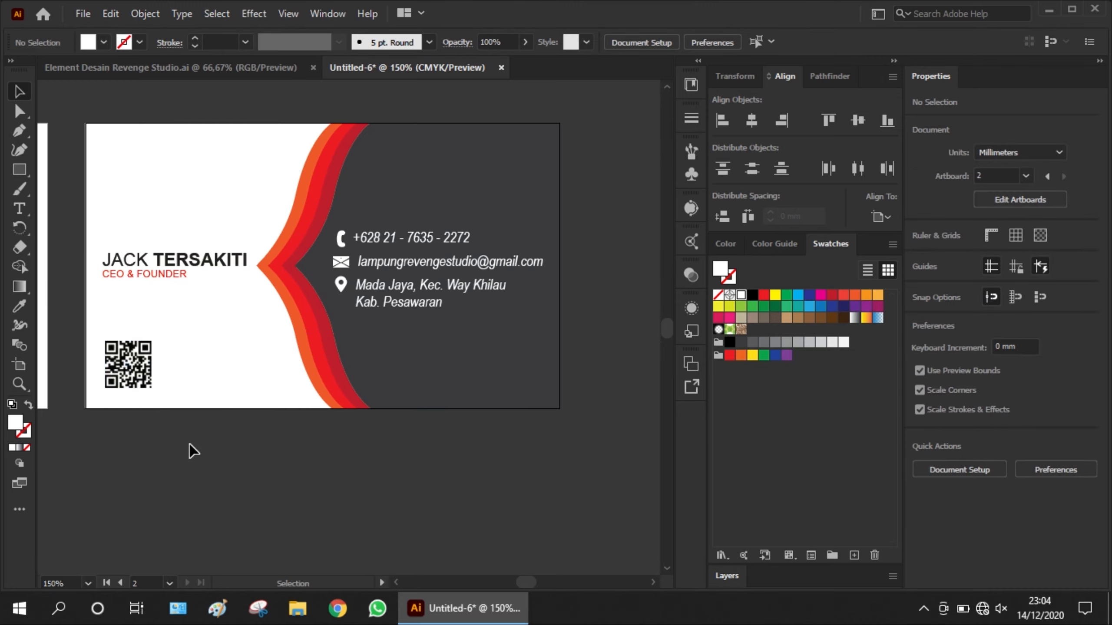
Step: Copy the standalone R Studio logo from Element Desain Revenge Studio.ai and place it on the dark area above the contact lines
{"action": "scroll", "coordinate": [575, 440], "scroll_direction": "down", "scroll_amount": 2}
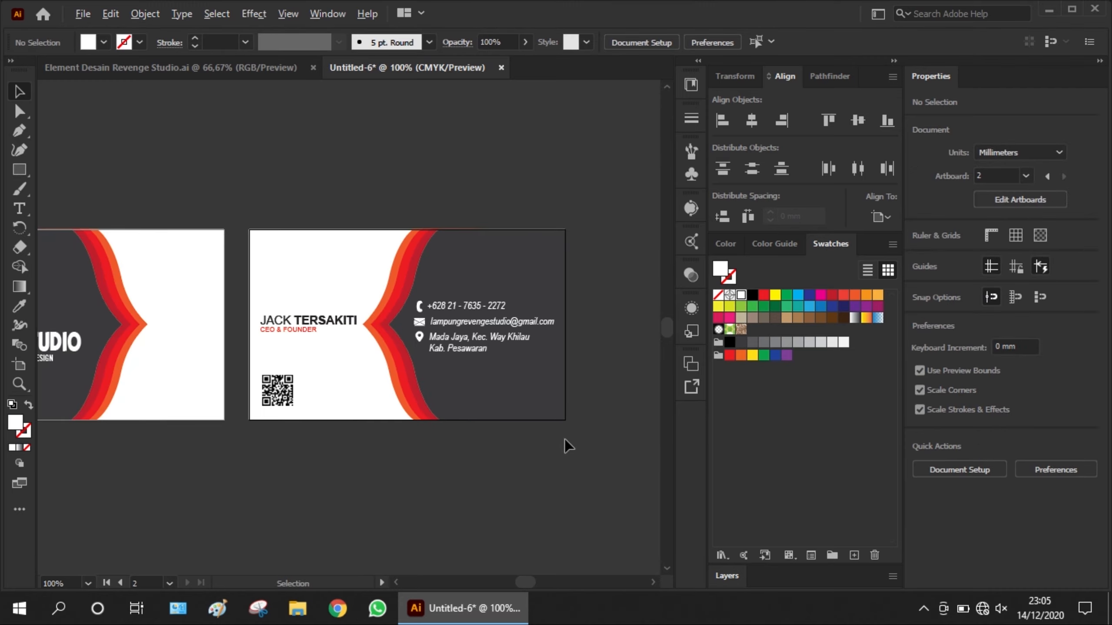
{"action": "scroll", "coordinate": [429, 522], "scroll_direction": "up", "scroll_amount": 1}
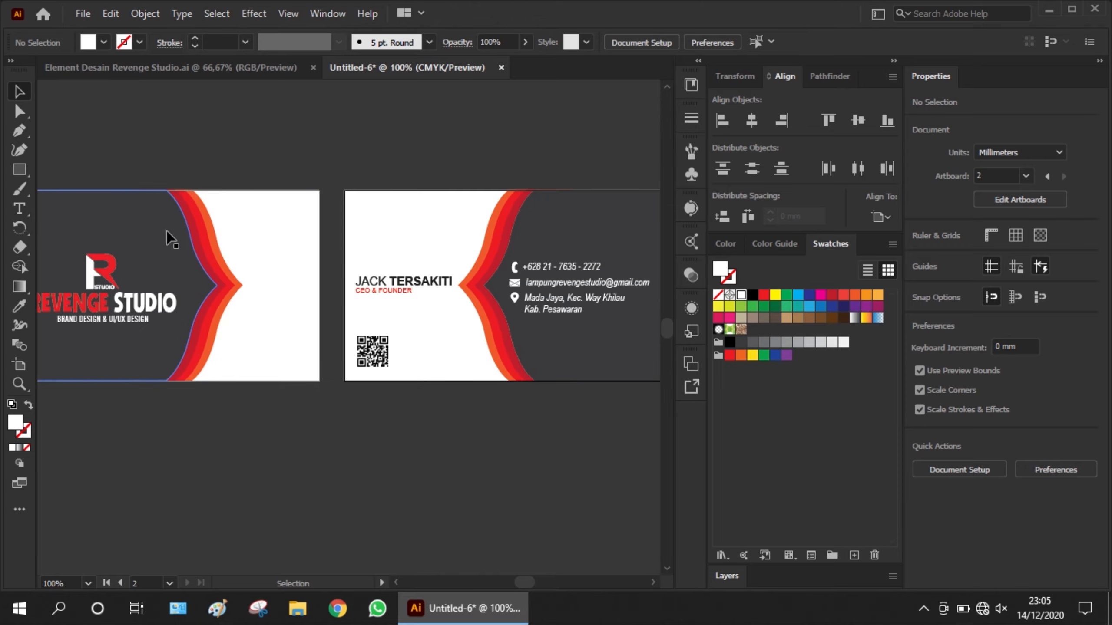
{"action": "left_click", "coordinate": [173, 68]}
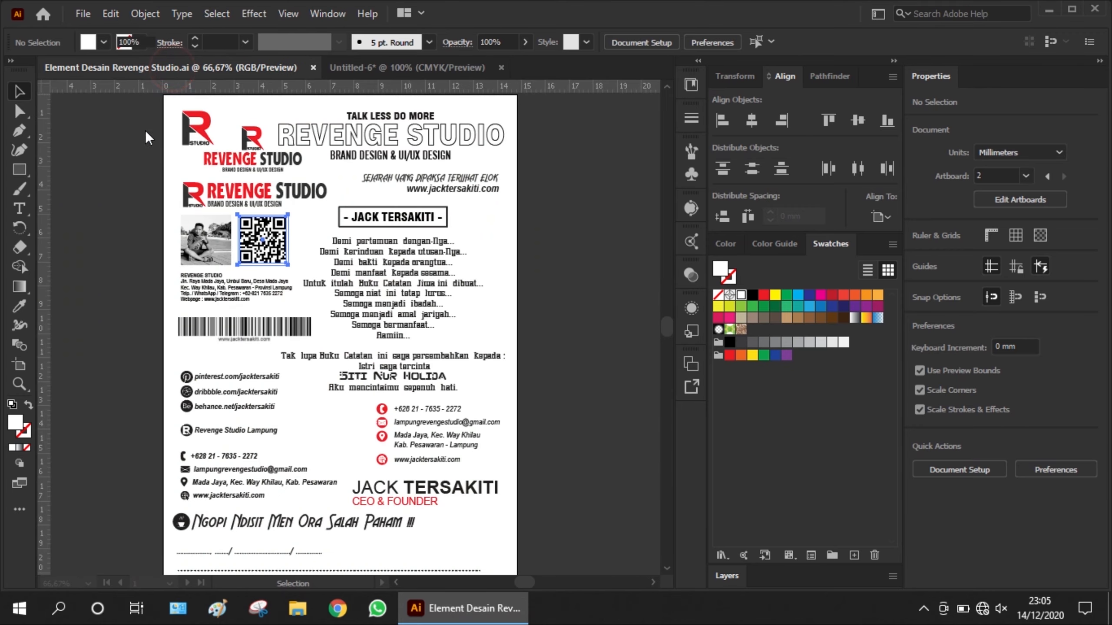
{"action": "left_click", "coordinate": [559, 301]}
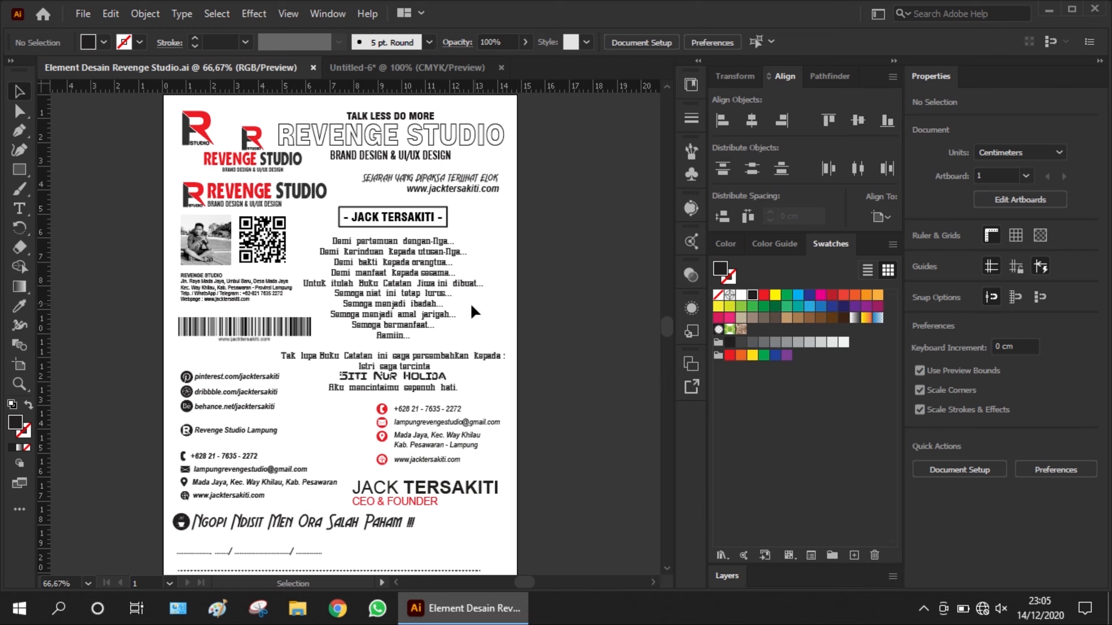
{"action": "left_click", "coordinate": [207, 137]}
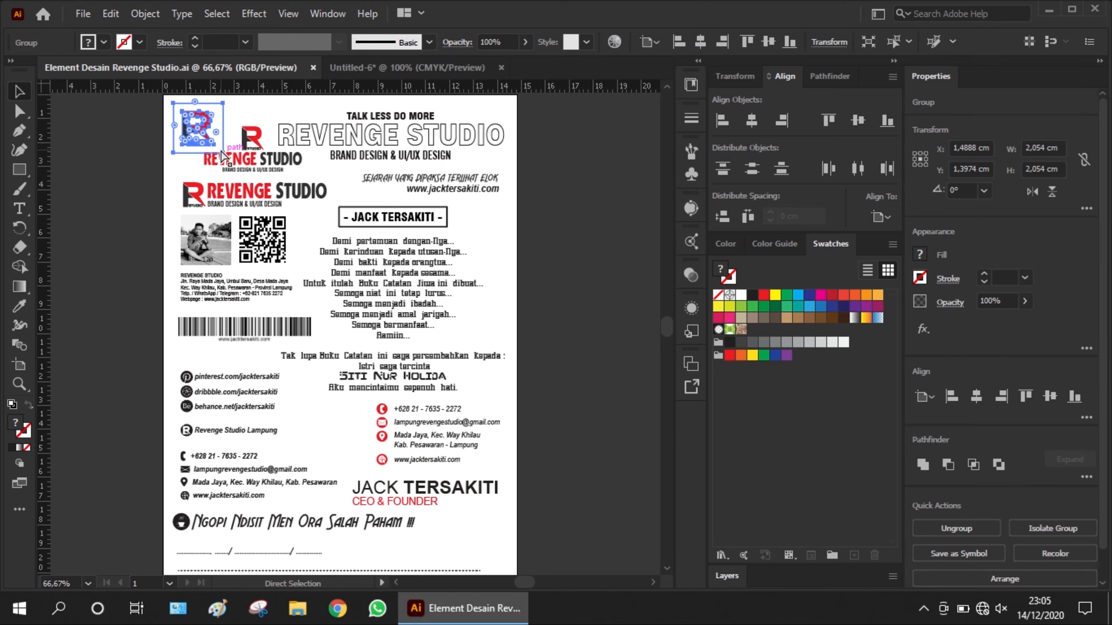
{"action": "left_click", "coordinate": [406, 67]}
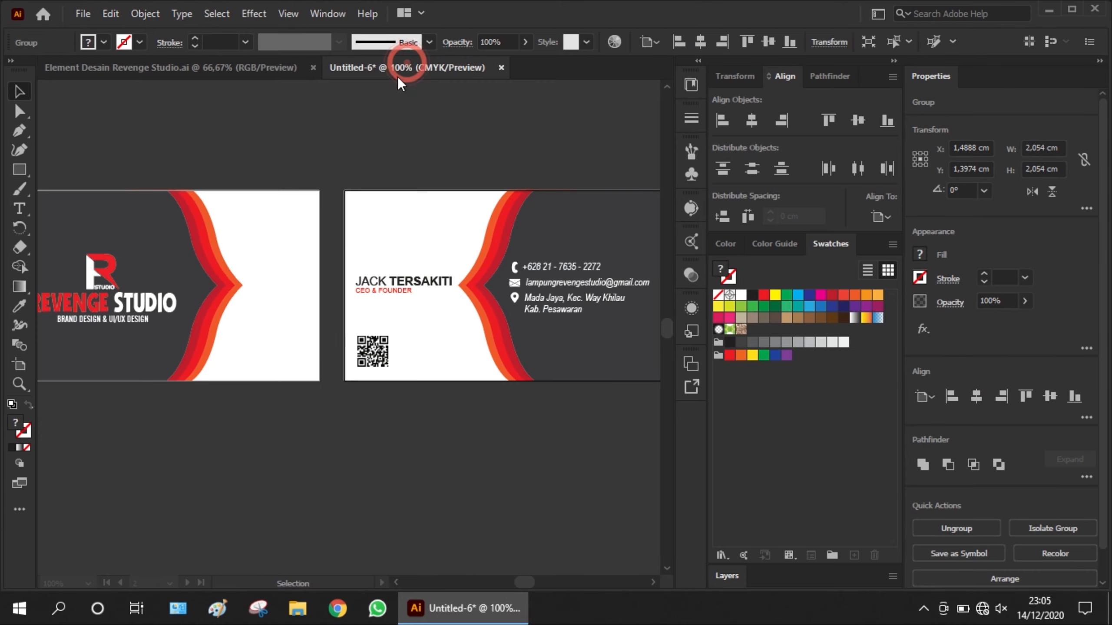
{"action": "key", "text": "ctrl+v"}
{"action": "key", "text": "ctrl+minus"}
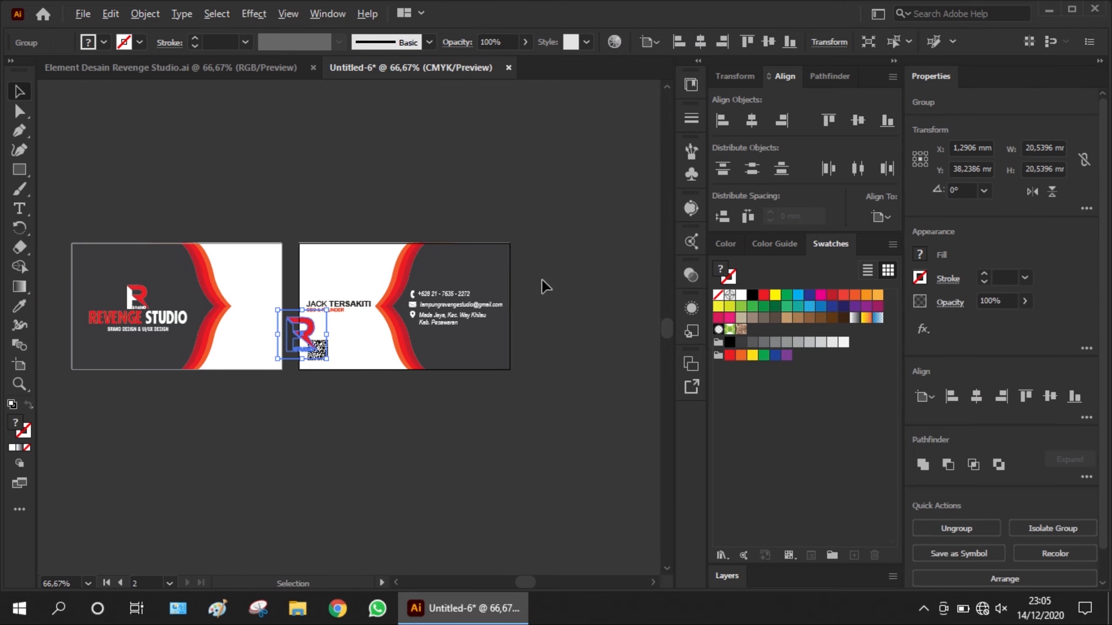
{"action": "left_click_drag", "start_coordinate": [199, 372], "coordinate": [438, 271]}
{"action": "key", "text": "ctrl+plus"}
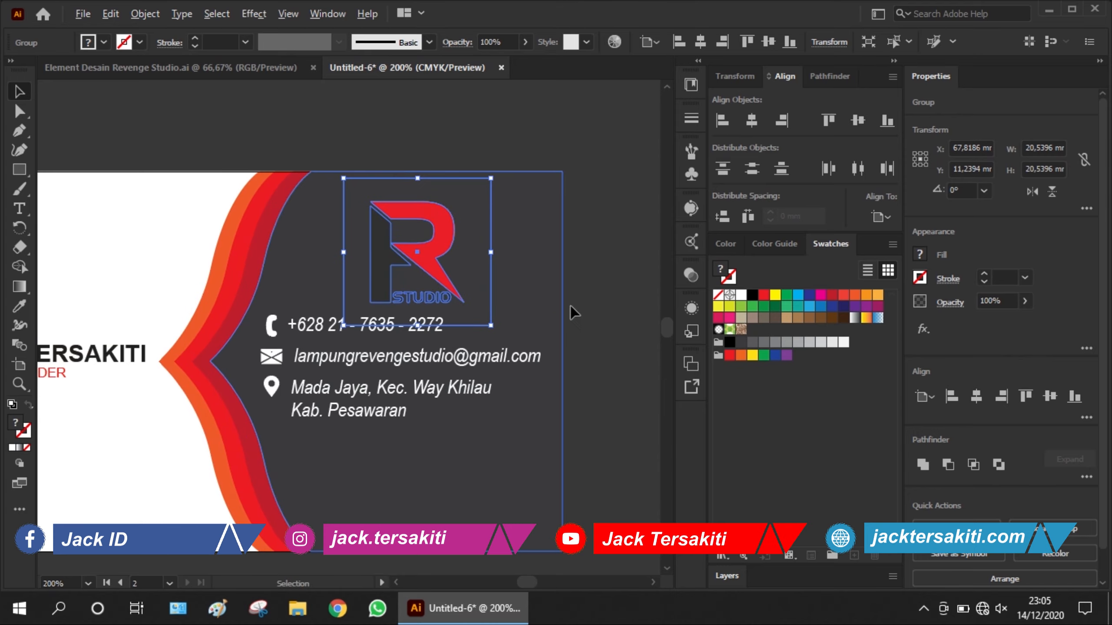
{"action": "left_click", "coordinate": [659, 296]}
Step: Move the phone, email and address lines with their icons down, centered at about X 67 mm, Y 36.5 mm
{"action": "left_click", "coordinate": [271, 328]}
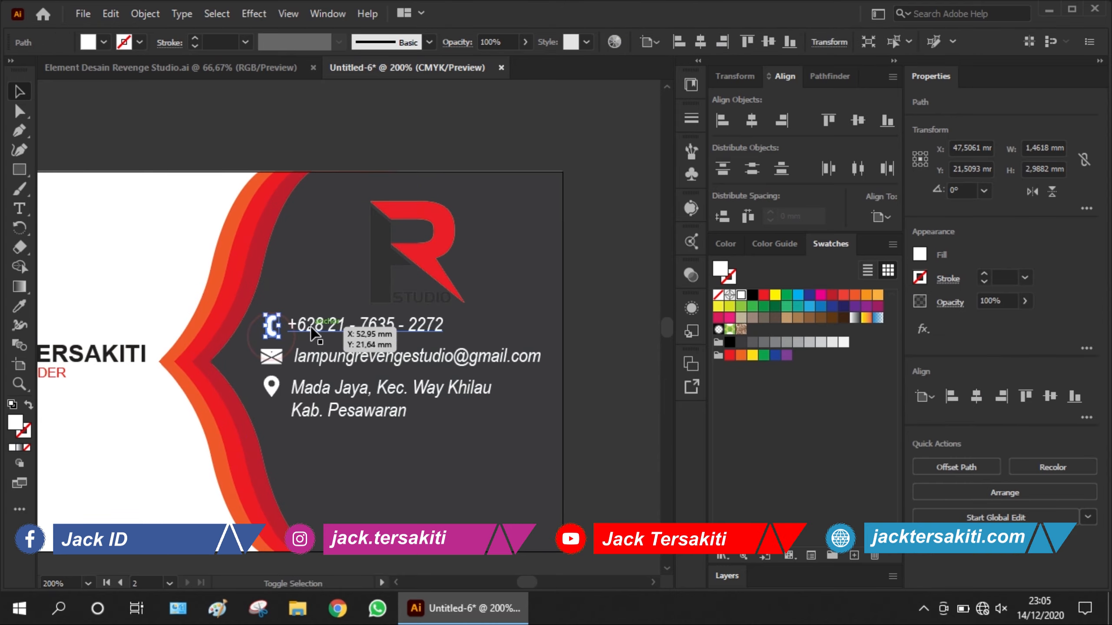
{"action": "left_click", "coordinate": [311, 326], "text": "shift"}
{"action": "left_click", "coordinate": [271, 357], "text": "shift"}
{"action": "left_click", "coordinate": [342, 360], "text": "shift"}
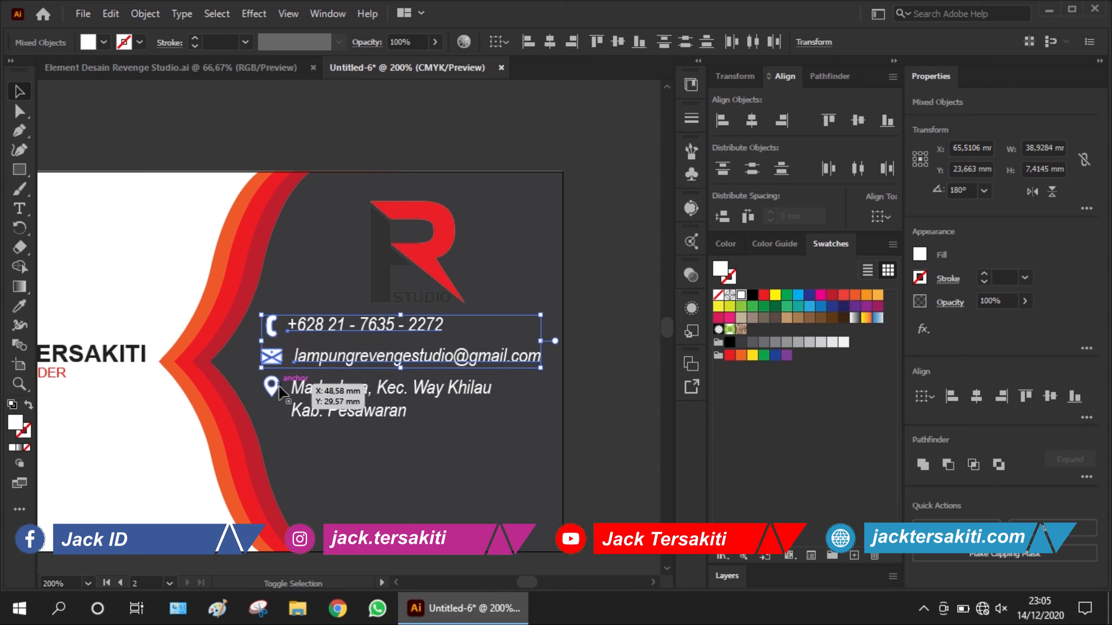
{"action": "left_click", "coordinate": [274, 385], "text": "shift"}
{"action": "left_click", "coordinate": [323, 397], "text": "shift"}
{"action": "left_click_drag", "start_coordinate": [323, 397], "coordinate": [328, 456]}
{"action": "scroll", "coordinate": [666, 305], "scroll_direction": "up", "scroll_amount": 4}
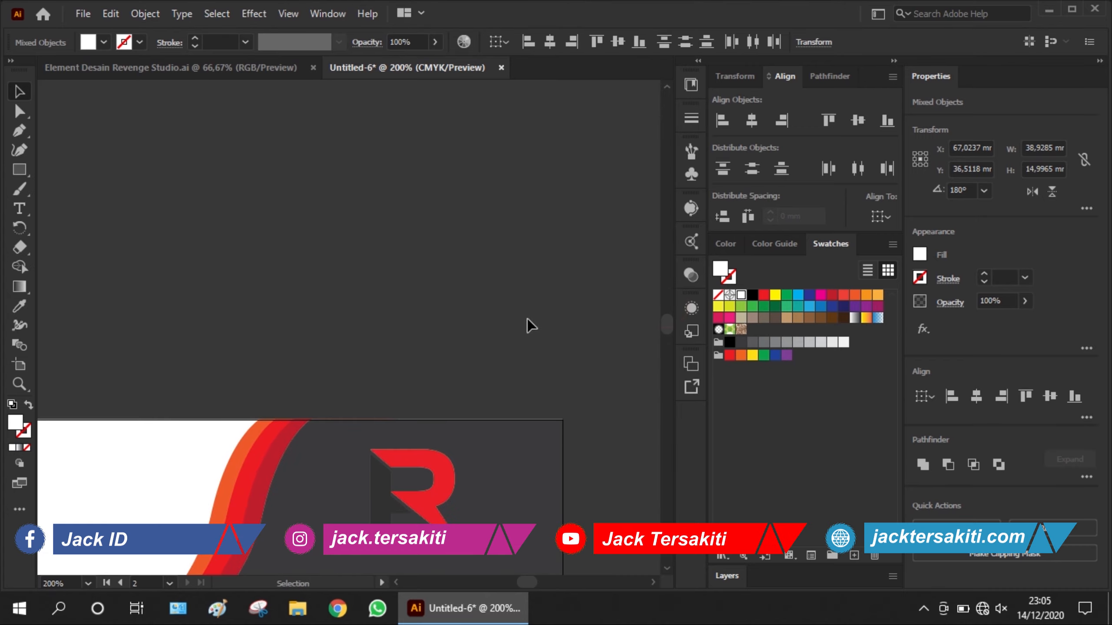
{"action": "scroll", "coordinate": [511, 265], "scroll_direction": "down", "scroll_amount": 3}
Step: Move the R Studio logo down toward the contact lines, centered at about X 67.9 mm, Y 15 mm
{"action": "left_click", "coordinate": [572, 177]}
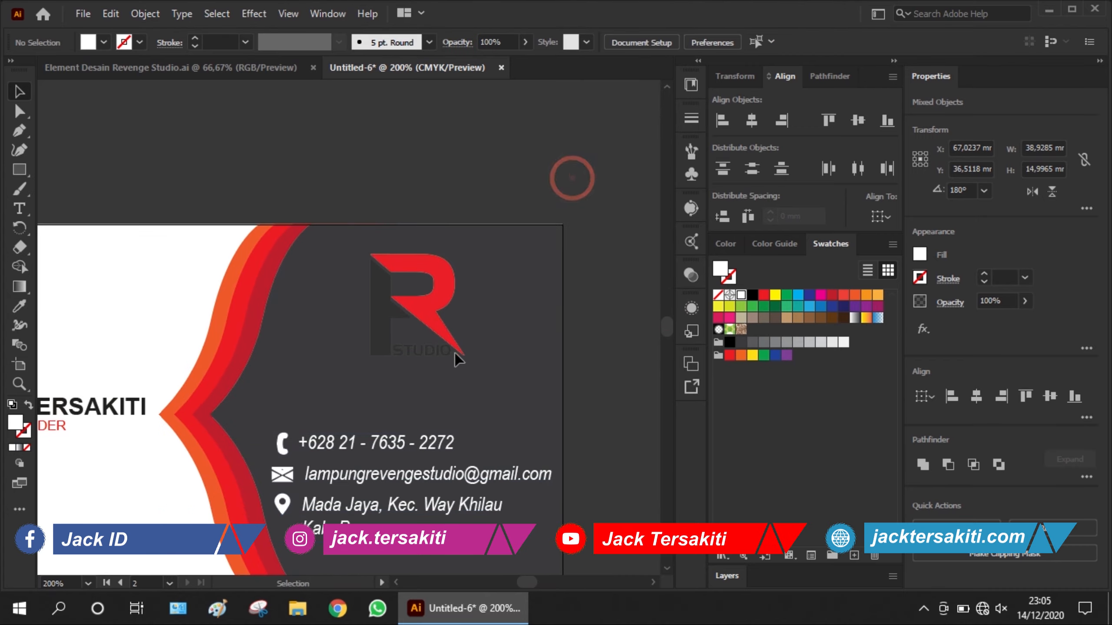
{"action": "scroll", "coordinate": [451, 360], "scroll_direction": "up", "scroll_amount": 1}
{"action": "left_click_drag", "start_coordinate": [427, 301], "coordinate": [431, 344]}
Step: Ungroup the R Studio logo above the contact lines
{"action": "double_click", "coordinate": [371, 345]}
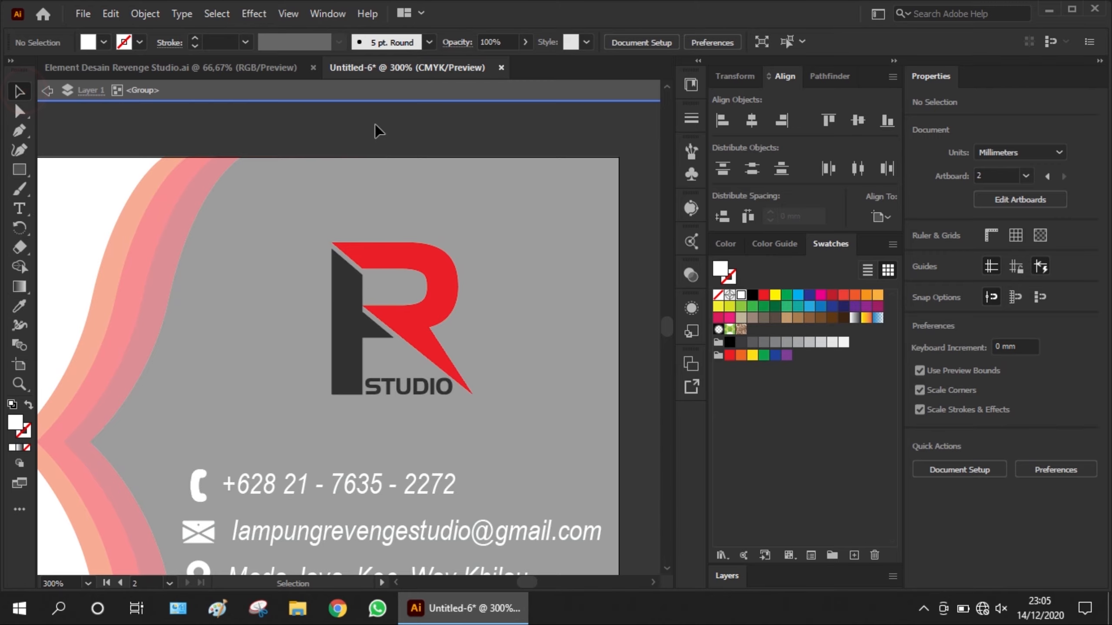
{"action": "left_click", "coordinate": [48, 91]}
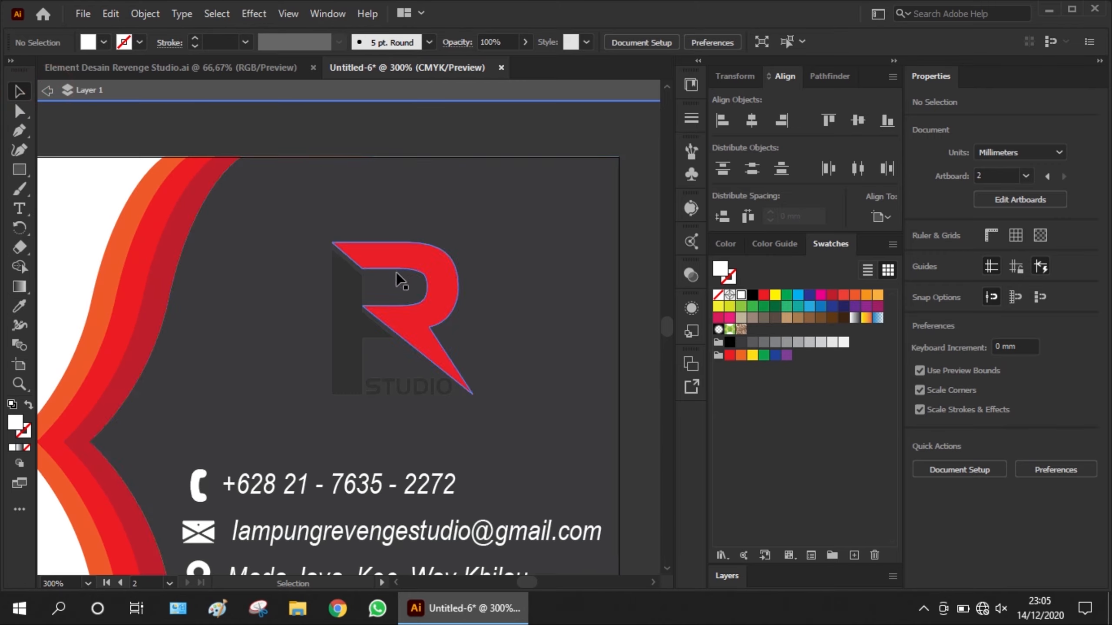
{"action": "left_click", "coordinate": [294, 273]}
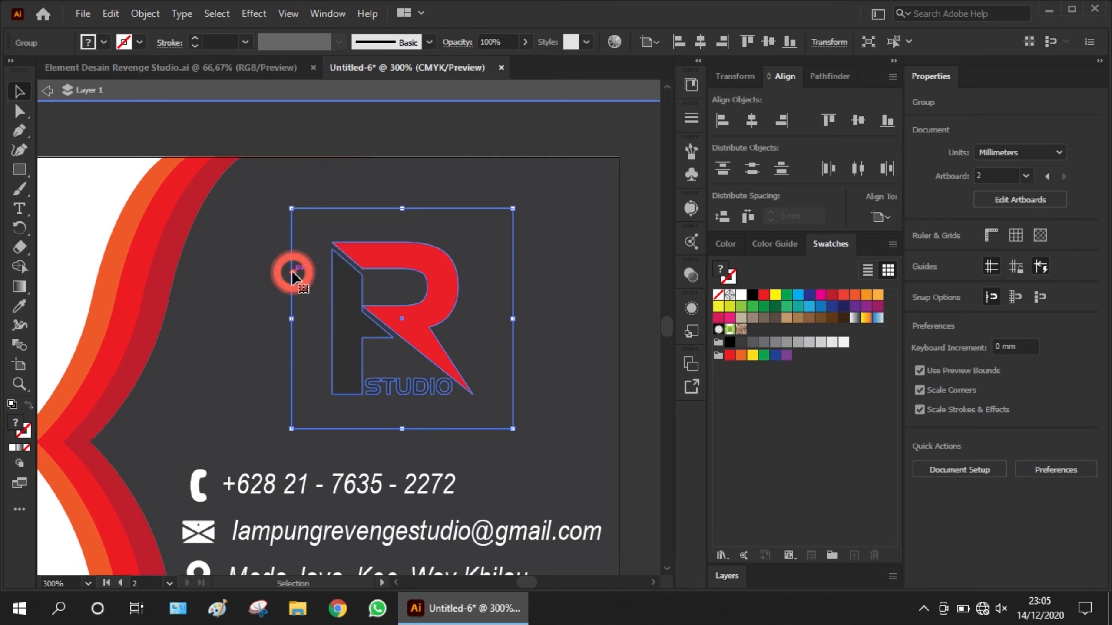
{"action": "right_click", "coordinate": [293, 273]}
{"action": "left_click", "coordinate": [352, 424]}
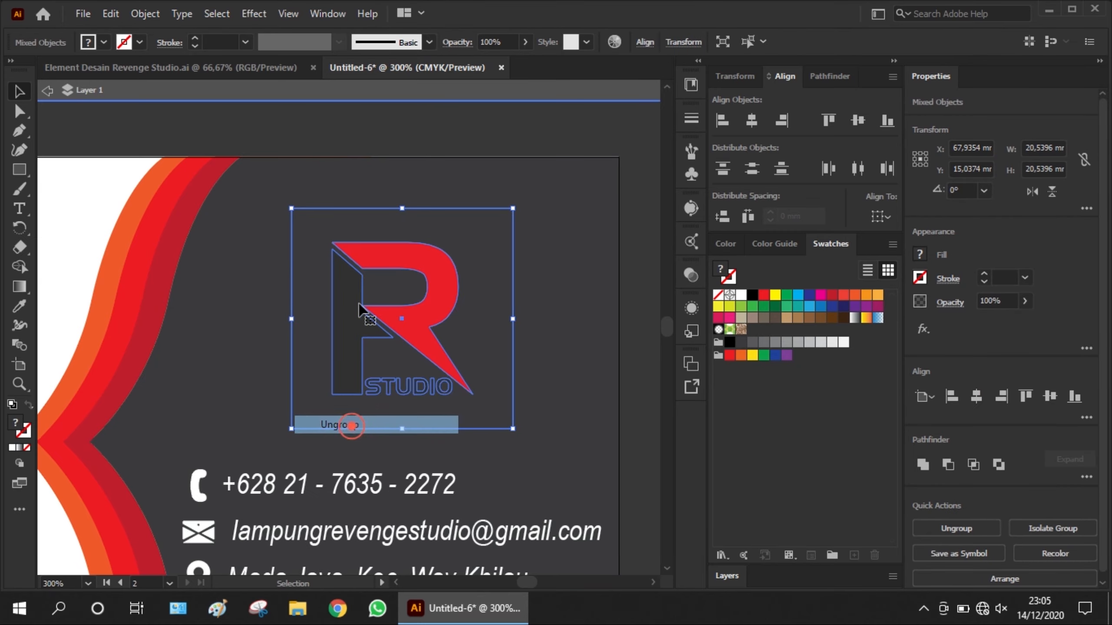
Step: Fill the square behind the R Studio logo above the contact lines with white and exit isolation mode
{"action": "left_click", "coordinate": [385, 124]}
{"action": "left_click", "coordinate": [364, 208]}
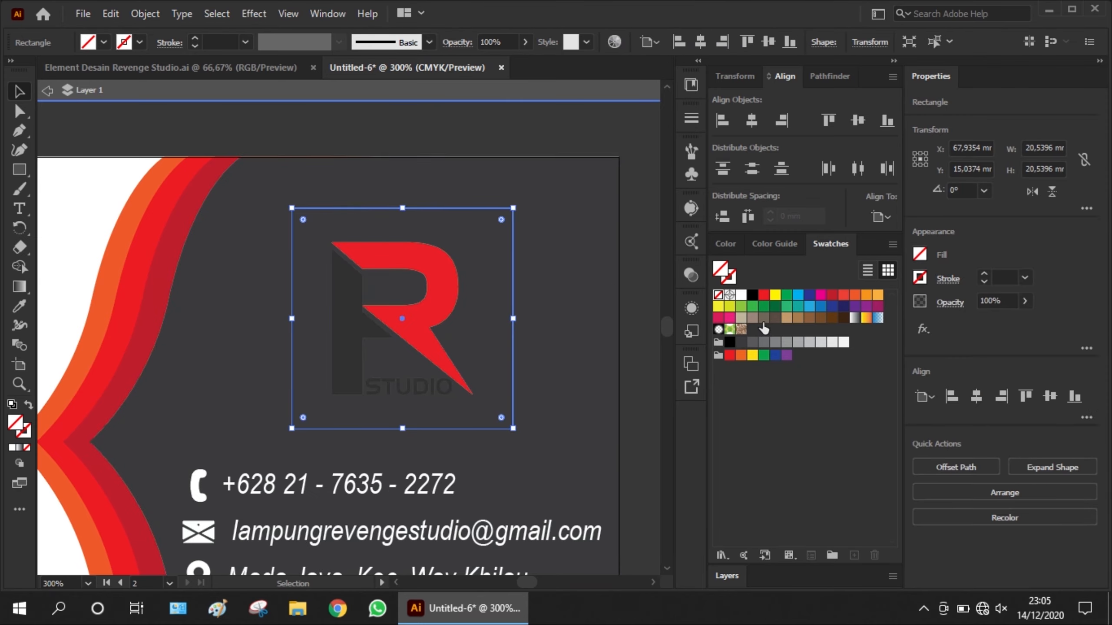
{"action": "left_click", "coordinate": [740, 295]}
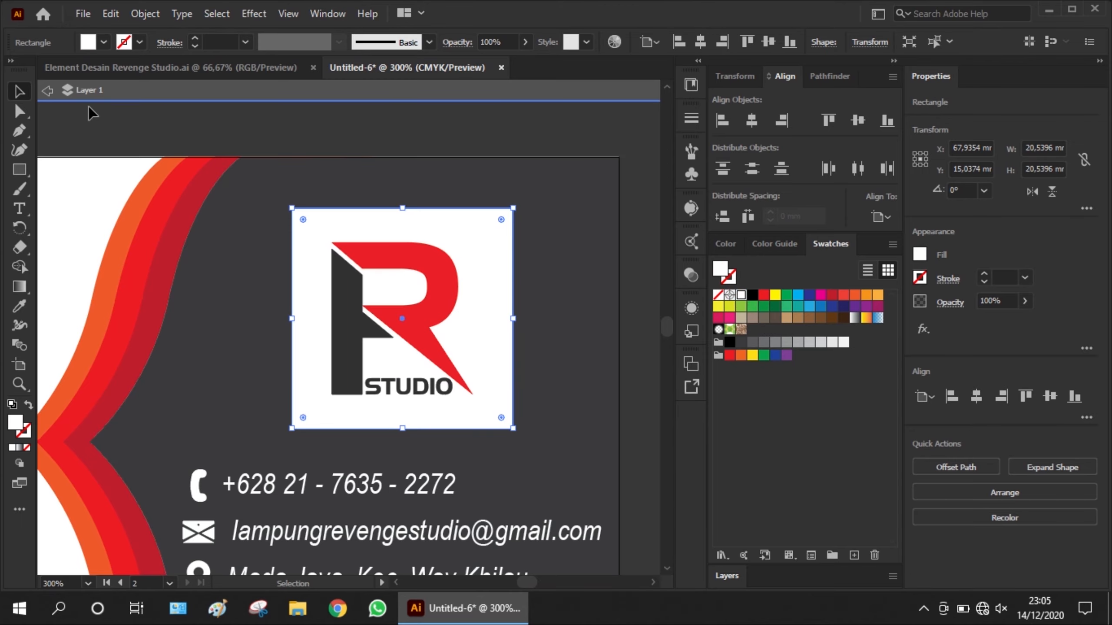
{"action": "left_click", "coordinate": [125, 128]}
{"action": "left_click", "coordinate": [48, 91]}
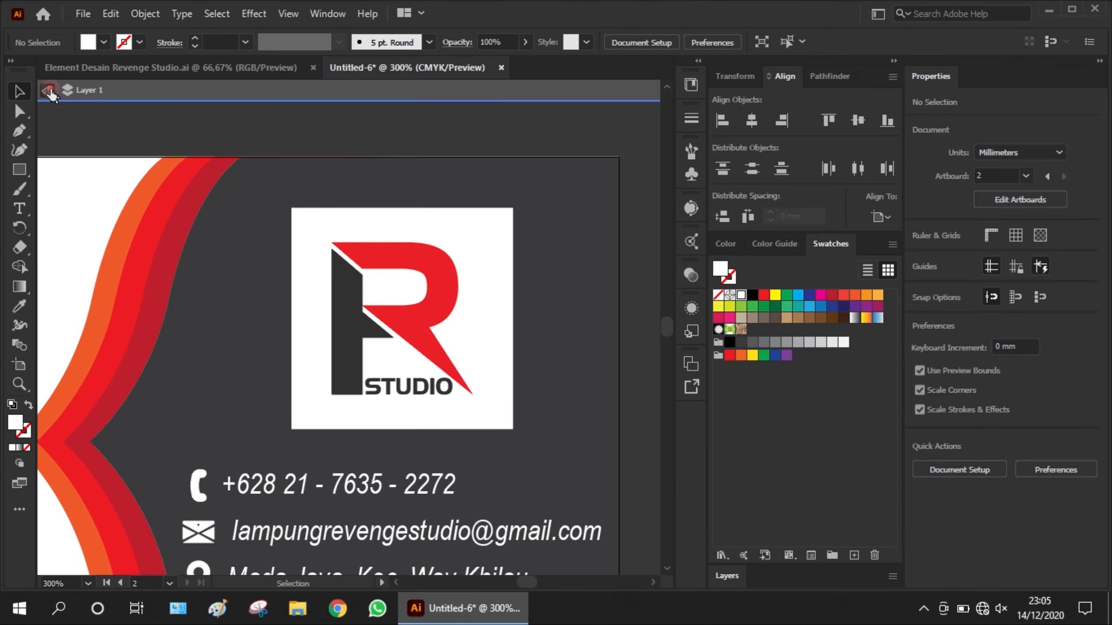
{"action": "left_click", "coordinate": [217, 109]}
Step: Scale the R Studio logo and its white square down together around their center to about 15 × 15 mm
{"action": "scroll", "coordinate": [558, 214], "scroll_direction": "down", "scroll_amount": 2}
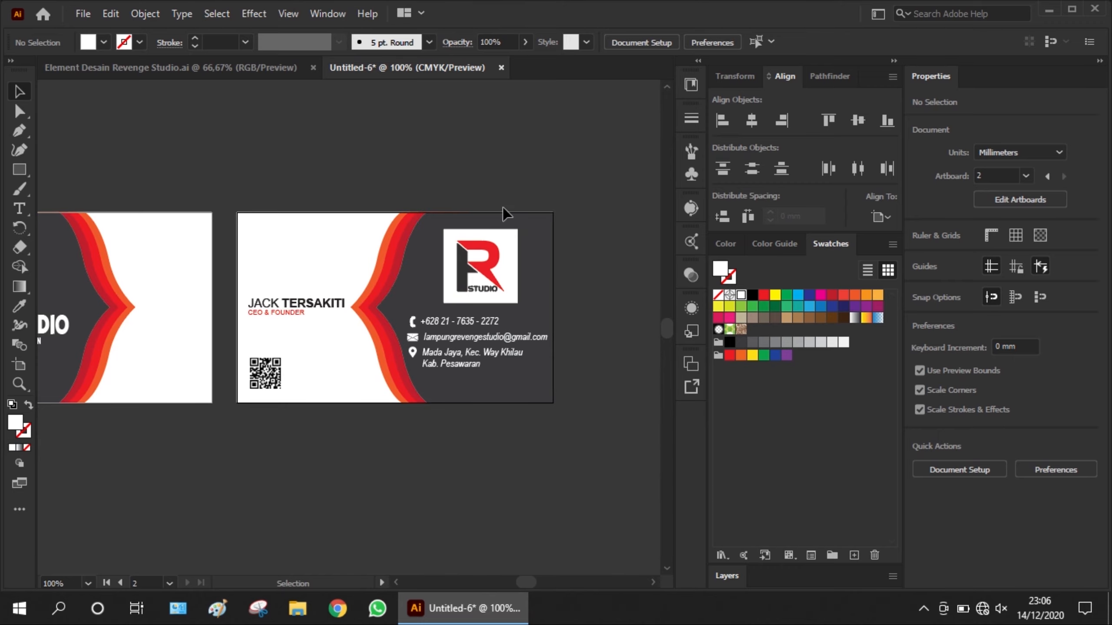
{"action": "scroll", "coordinate": [501, 276], "scroll_direction": "up", "scroll_amount": 3}
{"action": "left_click", "coordinate": [478, 250]}
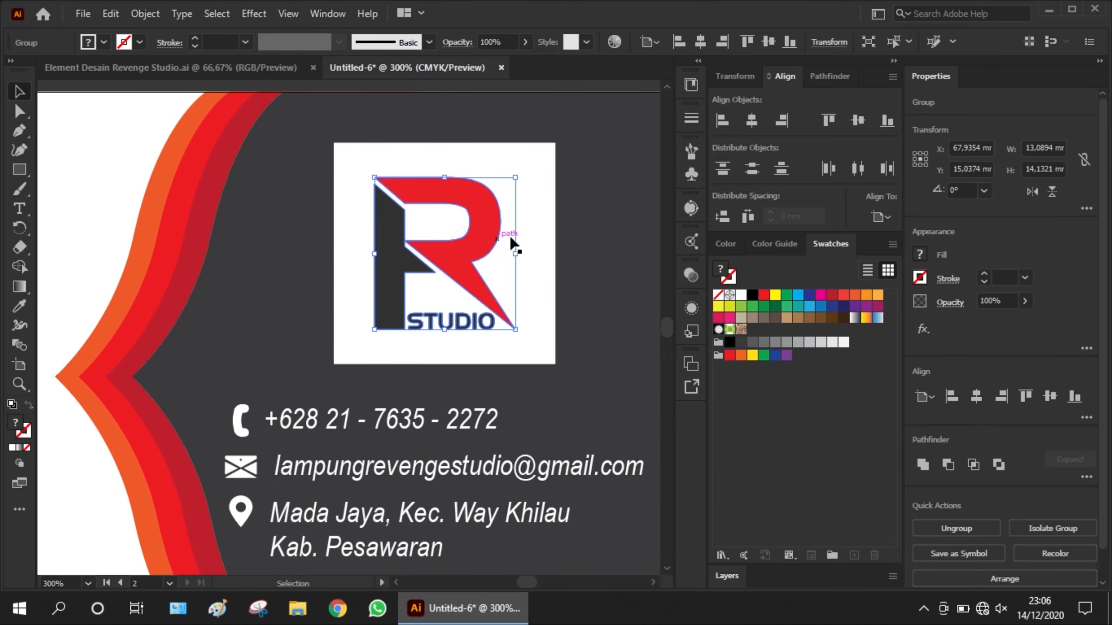
{"action": "left_click", "coordinate": [538, 230], "text": "shift"}
{"action": "left_click_drag", "start_coordinate": [555, 362], "coordinate": [525, 333]}
{"action": "scroll", "coordinate": [467, 303], "scroll_direction": "down", "scroll_amount": 2}
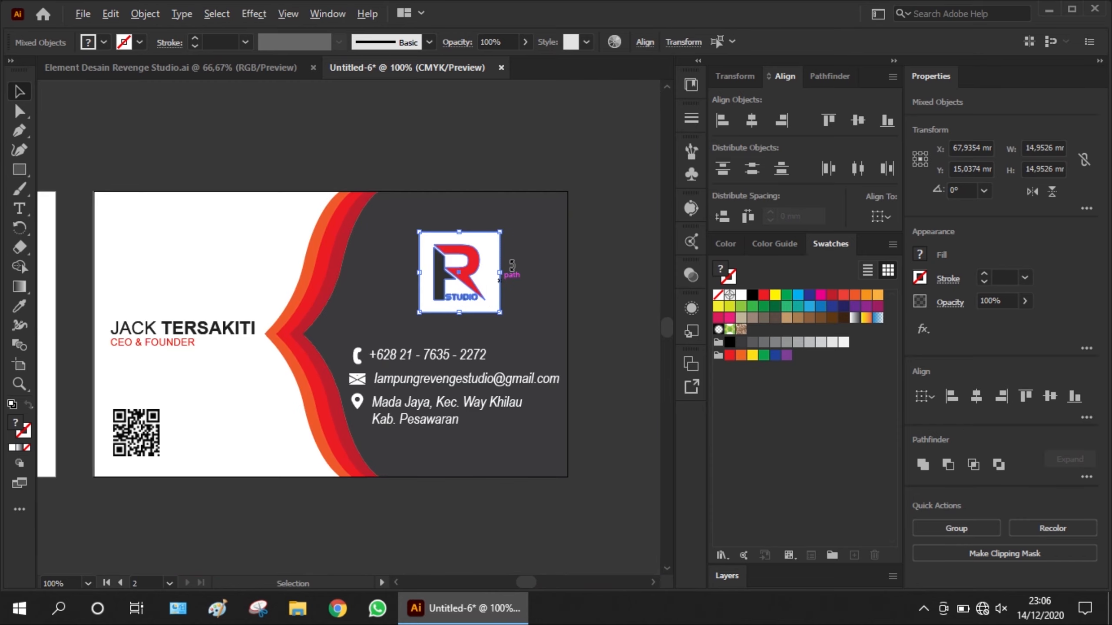
{"action": "left_click", "coordinate": [619, 251]}
Step: Move the phone, email and address lines with their icons up about 3.5 mm toward the logo
{"action": "scroll", "coordinate": [497, 312], "scroll_direction": "up", "scroll_amount": 1}
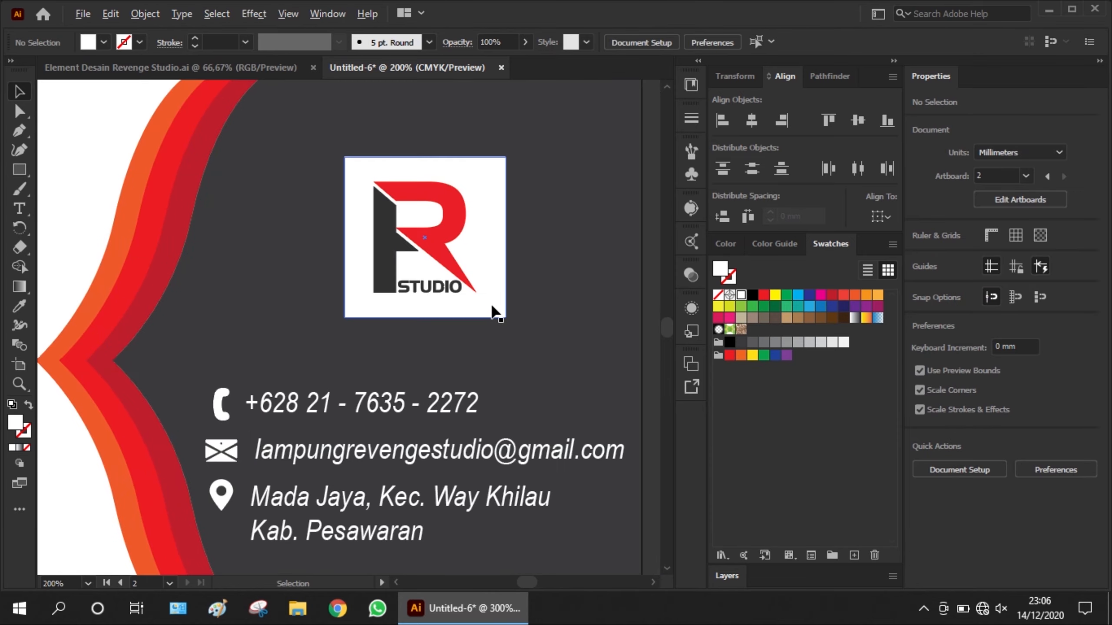
{"action": "left_click", "coordinate": [221, 403]}
{"action": "left_click", "coordinate": [268, 403], "text": "shift"}
{"action": "left_click", "coordinate": [228, 449], "text": "shift"}
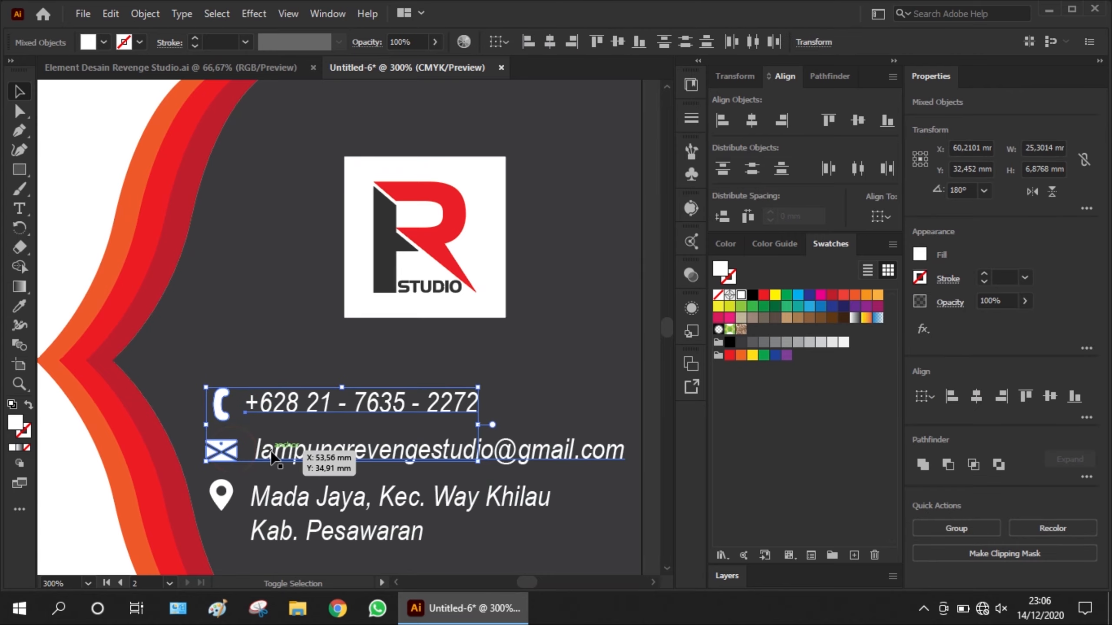
{"action": "left_click", "coordinate": [273, 452], "text": "shift"}
{"action": "left_click", "coordinate": [224, 499], "text": "shift"}
{"action": "left_click", "coordinate": [280, 504], "text": "shift"}
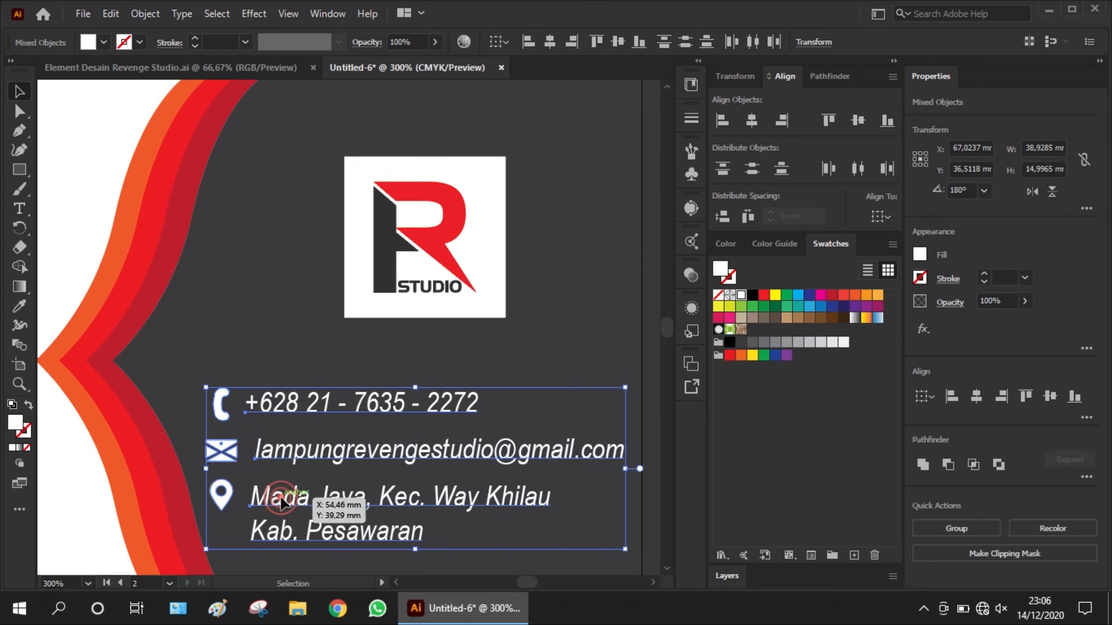
{"action": "left_click_drag", "start_coordinate": [280, 504], "coordinate": [281, 458]}
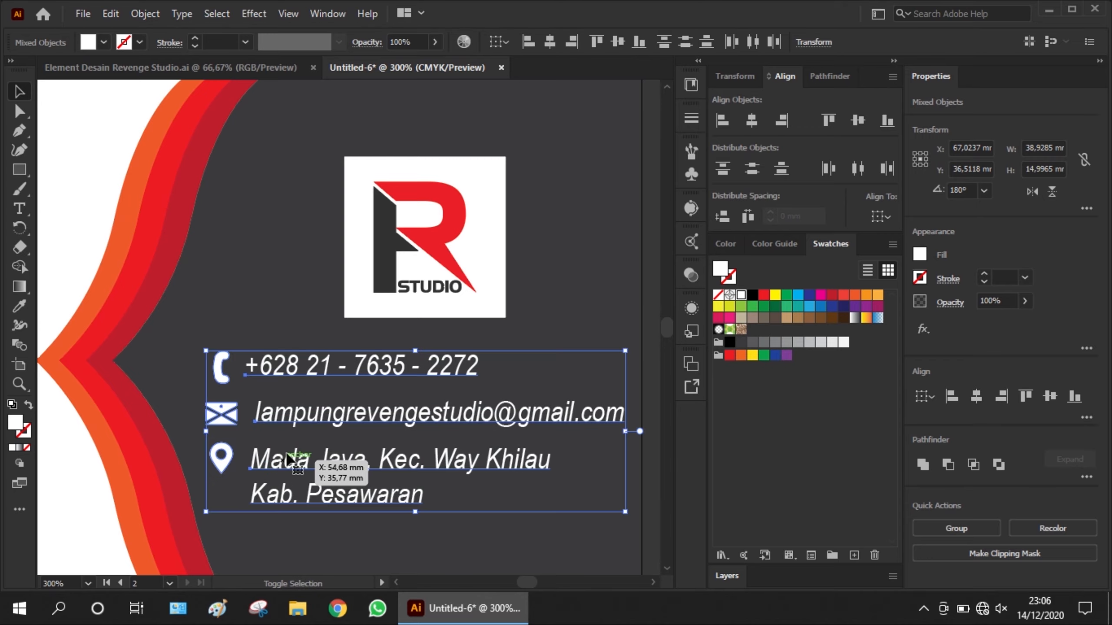
{"action": "scroll", "coordinate": [309, 401], "scroll_direction": "down", "scroll_amount": 3}
{"action": "left_click", "coordinate": [506, 303]}
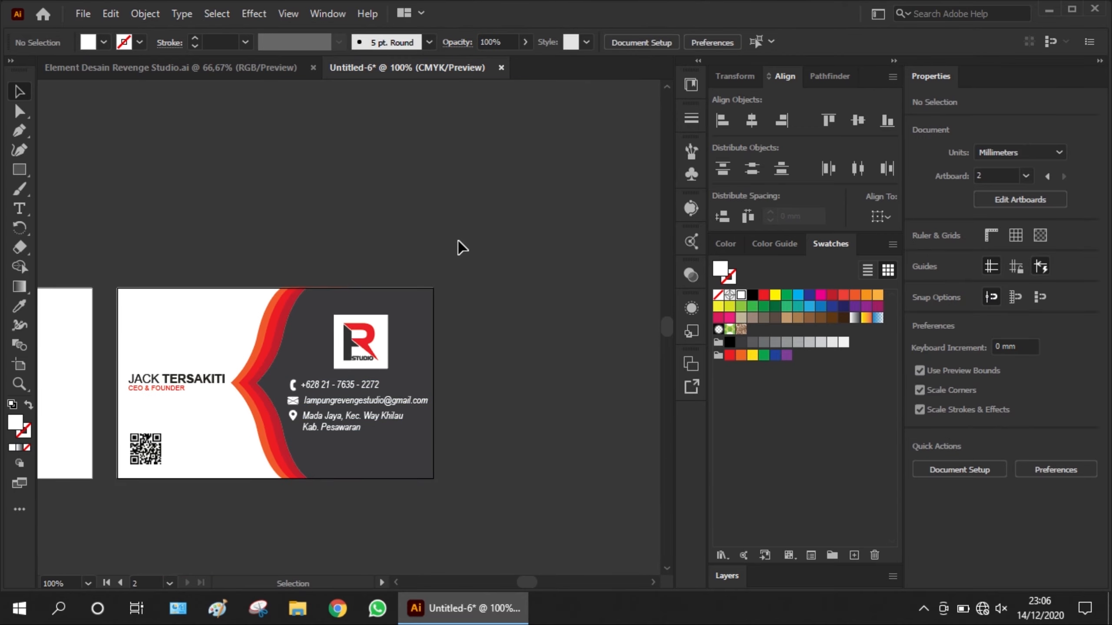
Step: Fill the R logo and the REVENGE STUDIO text on the first artboard with white
{"action": "scroll", "coordinate": [561, 183], "scroll_direction": "down", "scroll_amount": 1}
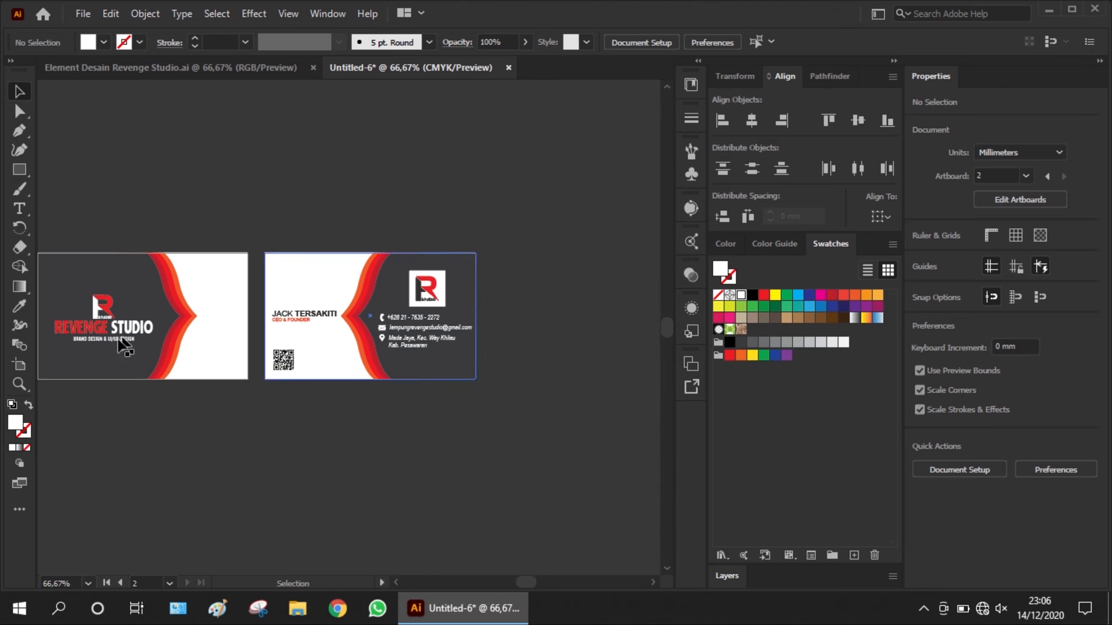
{"action": "scroll", "coordinate": [106, 307], "scroll_direction": "up", "scroll_amount": 1}
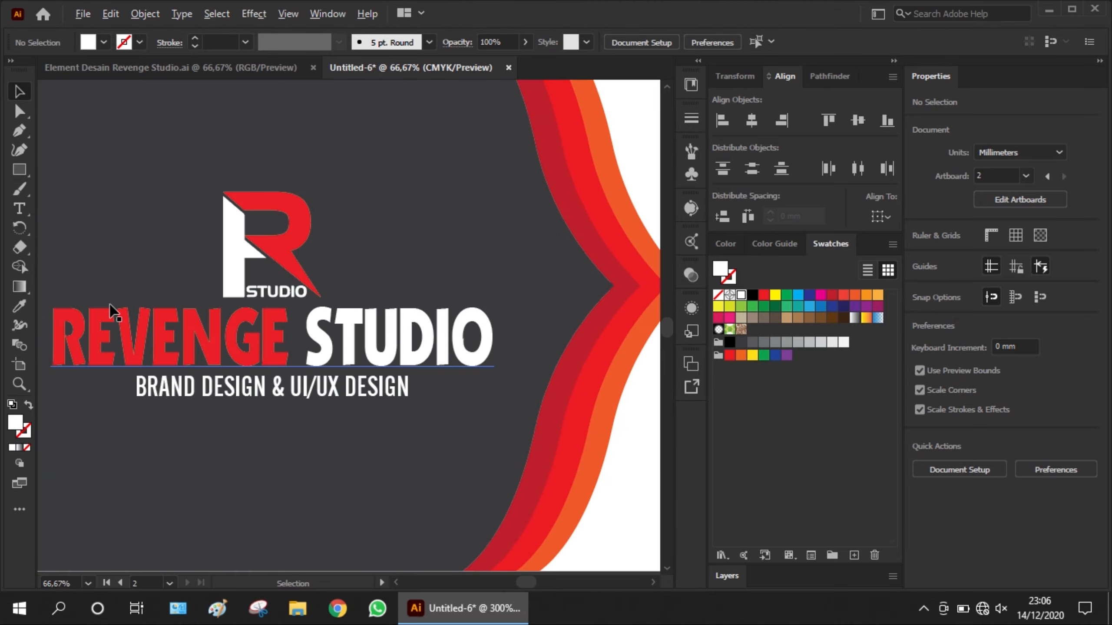
{"action": "scroll", "coordinate": [265, 267], "scroll_direction": "down", "scroll_amount": 1}
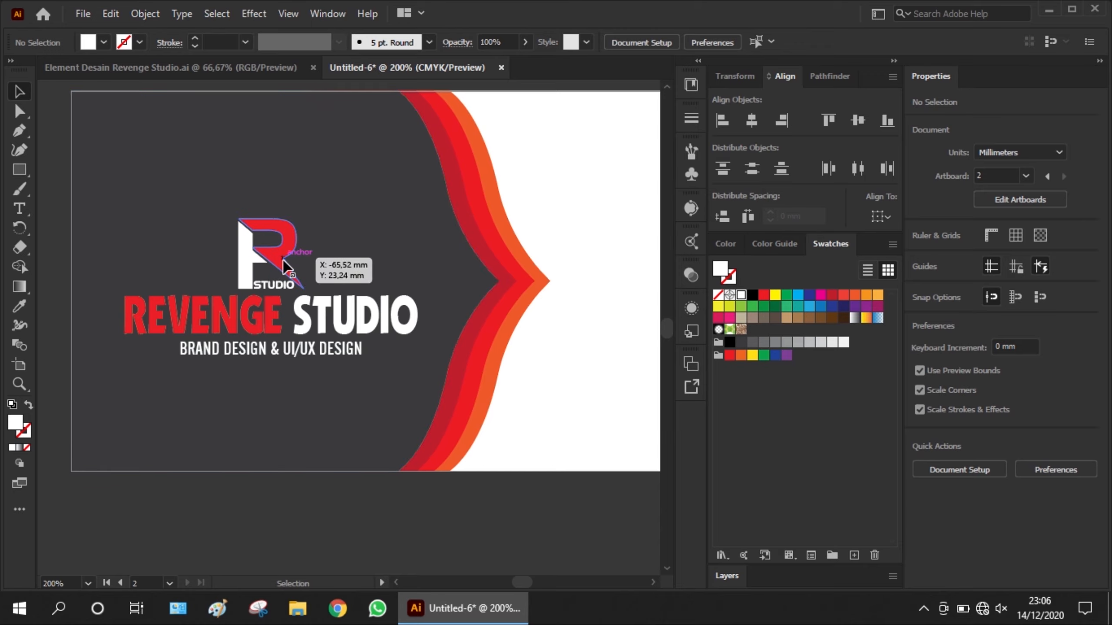
{"action": "left_click", "coordinate": [263, 254]}
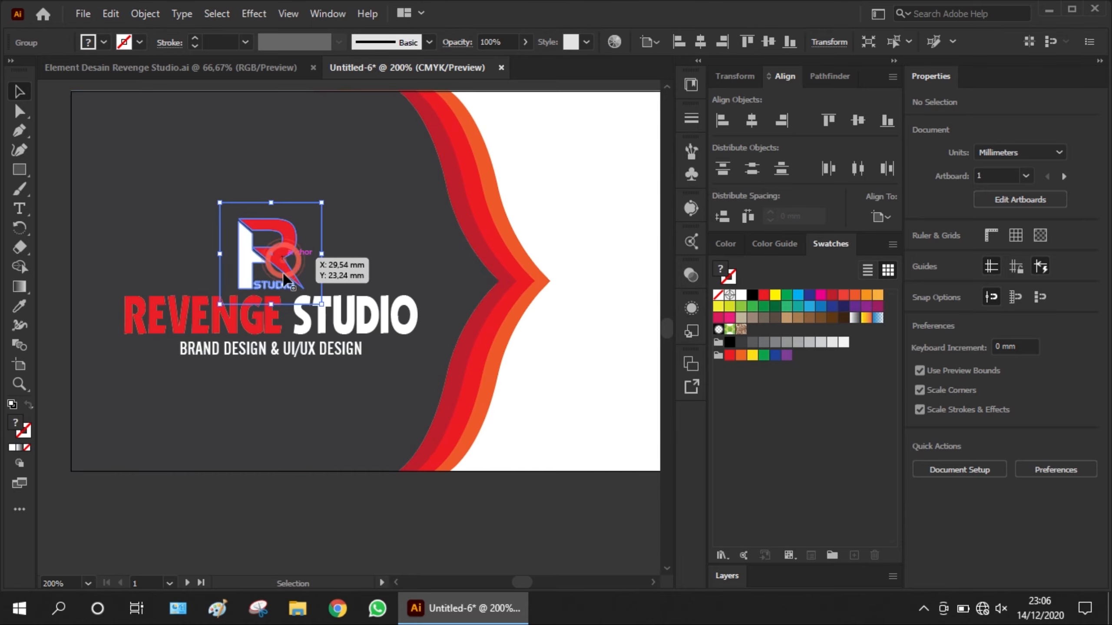
{"action": "left_click", "coordinate": [269, 331], "text": "shift"}
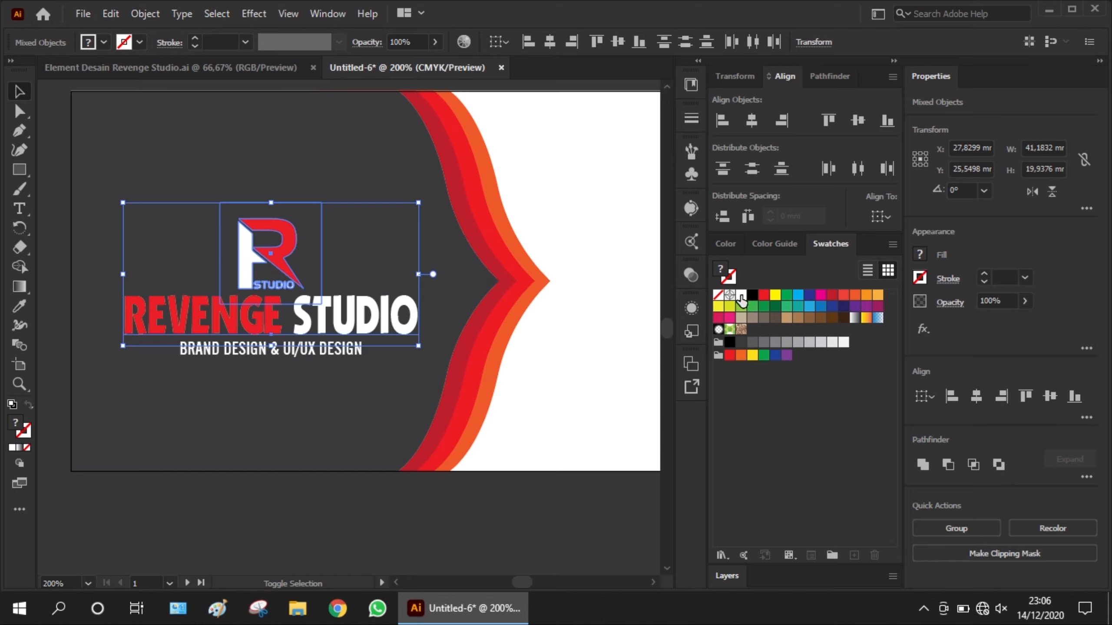
{"action": "left_click", "coordinate": [741, 296]}
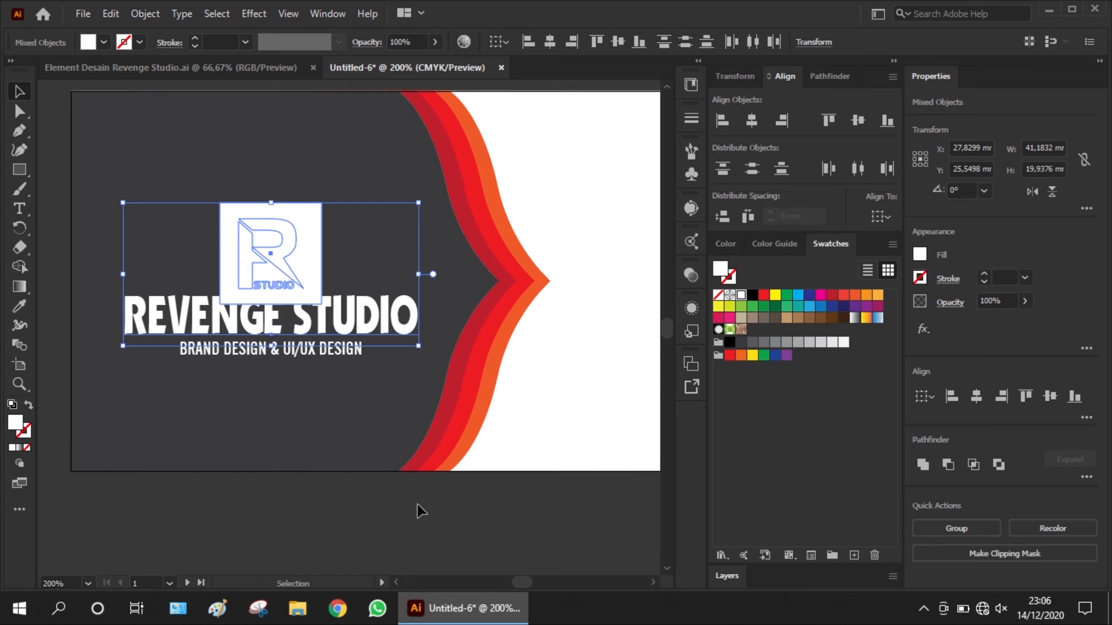
{"action": "left_click", "coordinate": [390, 515]}
Step: Ungroup the R logo on the first artboard and delete the white square behind it
{"action": "left_click", "coordinate": [302, 249]}
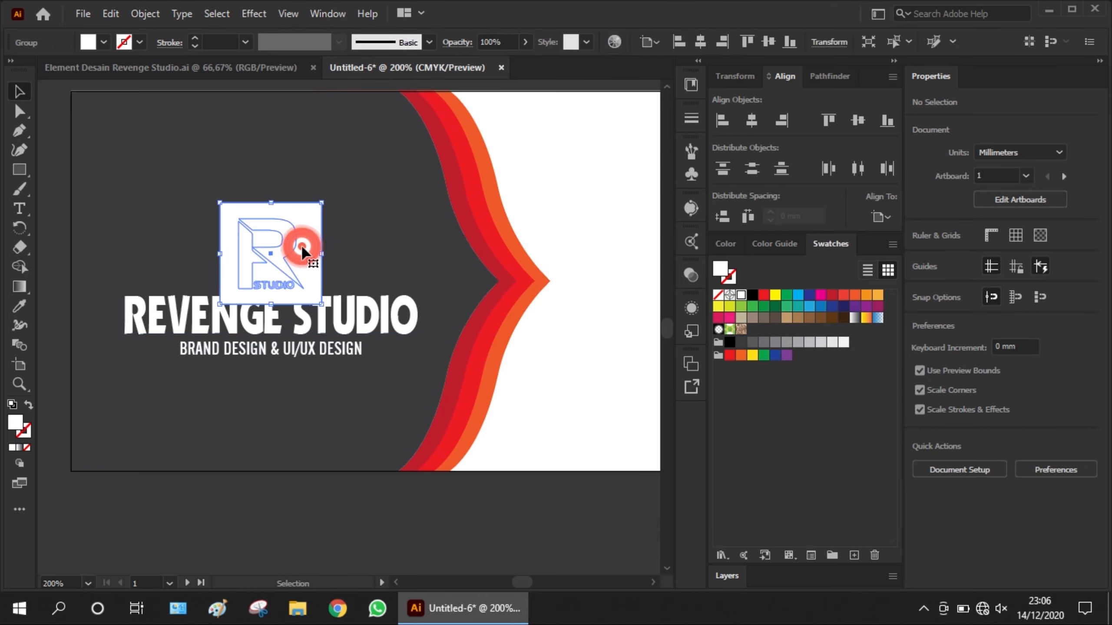
{"action": "right_click", "coordinate": [302, 249]}
{"action": "left_click", "coordinate": [355, 383]}
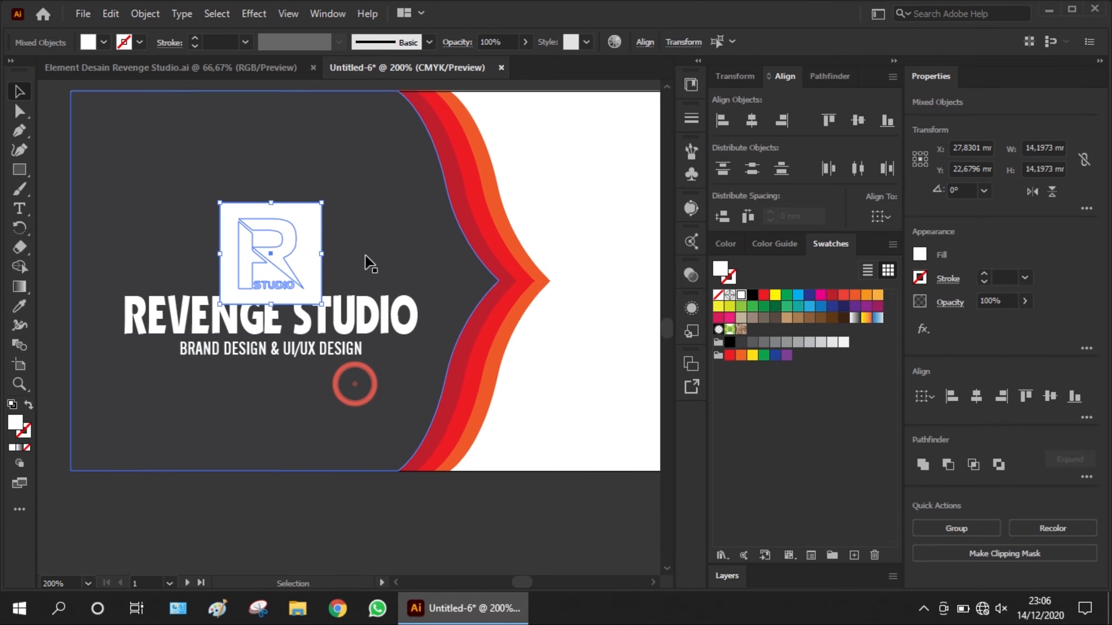
{"action": "left_click", "coordinate": [367, 256]}
{"action": "left_click", "coordinate": [311, 268]}
{"action": "key", "text": "Delete"}
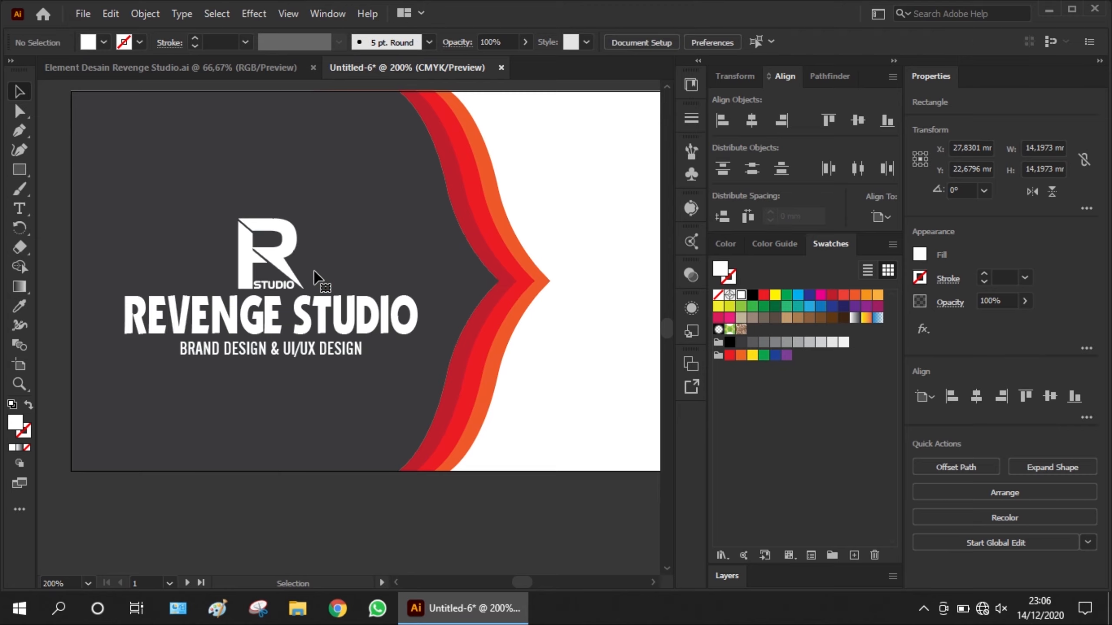
{"action": "key", "text": "ctrl+shift+a"}
{"action": "scroll", "coordinate": [214, 434], "scroll_direction": "down", "scroll_amount": 2}
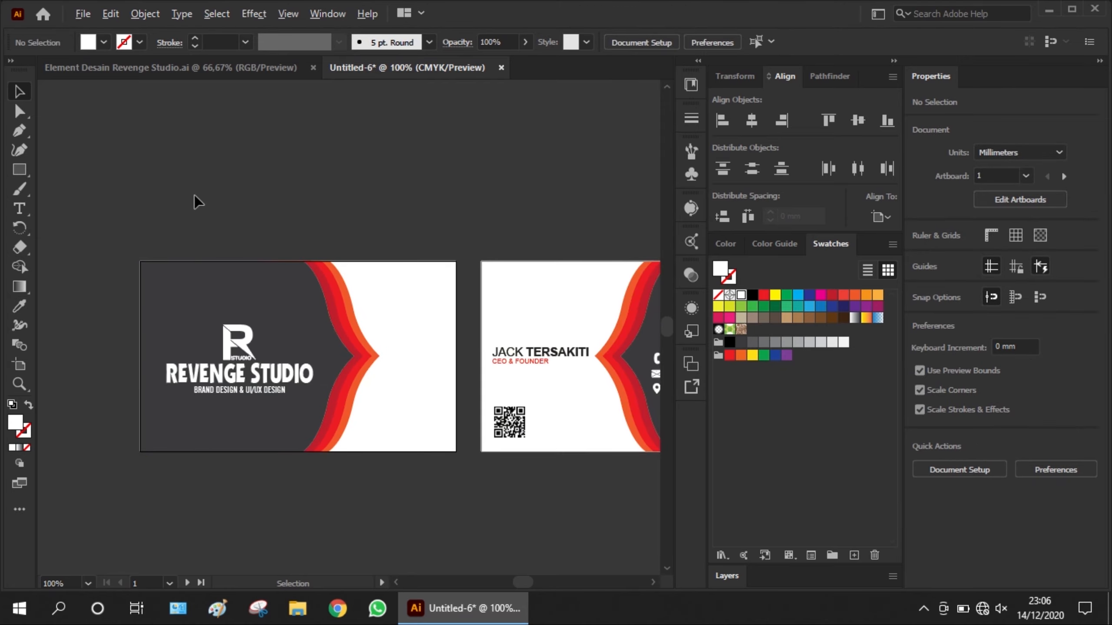
{"action": "scroll", "coordinate": [193, 191], "scroll_direction": "down", "scroll_amount": 1}
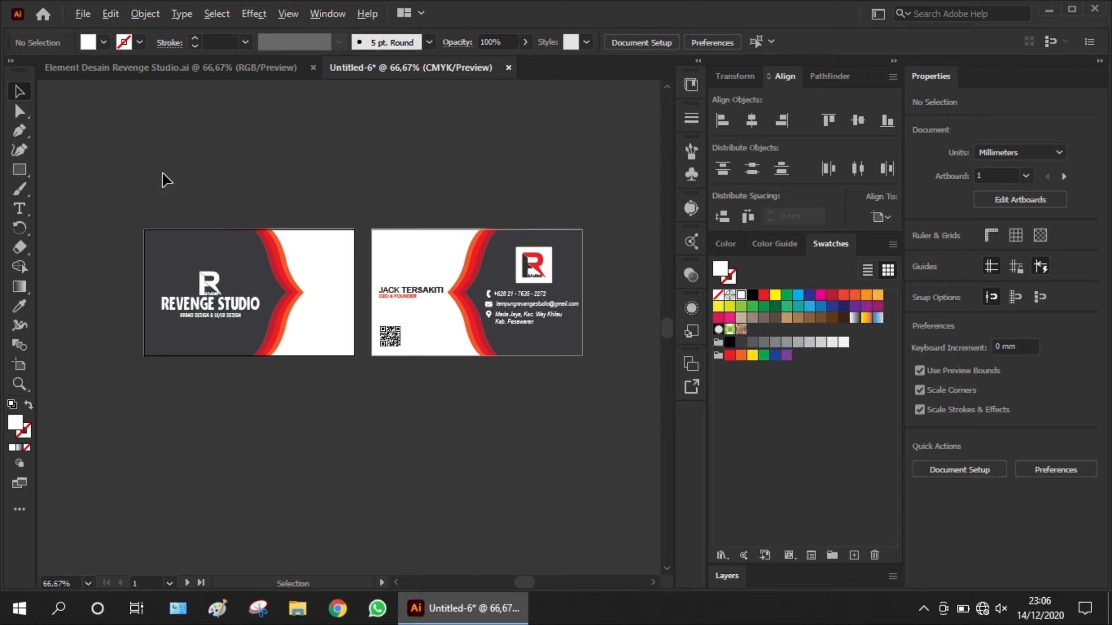
{"action": "scroll", "coordinate": [176, 192], "scroll_direction": "down", "scroll_amount": 1}
{"action": "scroll", "coordinate": [316, 234], "scroll_direction": "up", "scroll_amount": 1}
{"action": "left_click", "coordinate": [242, 165]}
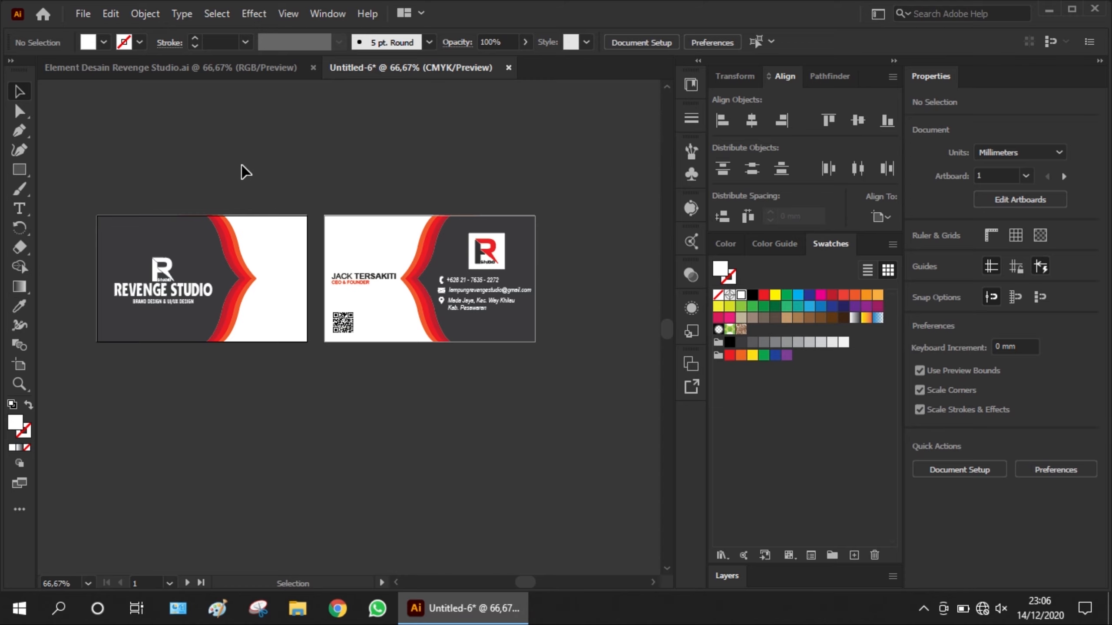
{"action": "scroll", "coordinate": [241, 169], "scroll_direction": "up", "scroll_amount": 1}
{"action": "left_click", "coordinate": [247, 168]}
Step: Save the document as Desain Business Card #005.ai in the Desain Business Card folder, in Illustrator 2020 format
{"action": "key", "text": "ctrl+s"}
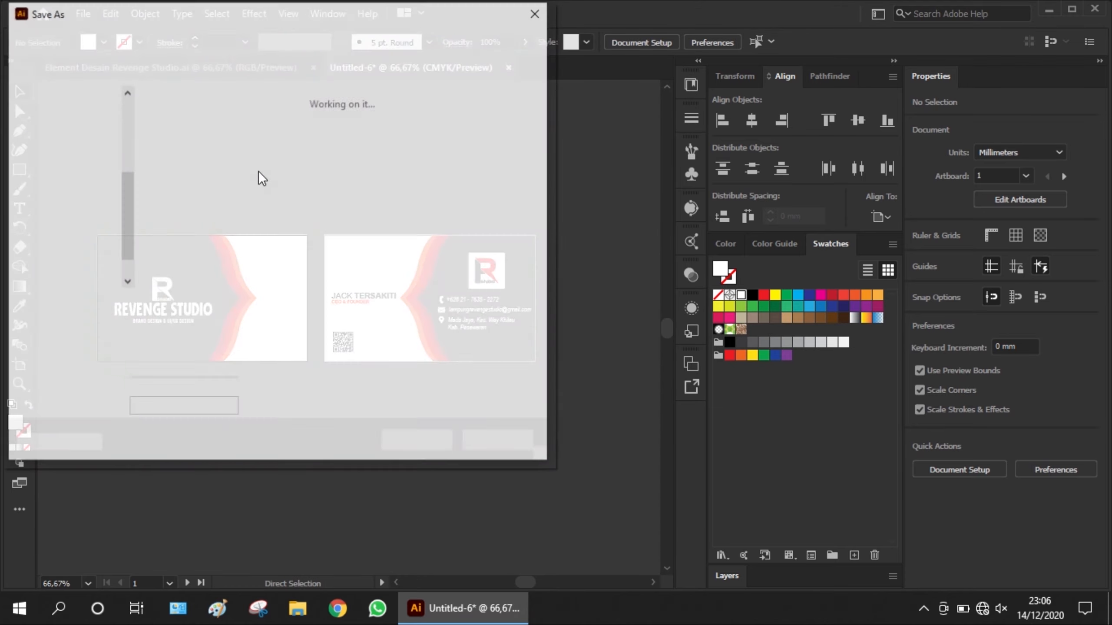
{"action": "left_click", "coordinate": [340, 254]}
{"action": "left_click", "coordinate": [500, 184]}
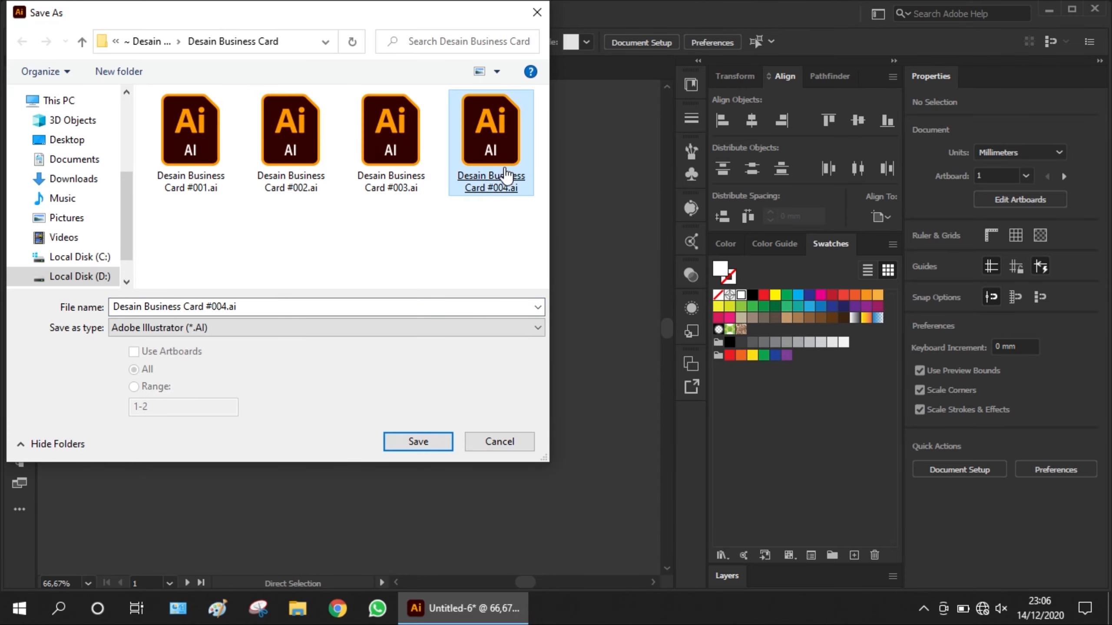
{"action": "left_click", "coordinate": [248, 307]}
{"action": "left_click", "coordinate": [226, 306]}
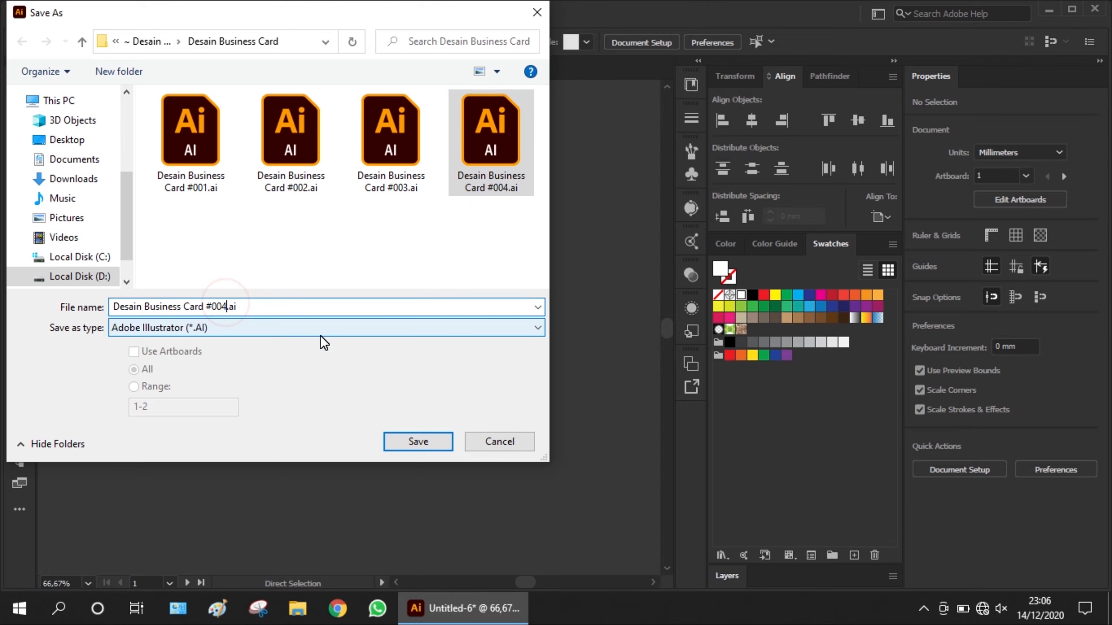
{"action": "key", "text": "BackSpace"}
{"action": "type", "text": "5"}
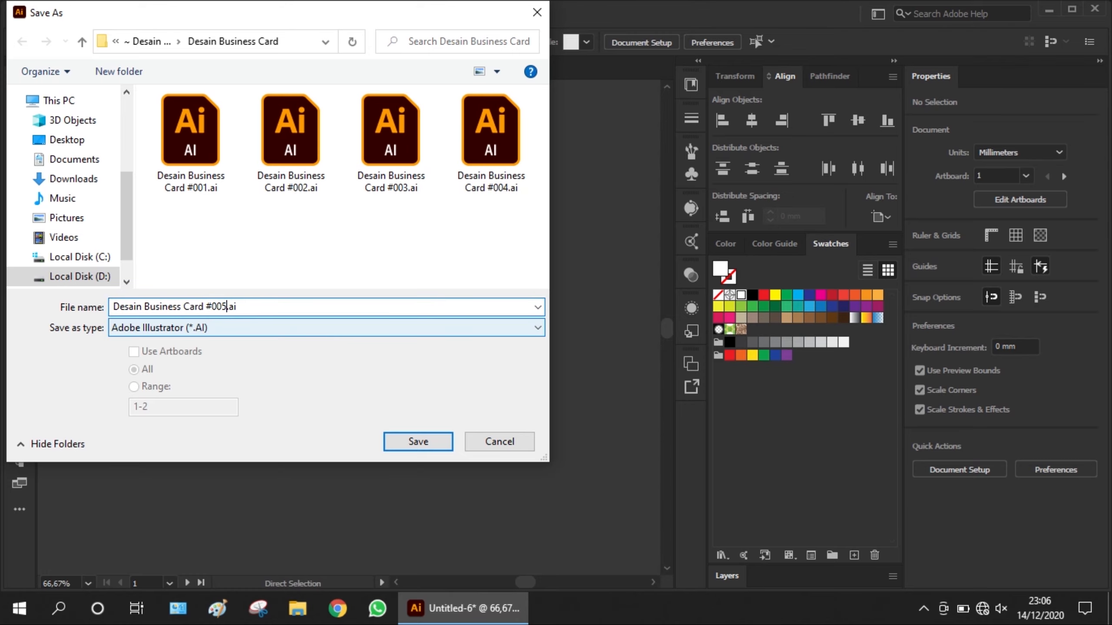
{"action": "left_click", "coordinate": [398, 440]}
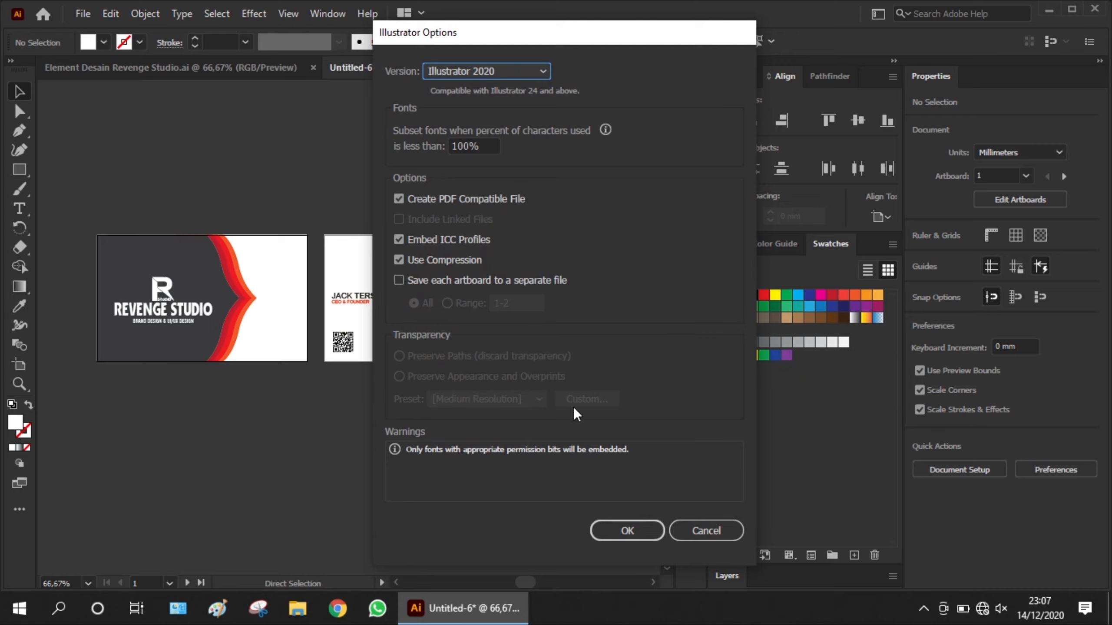
{"action": "left_click", "coordinate": [625, 529]}
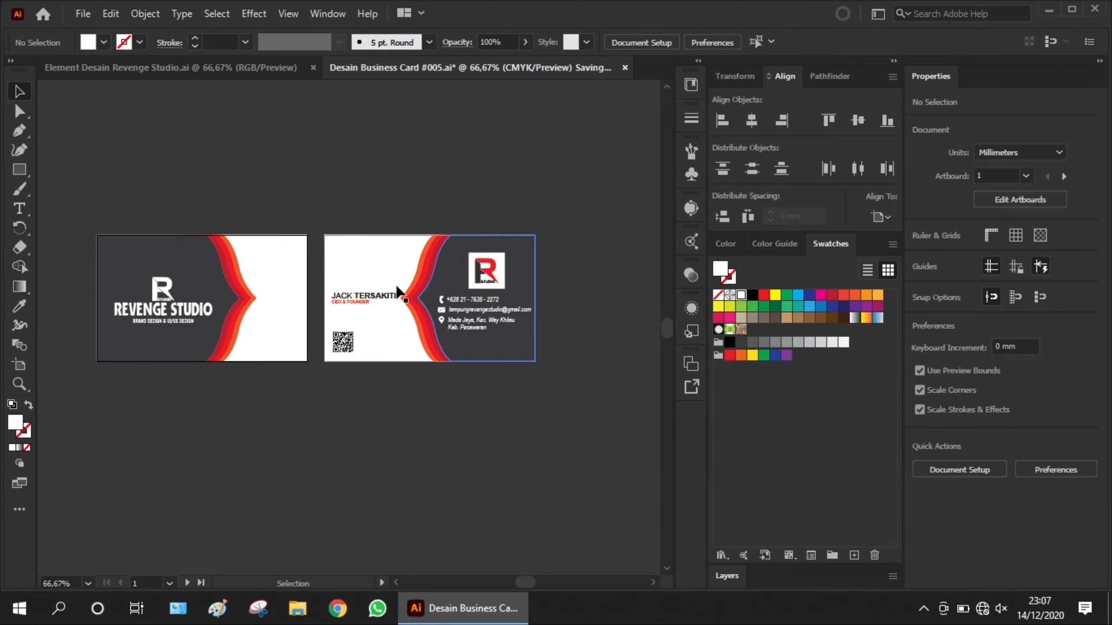
Step: Export all artboards as separate PNG files named Desain Business Card #005 at 300 ppi with a transparent background
{"action": "left_click", "coordinate": [83, 13]}
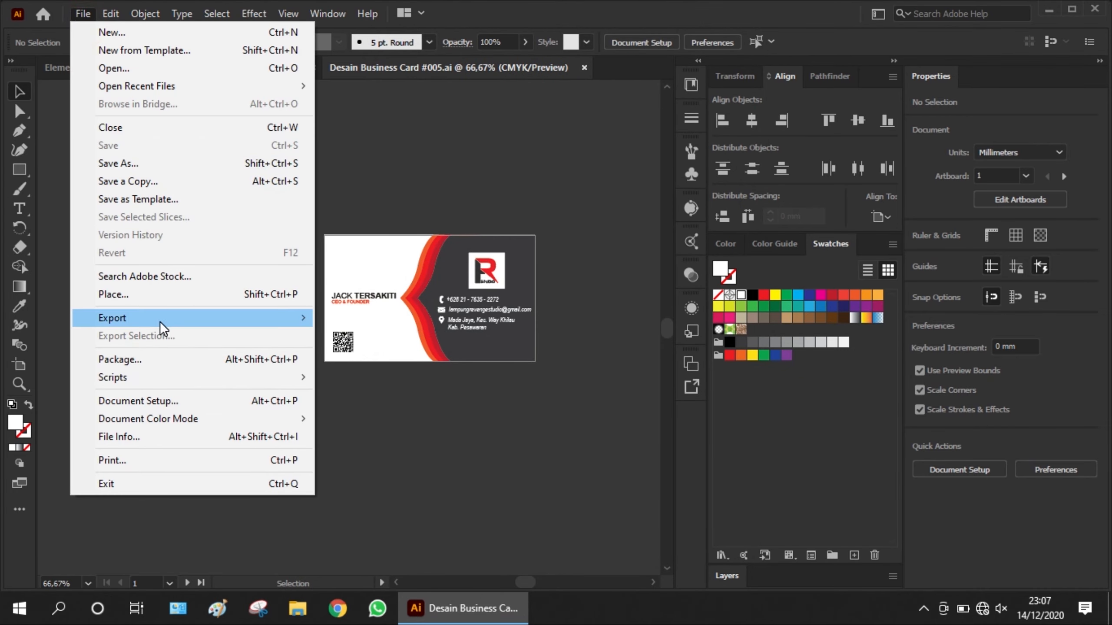
{"action": "mouse_move", "coordinate": [160, 320]}
{"action": "left_click", "coordinate": [341, 331]}
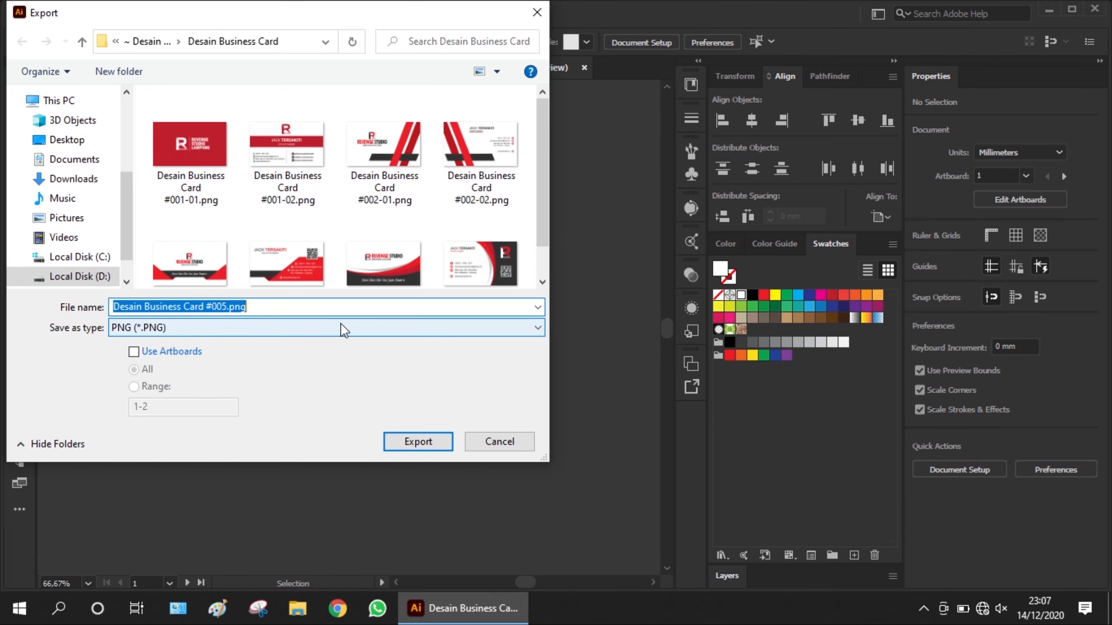
{"action": "left_click", "coordinate": [148, 353]}
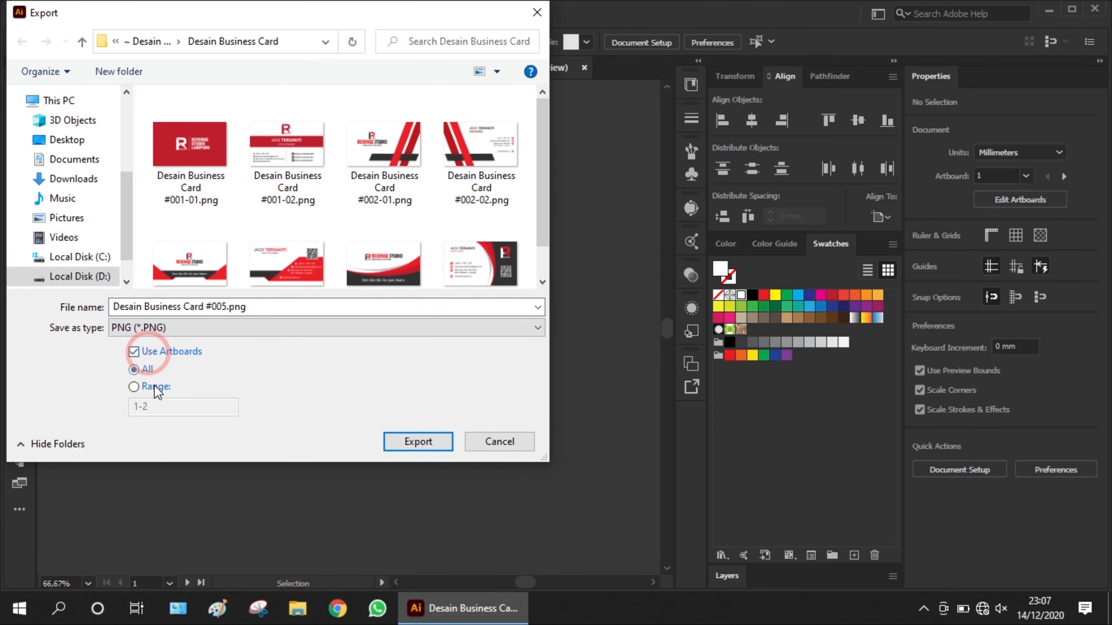
{"action": "left_click", "coordinate": [412, 441]}
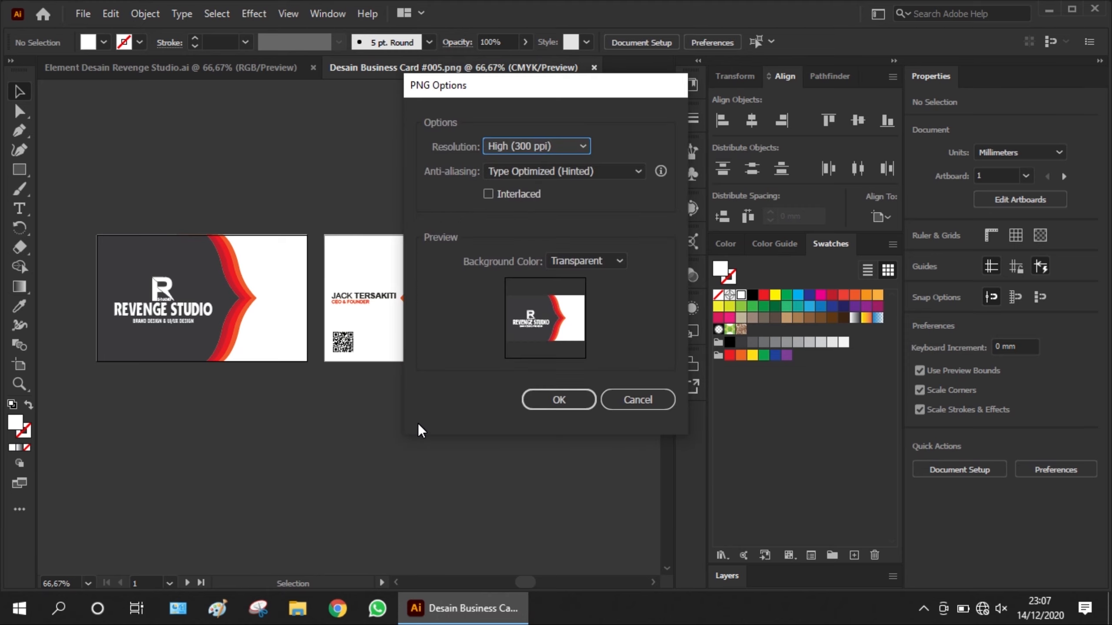
{"action": "left_click", "coordinate": [546, 400]}
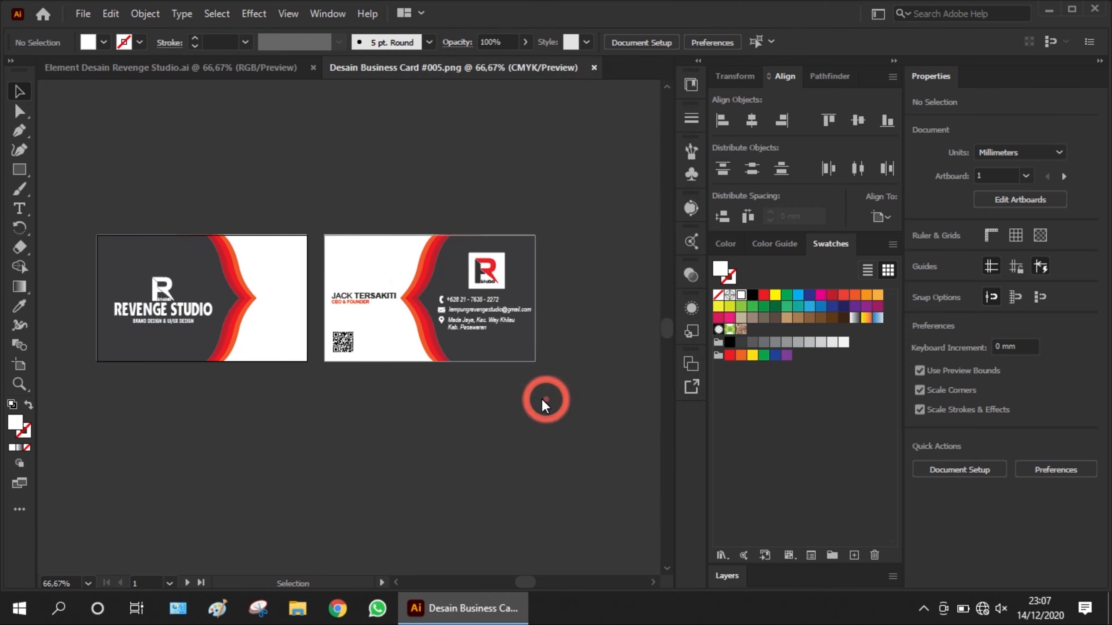
Step: Switch to File Explorer and view the exported Desain Business Card #005-01.png and #005-02.png from the Desain Business Card folder in ~ Desain Revenge Studio
{"action": "left_click", "coordinate": [296, 616]}
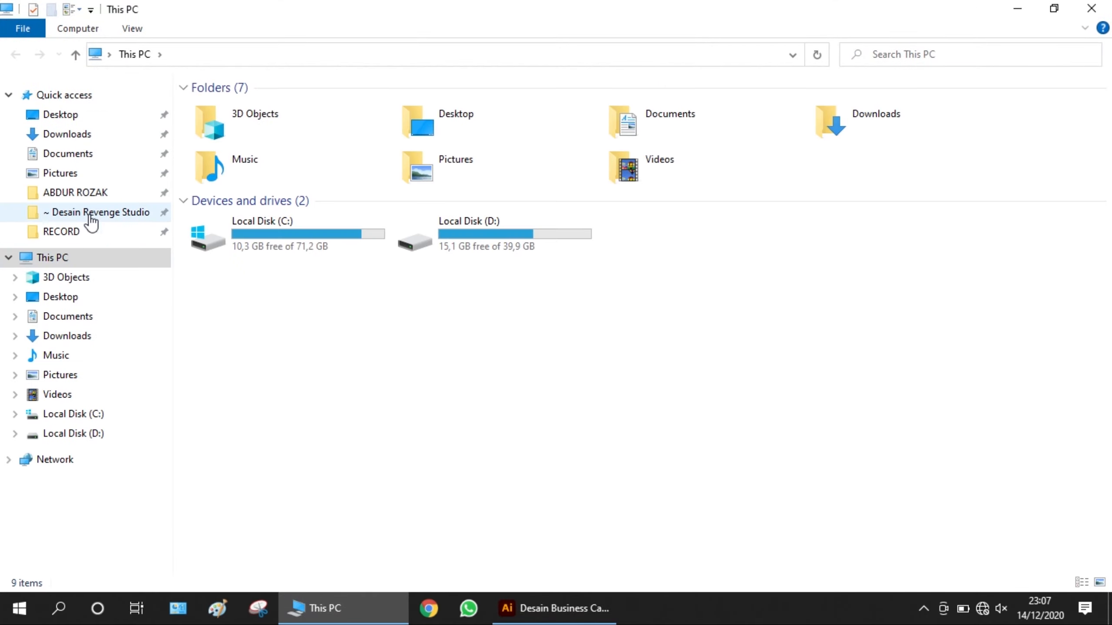
{"action": "left_click", "coordinate": [92, 214]}
{"action": "left_click", "coordinate": [243, 162]}
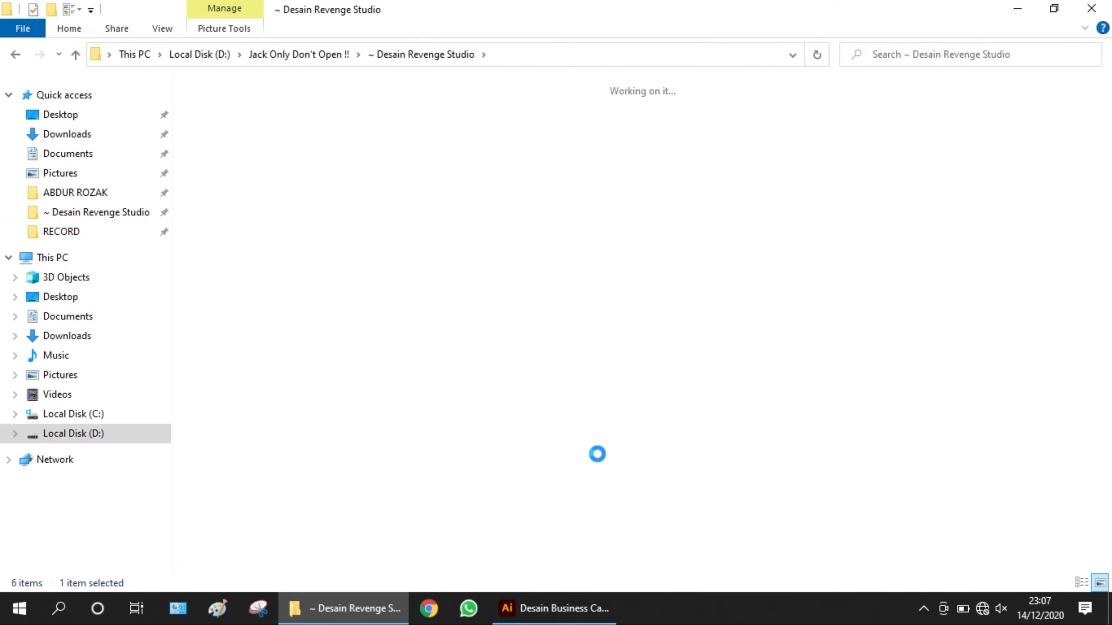
{"action": "left_click", "coordinate": [520, 291]}
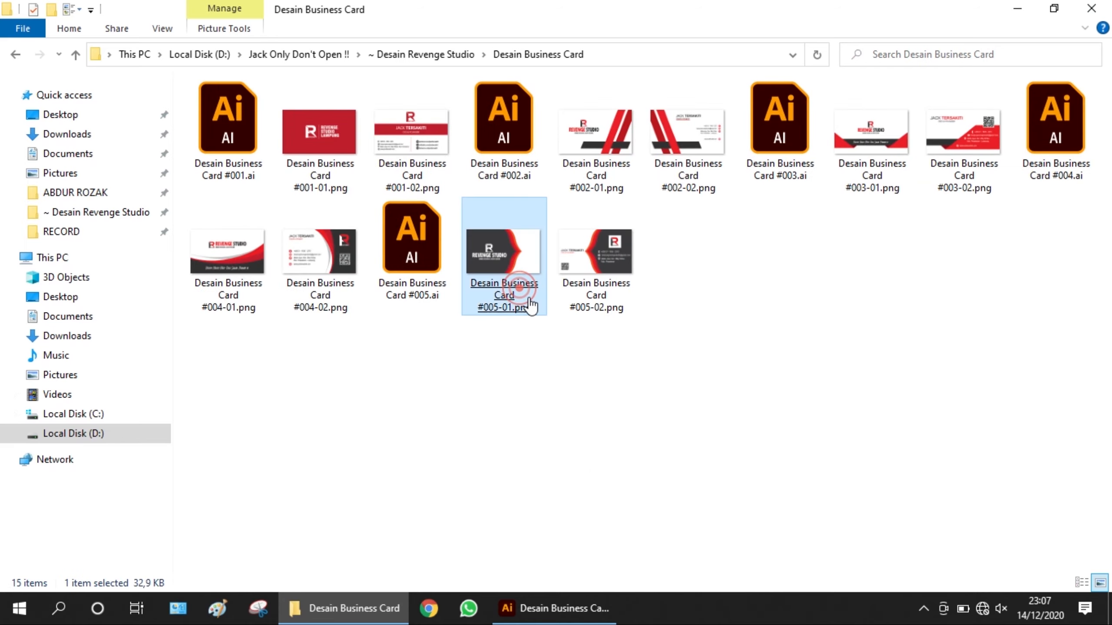
{"action": "double_click", "coordinate": [527, 299]}
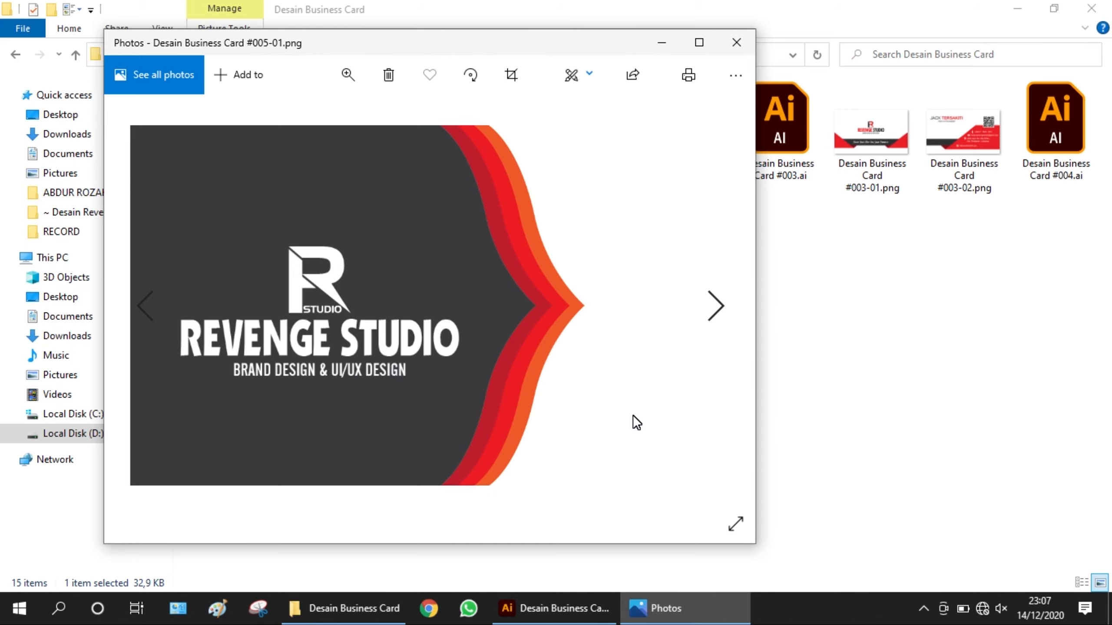
{"action": "key", "text": "Right"}
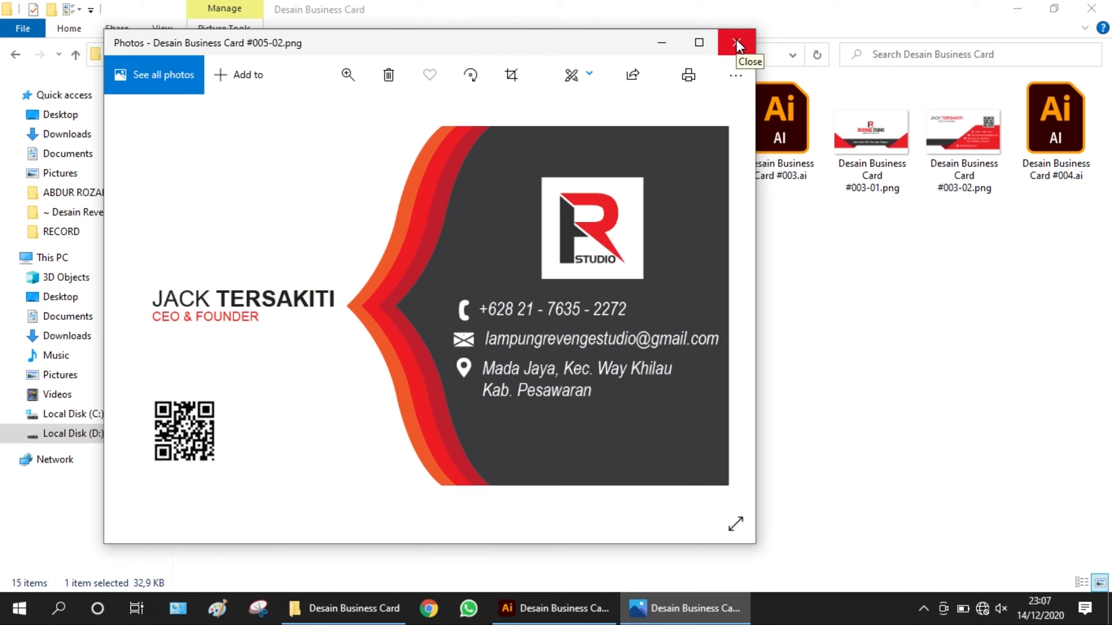
{"action": "left_click", "coordinate": [924, 609]}
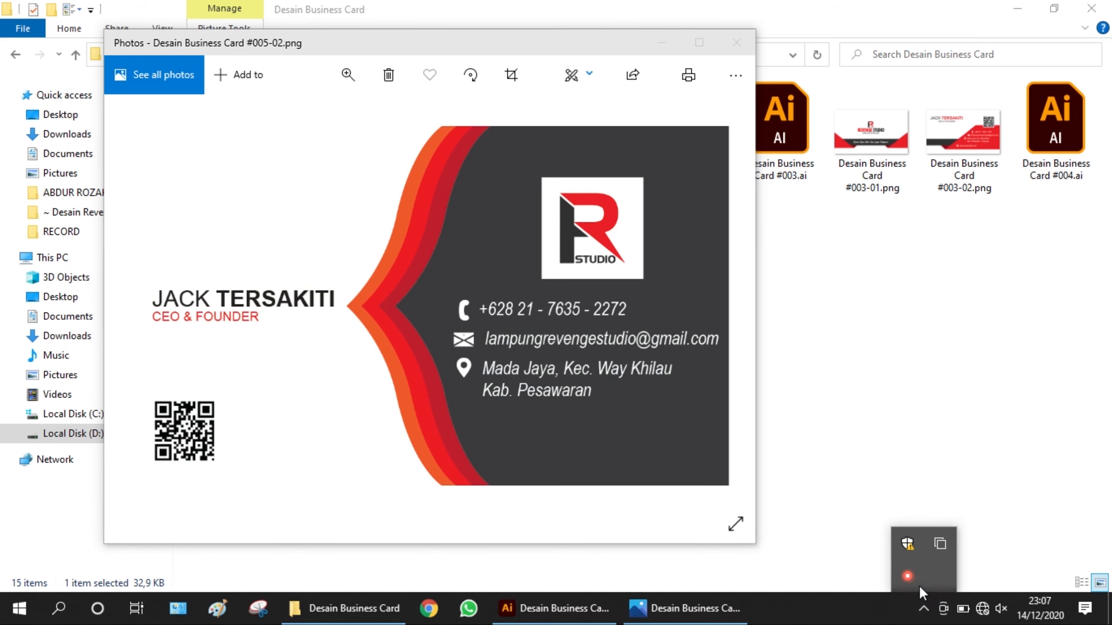
{"action": "left_click", "coordinate": [941, 601]}
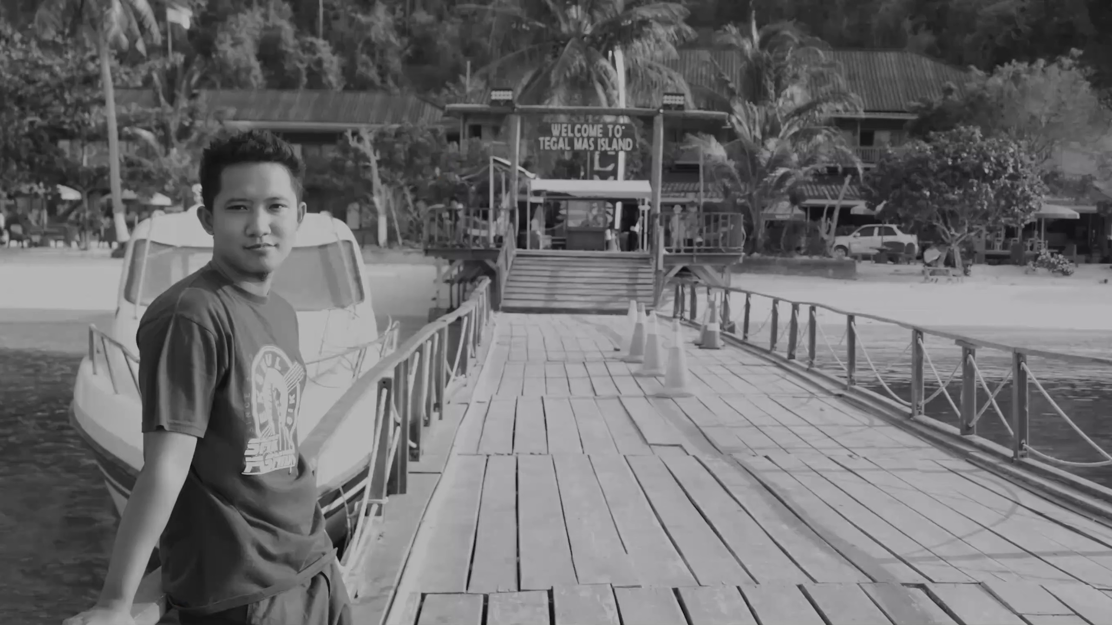